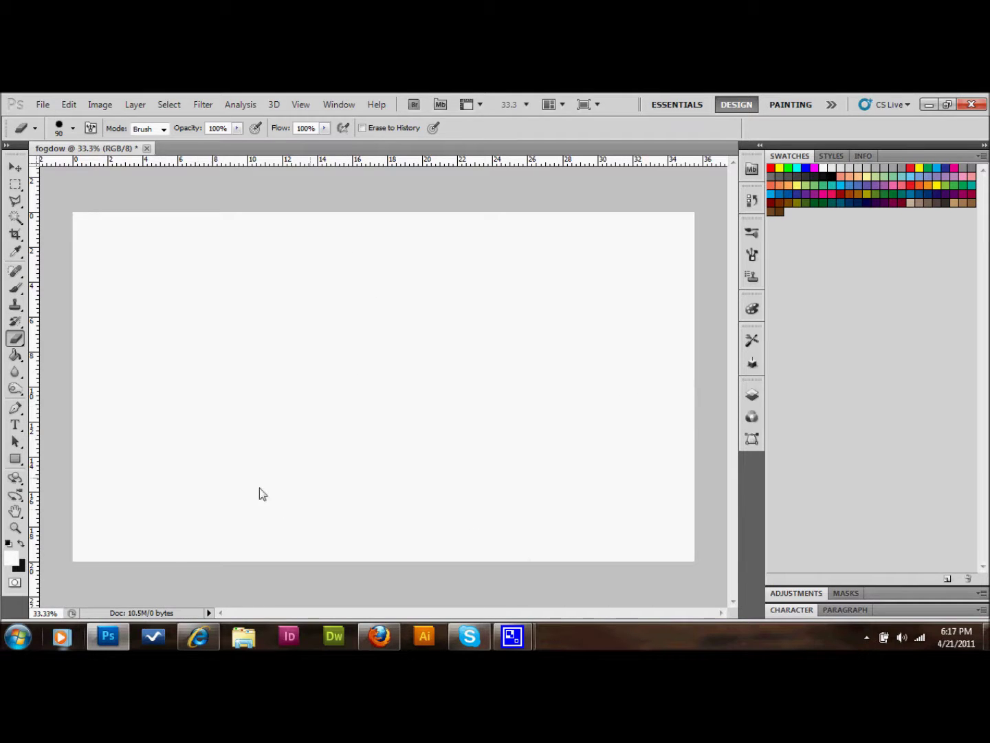
Fill the canvas background with near-black #121212 using the Paint Bucket.
click(22, 543)
click(11, 559)
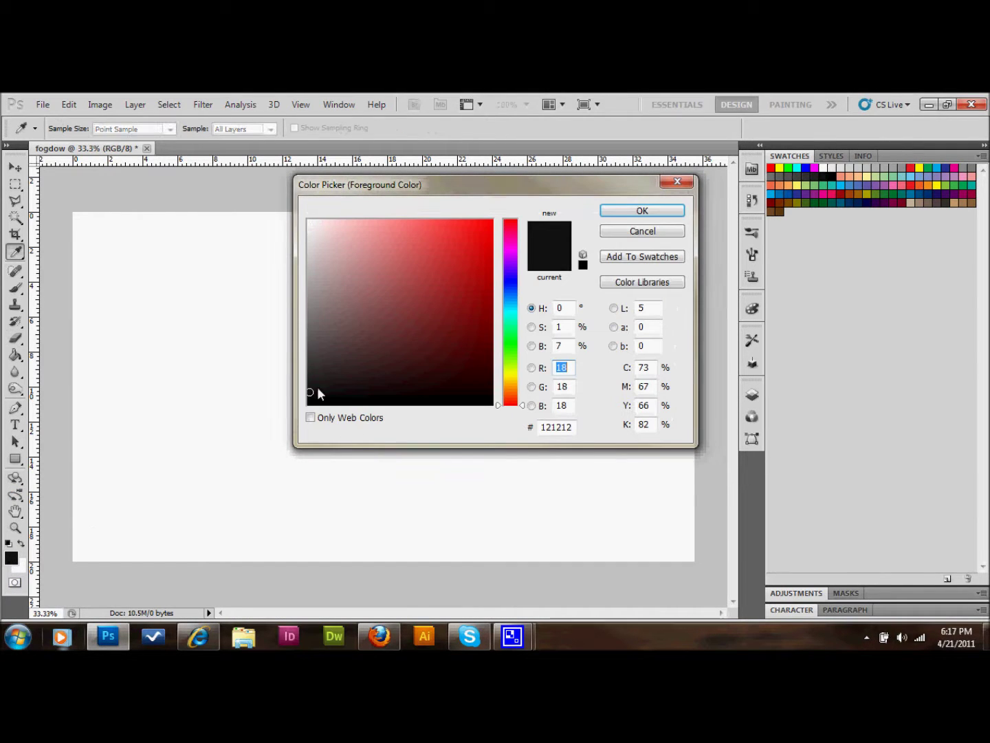
click(647, 212)
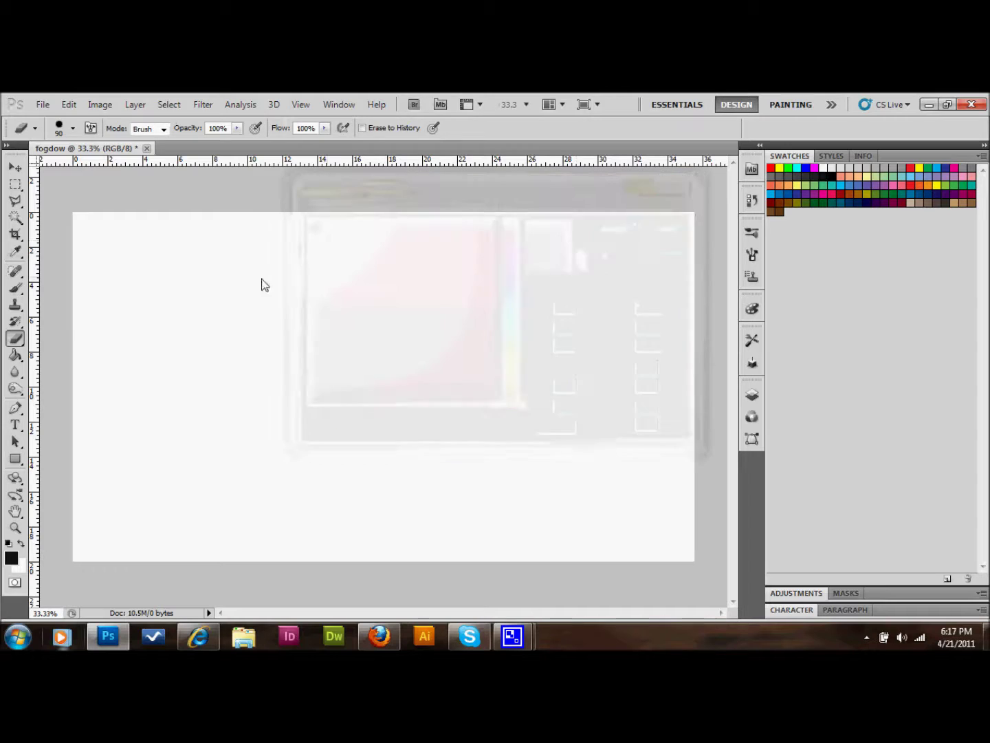
click(16, 355)
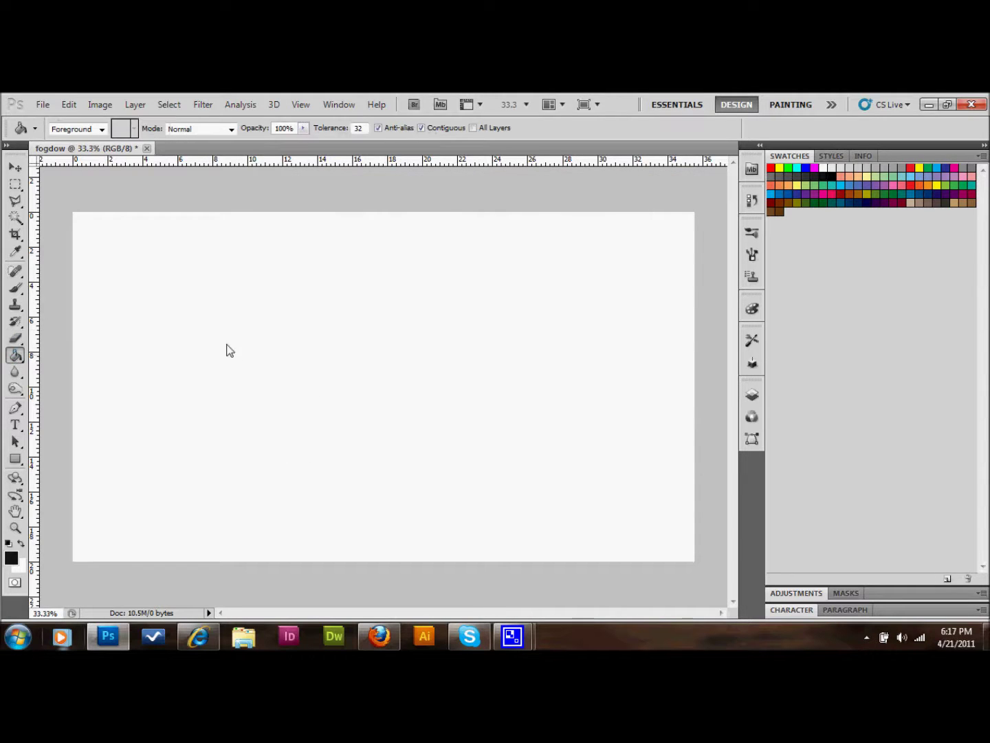
click(351, 446)
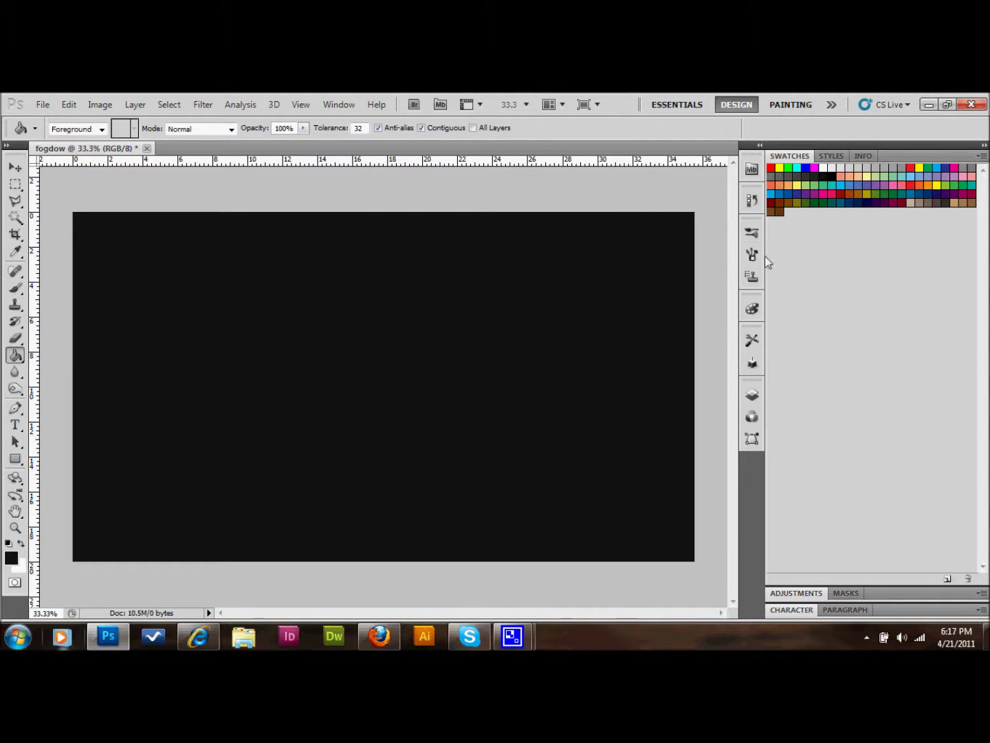
Add a new layer above the background and name it Drops.
click(752, 201)
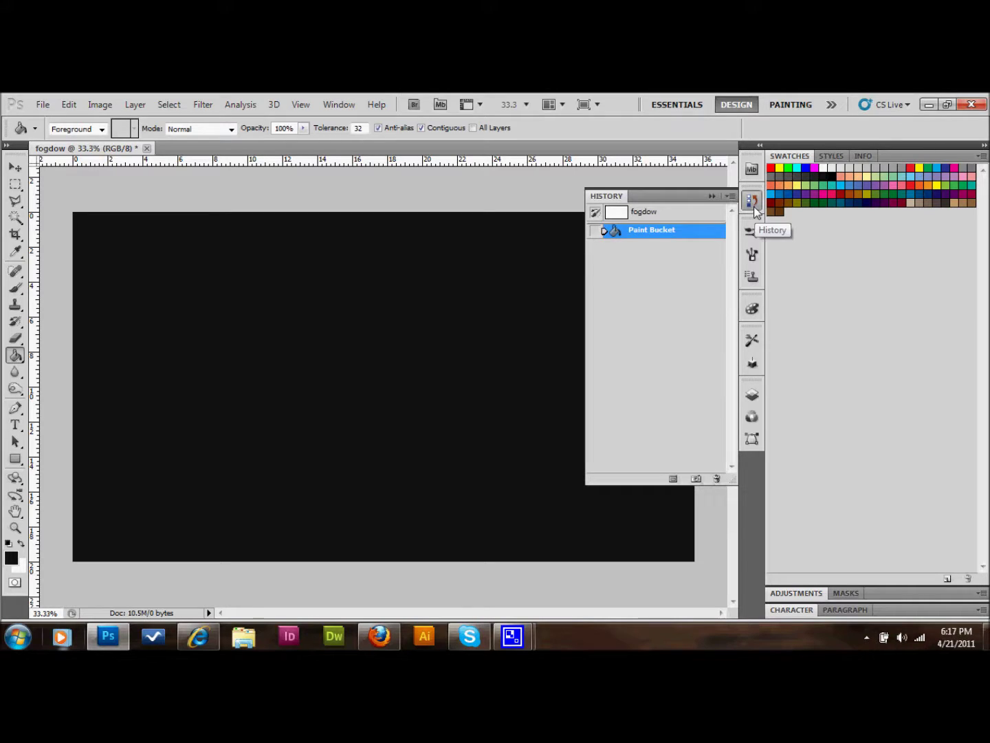
click(753, 202)
click(752, 395)
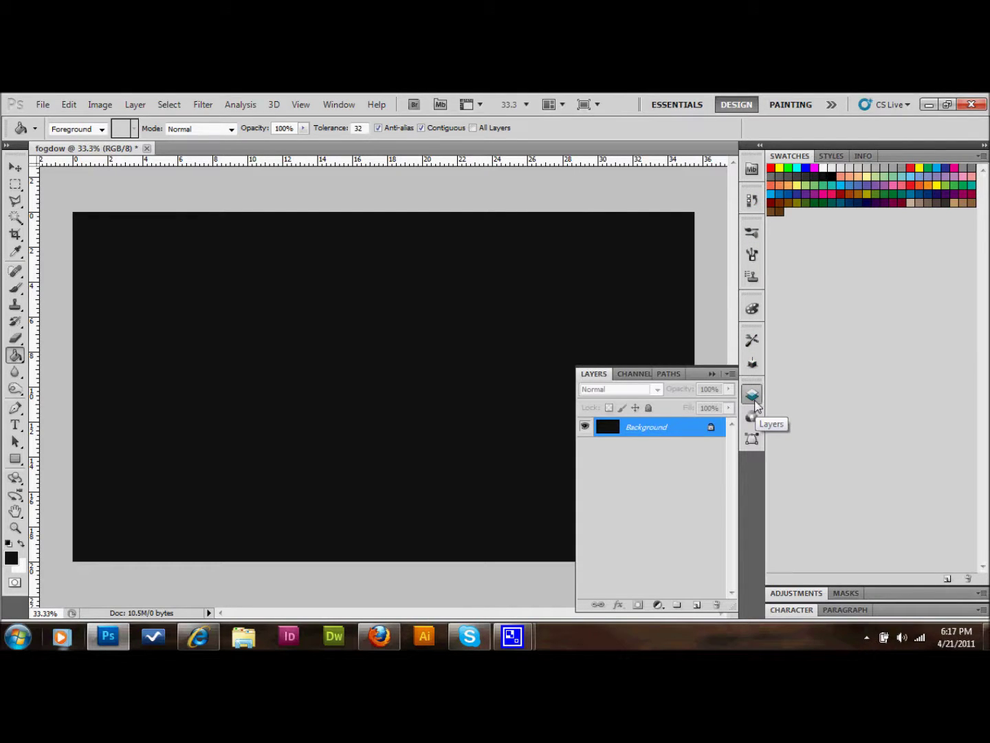
click(696, 604)
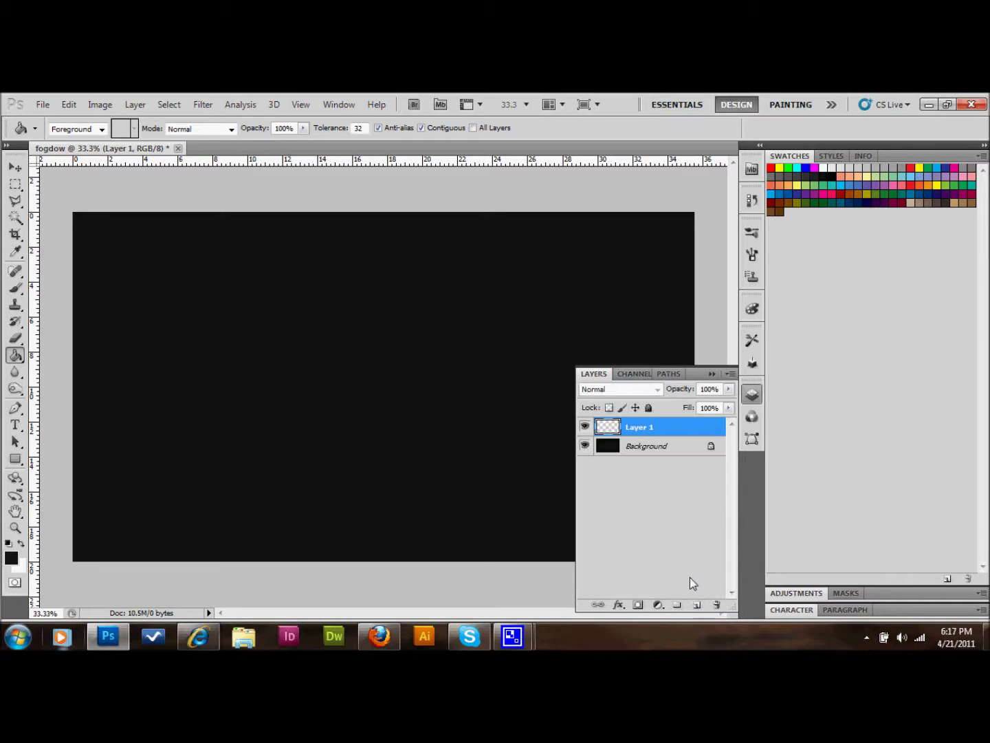
double_click(646, 435)
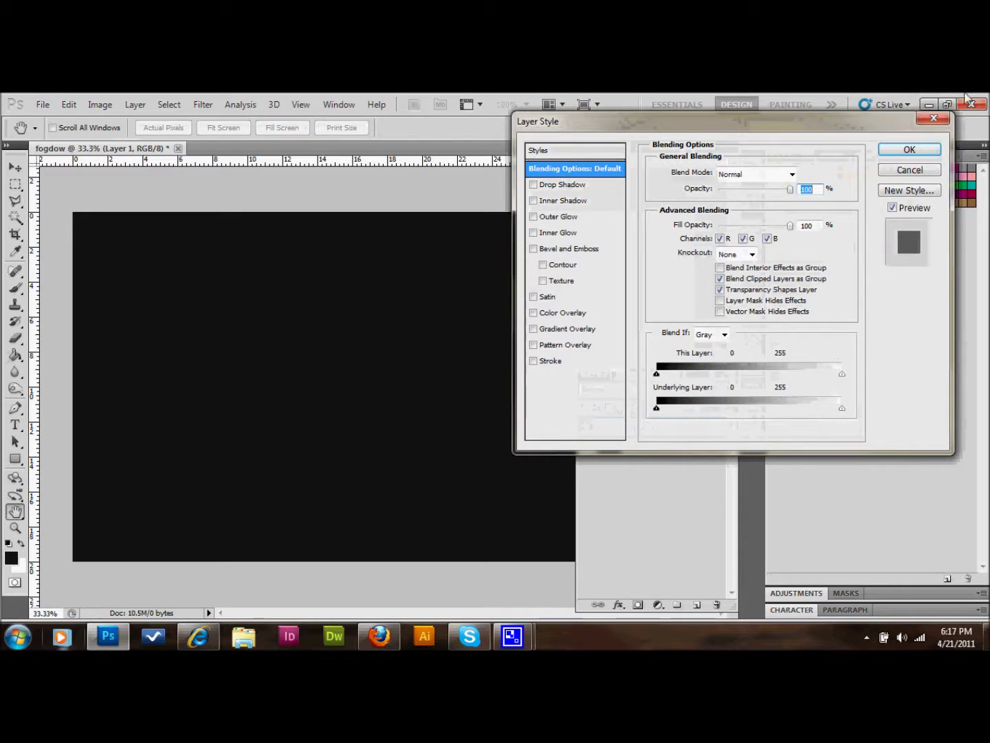
click(912, 169)
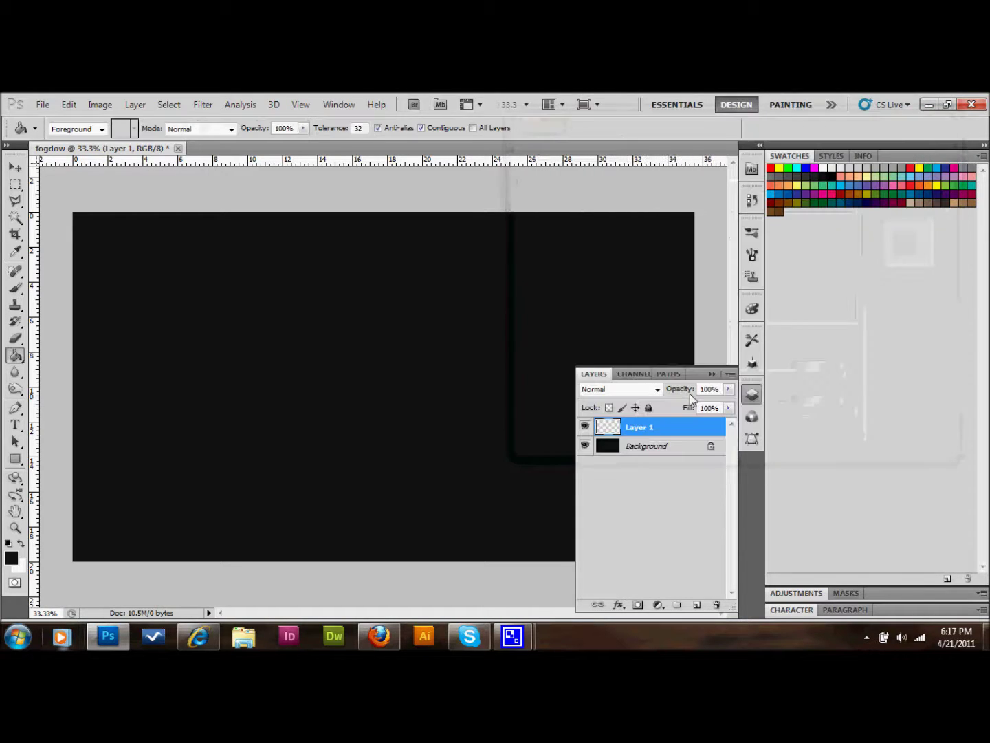
double_click(647, 429)
text(Drops)
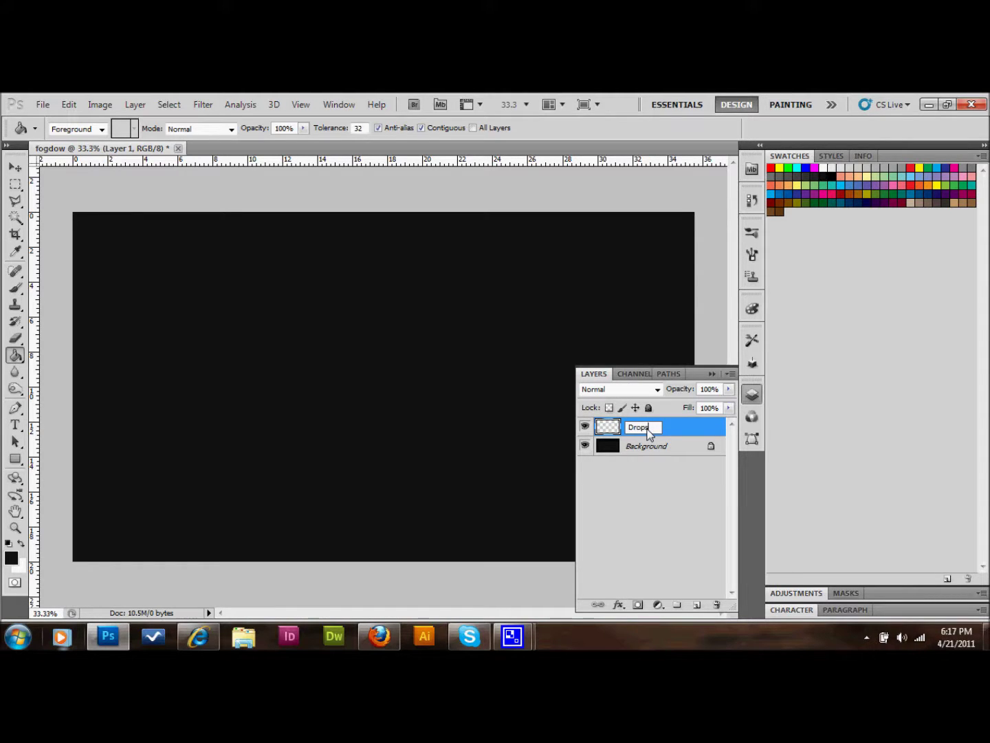
Convert the locked Background into a regular layer, then make the Drops layer active.
double_click(678, 444)
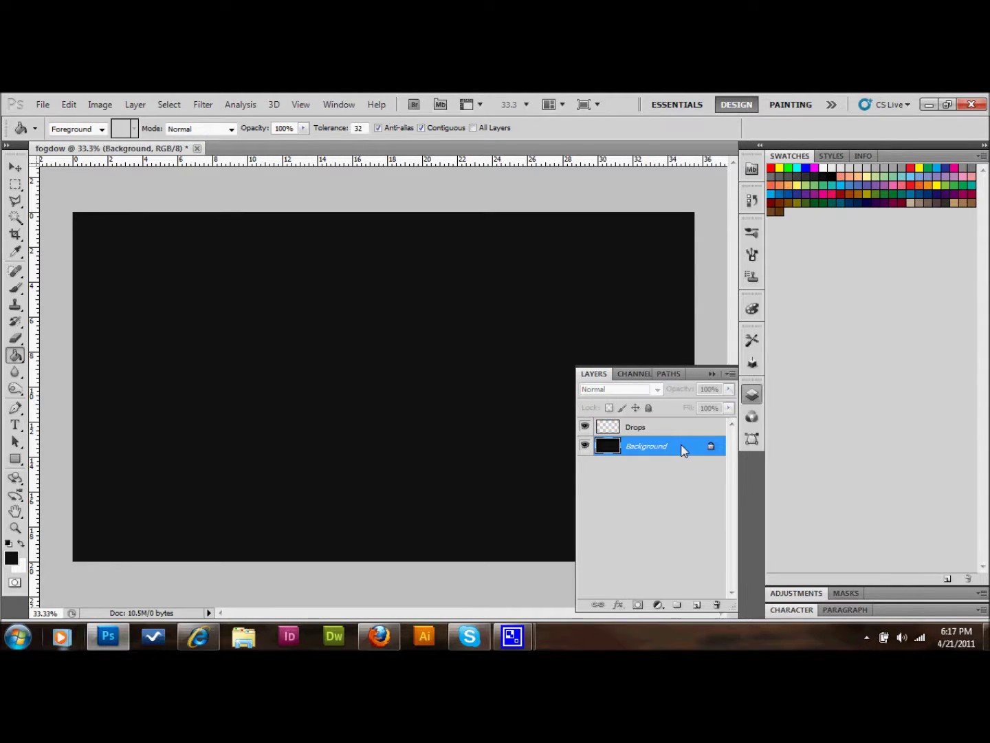
click(612, 264)
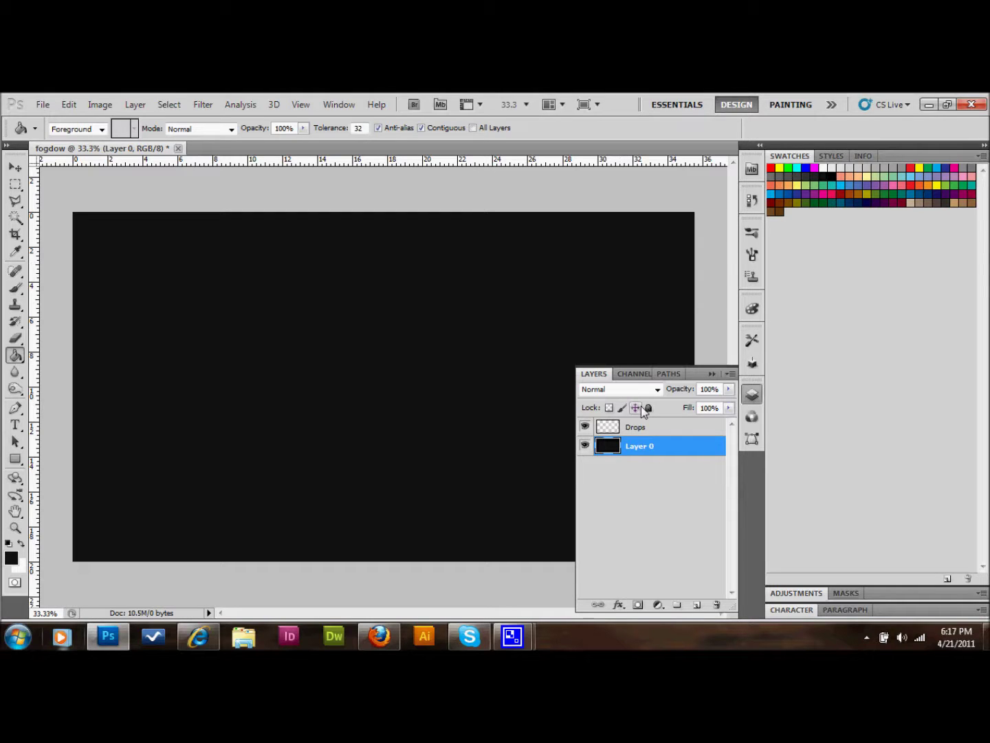
click(647, 430)
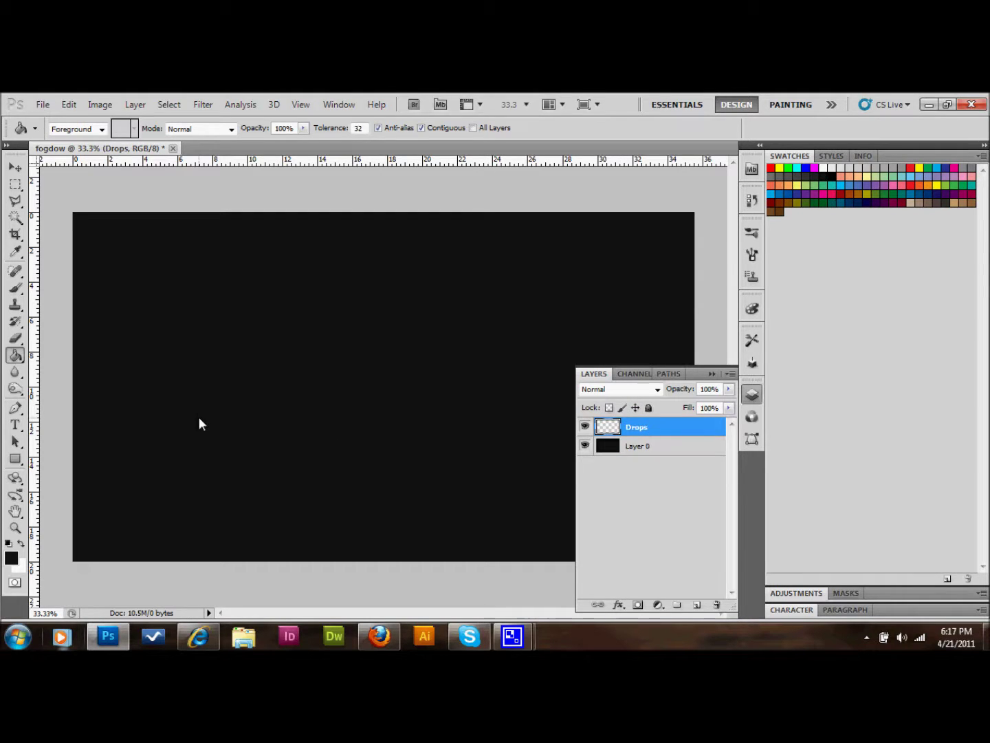
Set the Brush tool's tip size to 25 px in the brush tip shape settings.
click(16, 288)
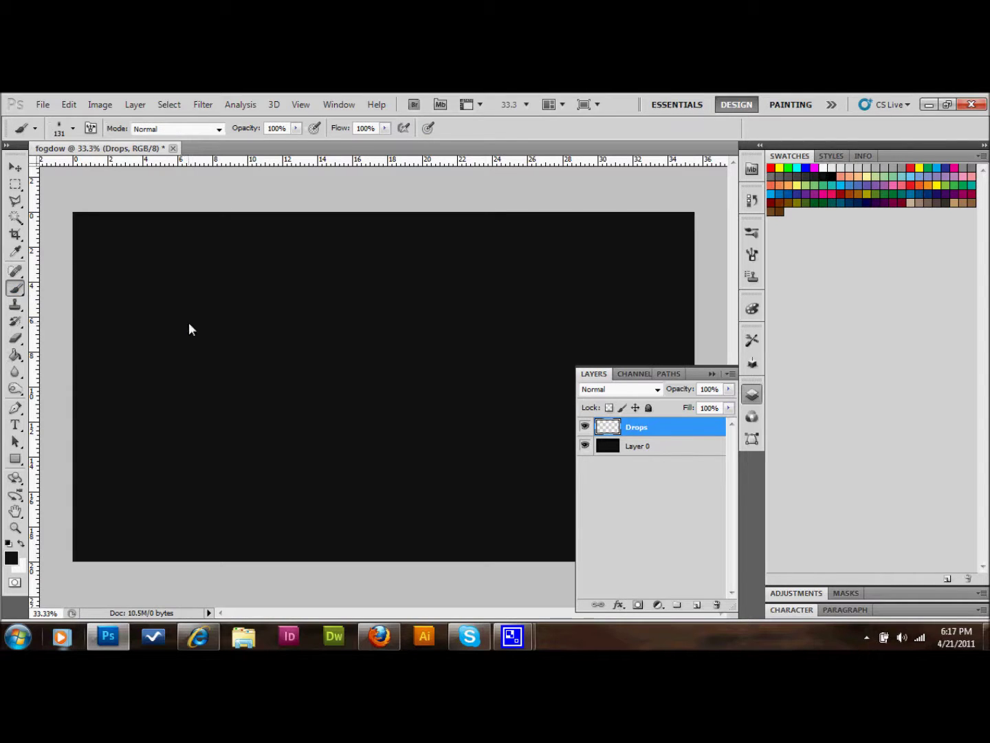
click(341, 103)
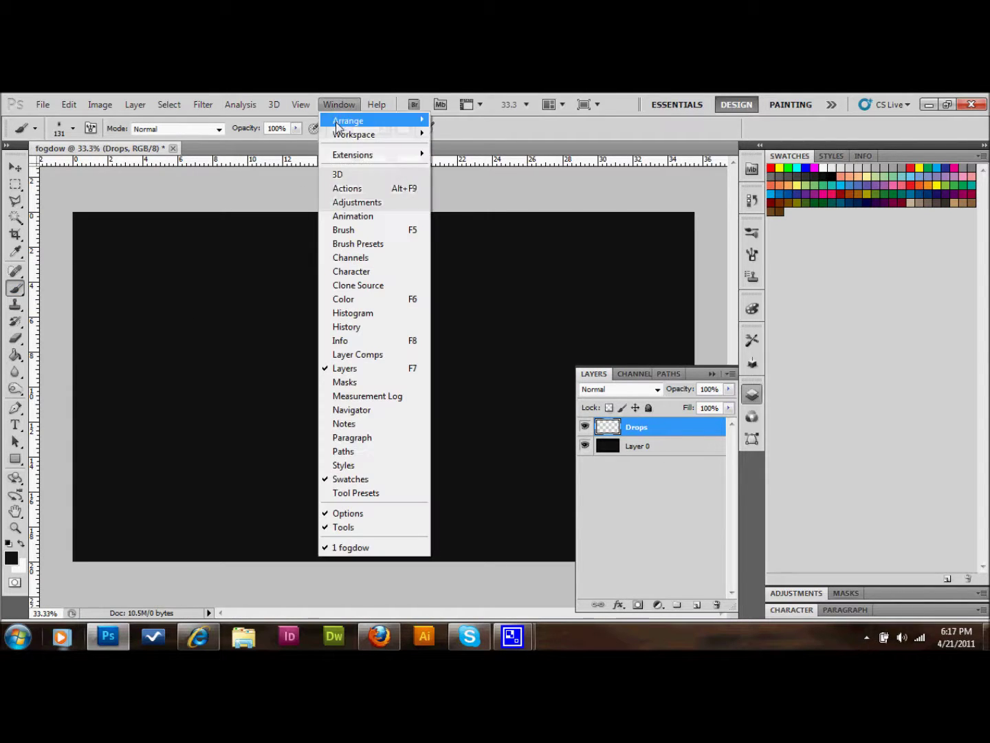
click(365, 230)
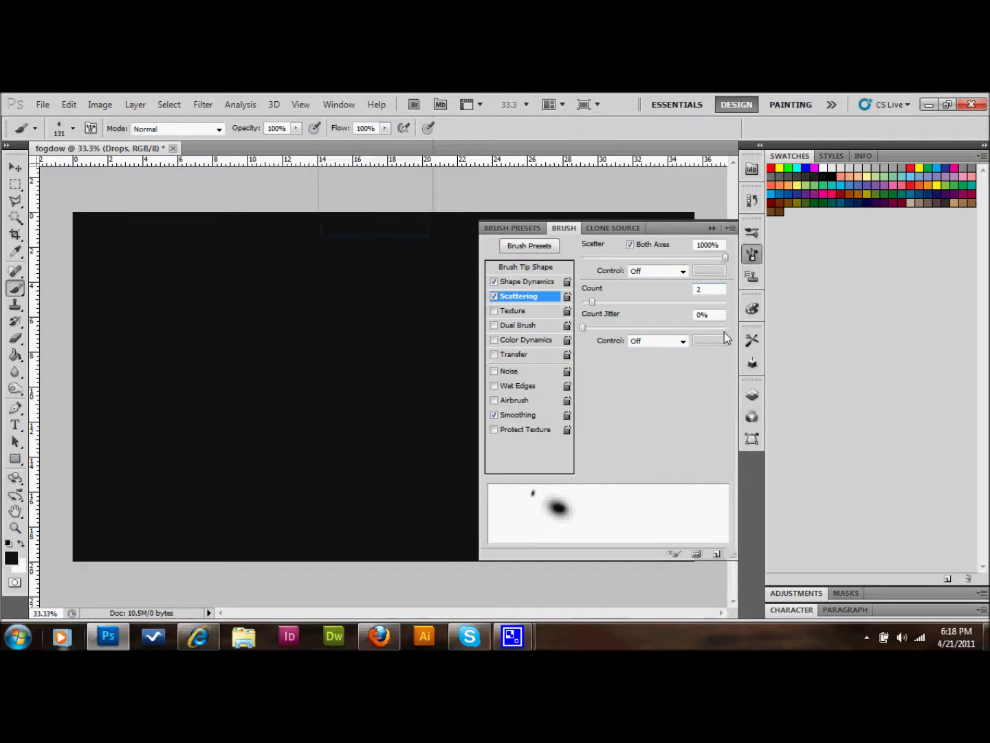
click(530, 266)
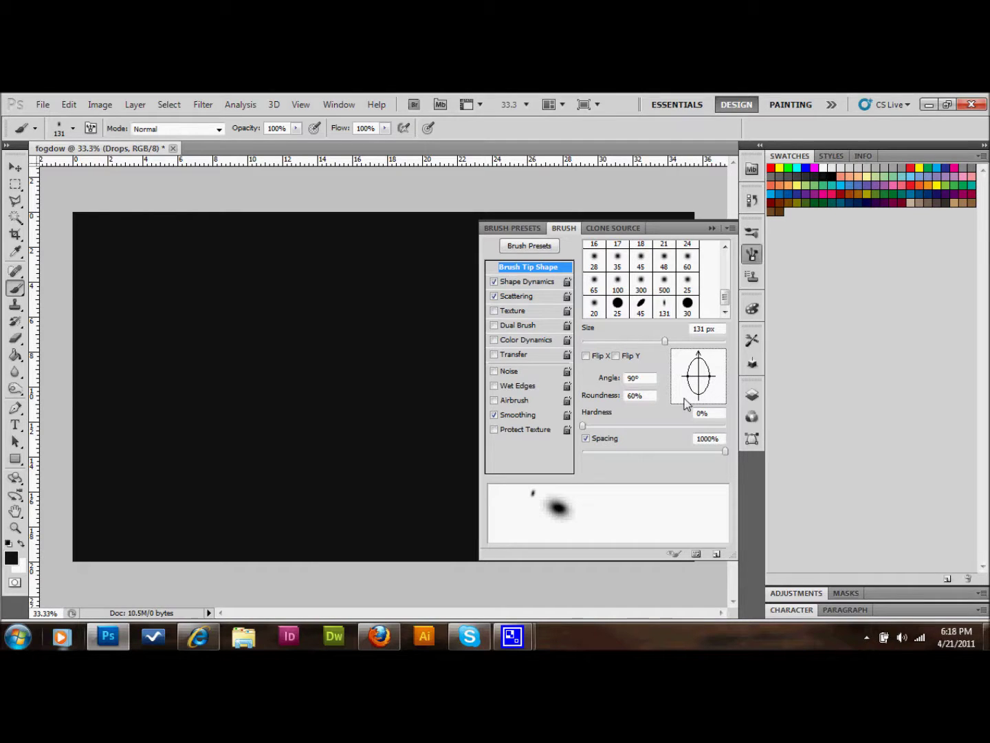
drag(709, 377, 709, 381)
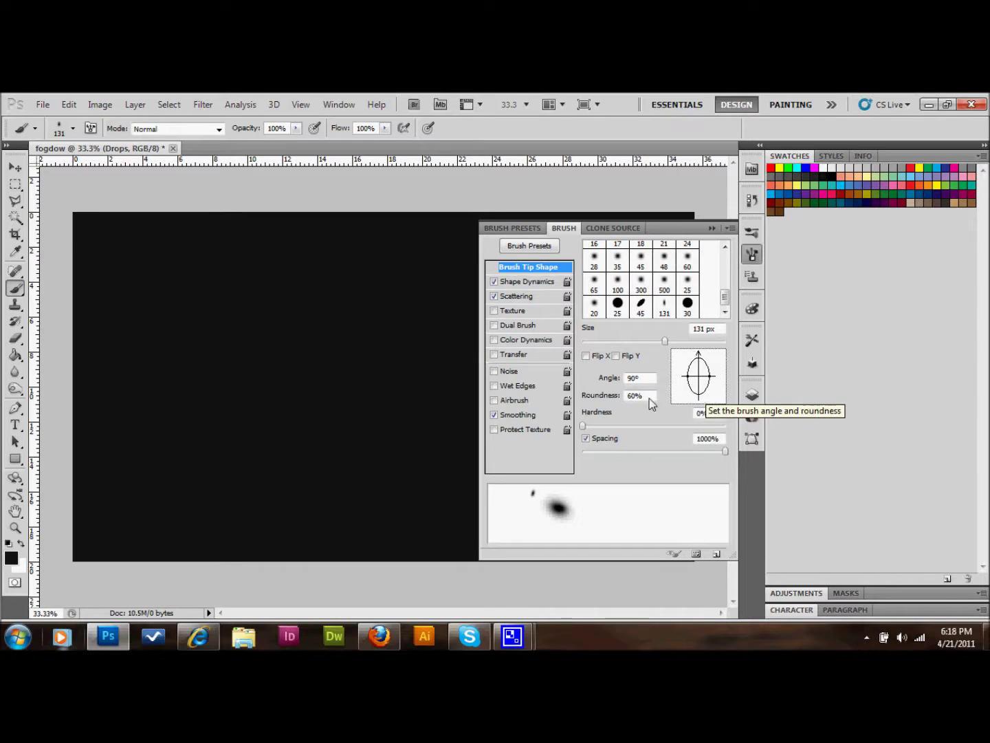
drag(665, 342, 601, 349)
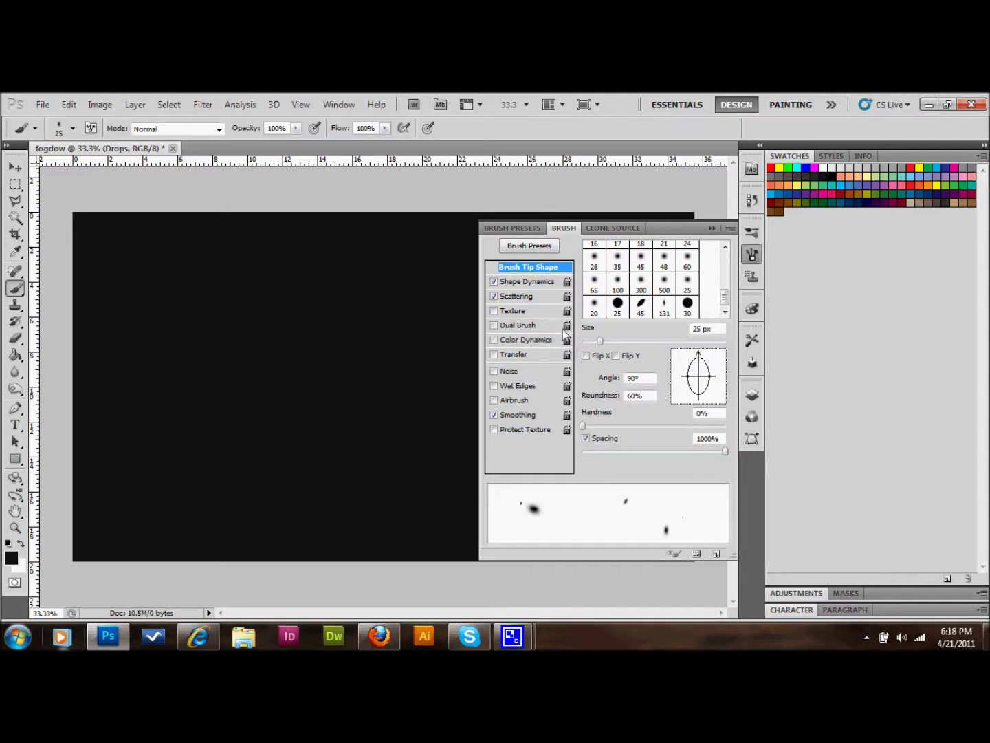
Review the brush's Shape Dynamics, Scattering and Smoothing settings.
click(524, 283)
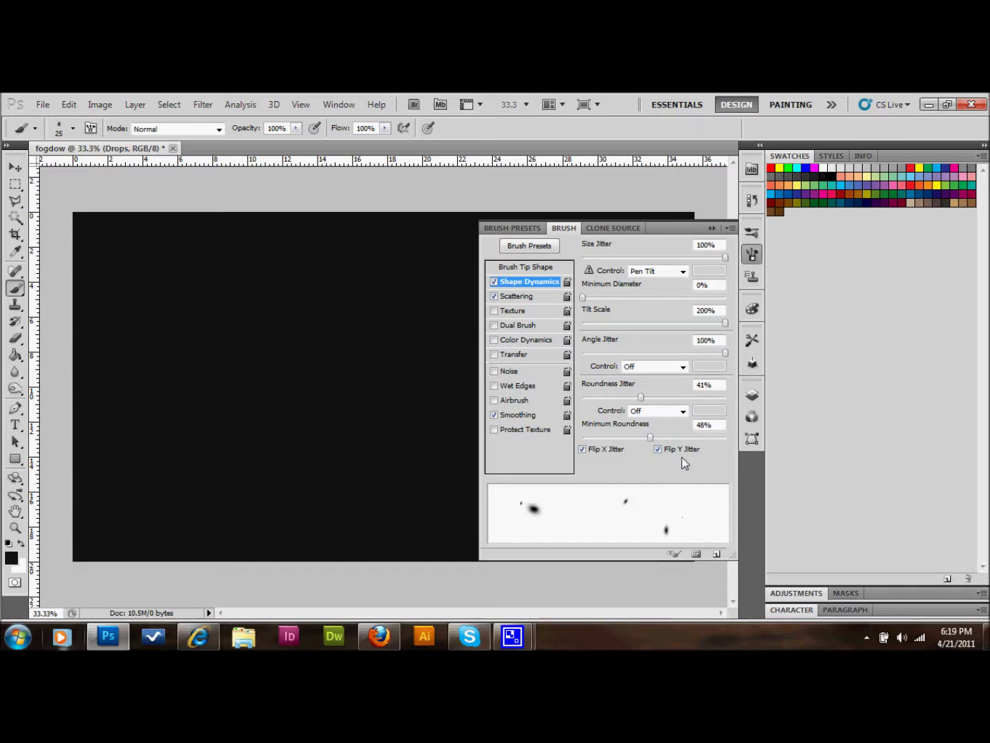
click(533, 295)
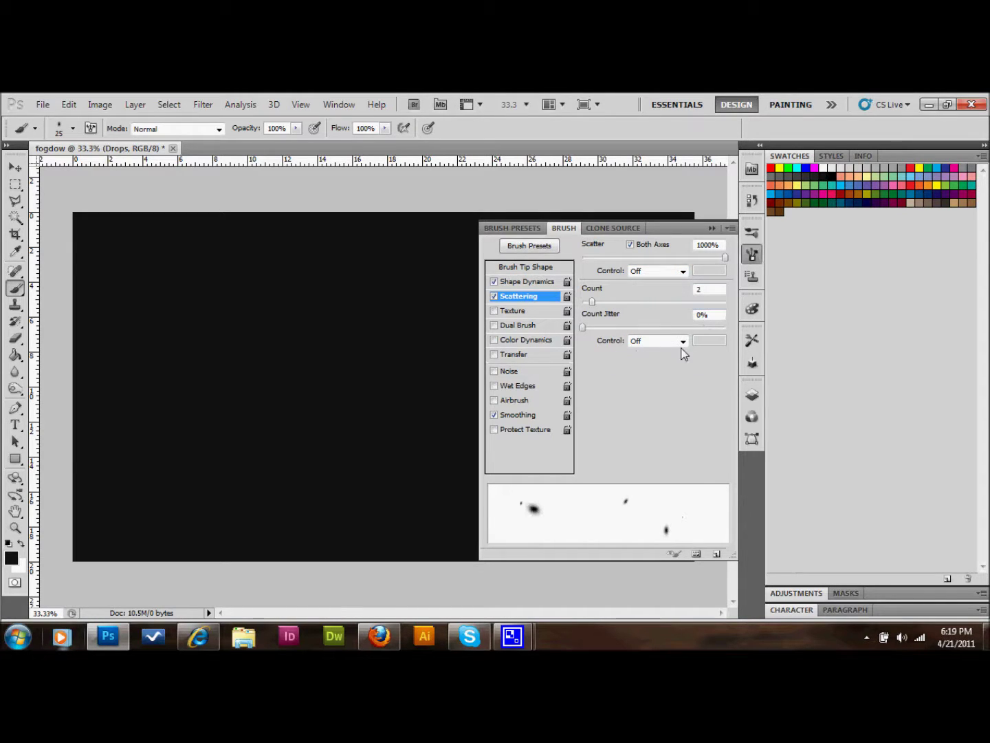
click(519, 415)
click(530, 417)
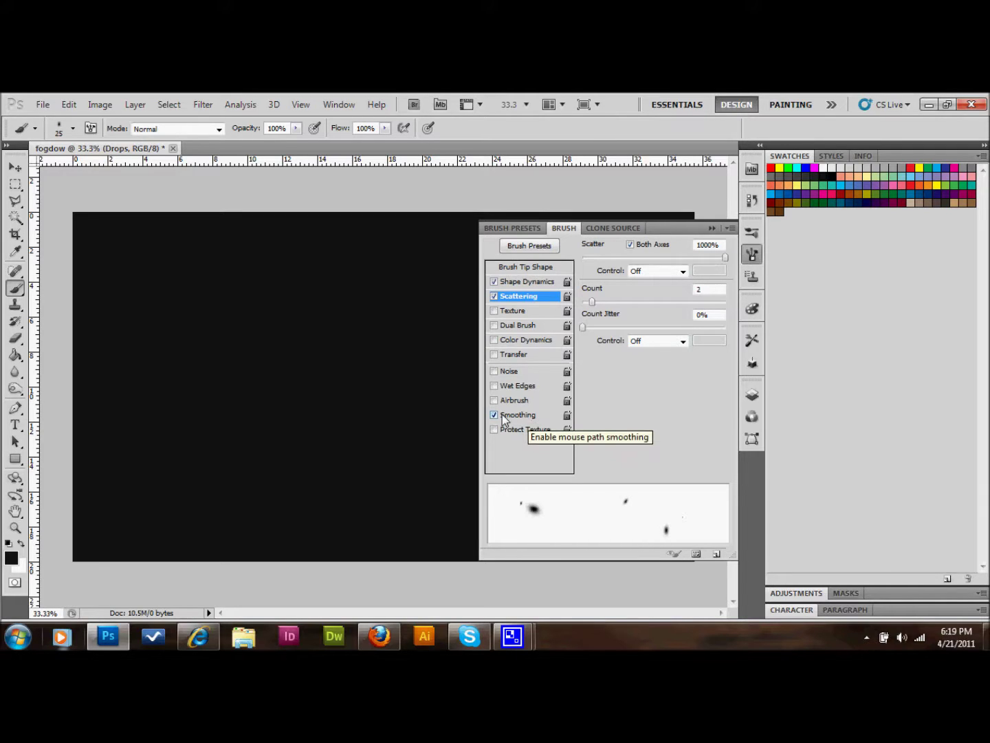
click(713, 228)
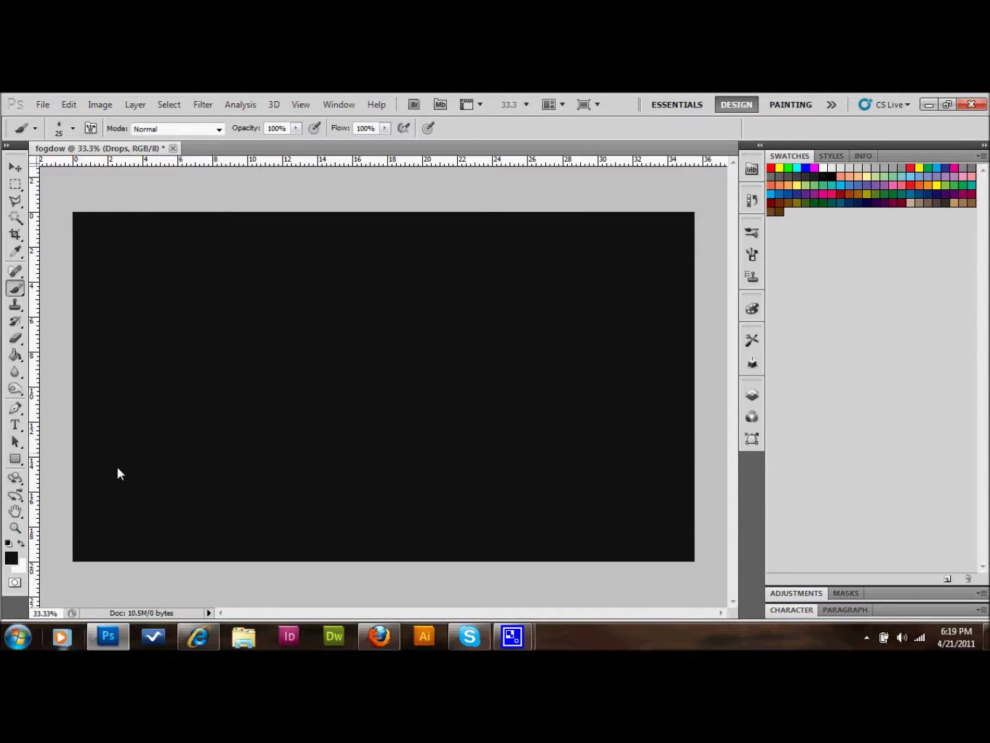
Paint small scattered white drops over the entire canvas on the Drops layer with the 25 px brush.
click(22, 542)
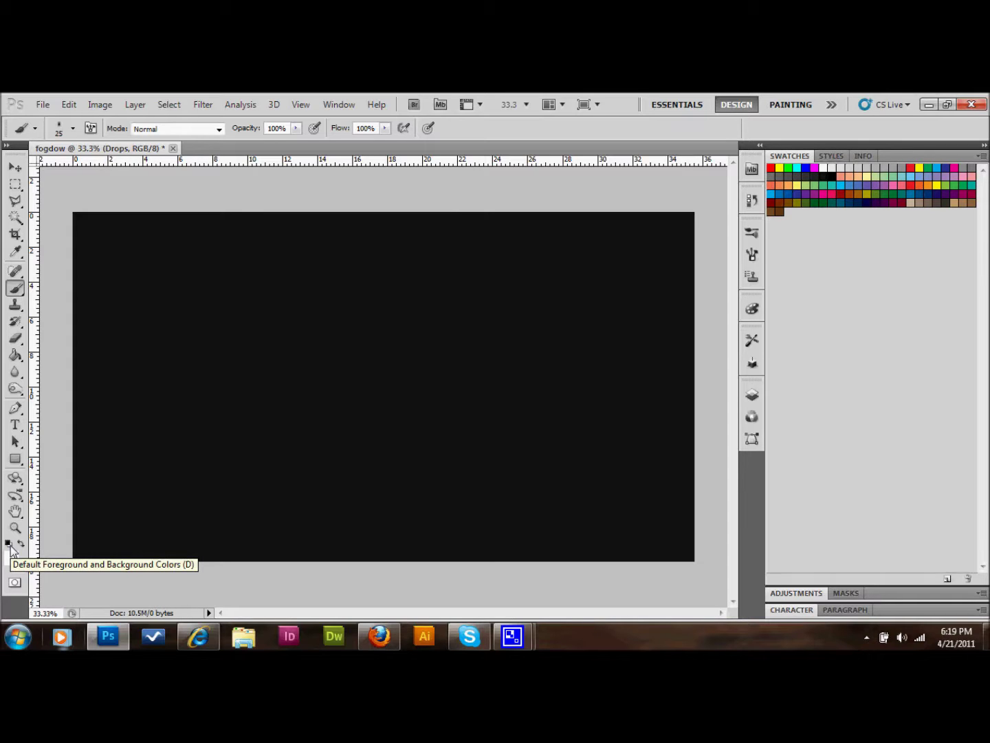
click(158, 279)
click(152, 295)
click(511, 307)
click(529, 314)
click(602, 285)
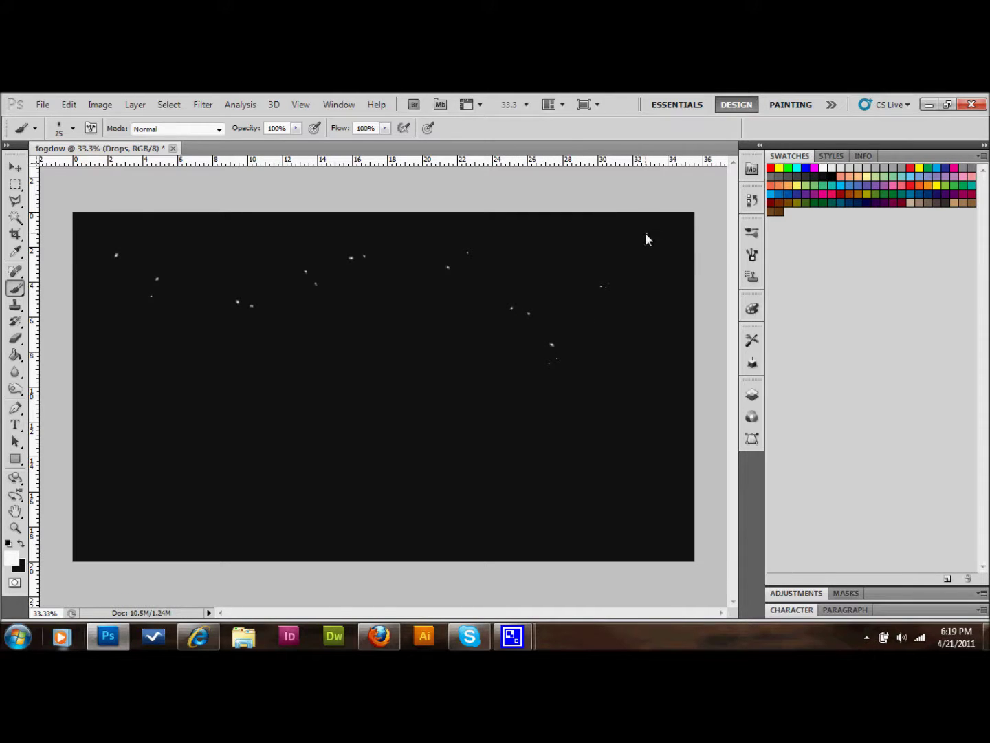
click(586, 246)
click(551, 239)
click(547, 276)
drag(395, 232, 207, 245)
mouse_move(523, 383)
mouse_down()
mouse_move(62, 398)
mouse_move(717, 532)
mouse_move(489, 559)
mouse_move(97, 486)
mouse_move(158, 421)
mouse_move(697, 440)
mouse_move(753, 403)
mouse_move(264, 352)
mouse_move(319, 305)
mouse_move(755, 268)
mouse_move(152, 246)
mouse_up()
mouse_move(100, 281)
mouse_down()
mouse_move(75, 290)
mouse_move(187, 299)
mouse_move(38, 350)
mouse_move(227, 361)
mouse_move(147, 473)
mouse_up()
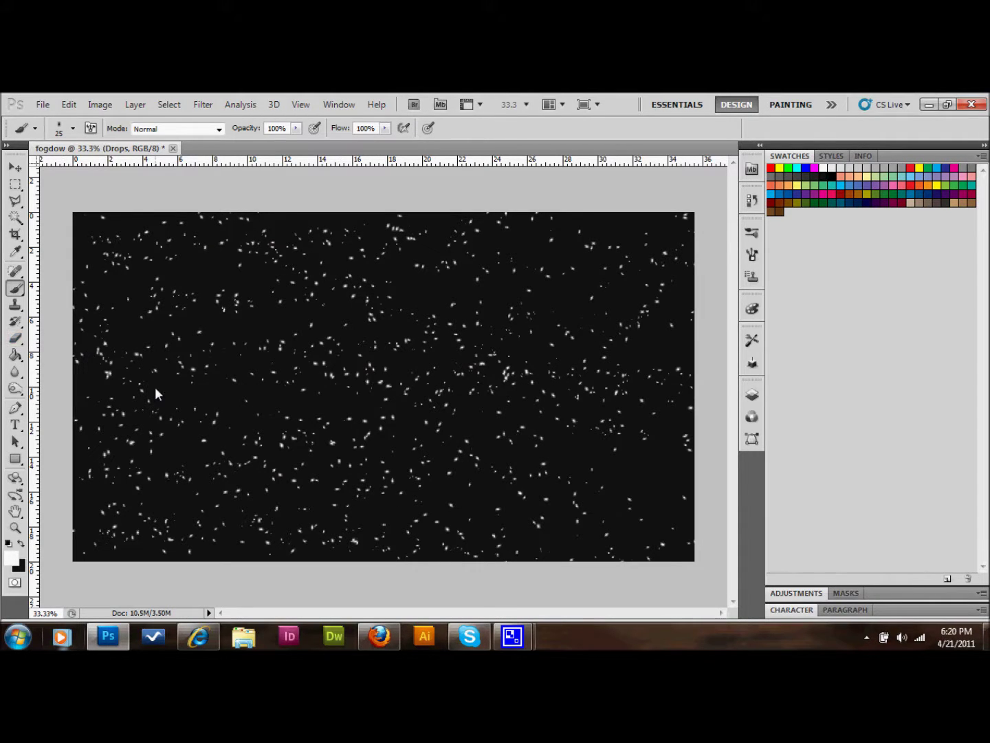
Enlarge the brush to 91 px and dab larger white drops sparsely across the whole canvas.
key(bracketright)
key(bracketright)
key(bracketright)
key(bracketright)
key(bracketright)
click(71, 129)
drag(72, 165, 77, 165)
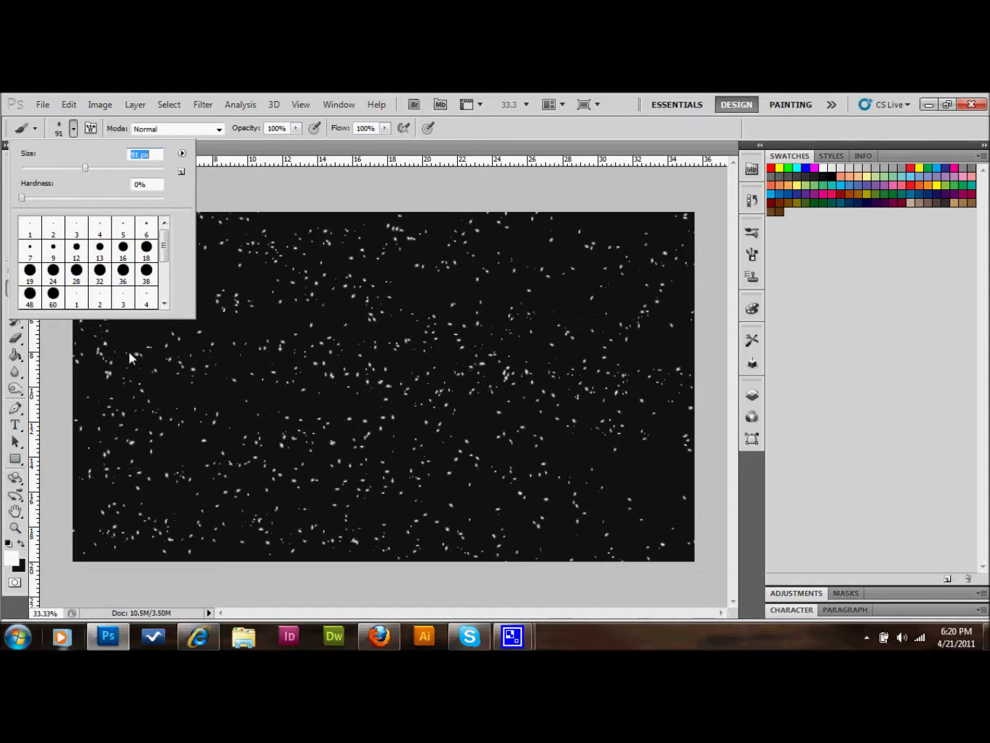
click(131, 431)
click(128, 369)
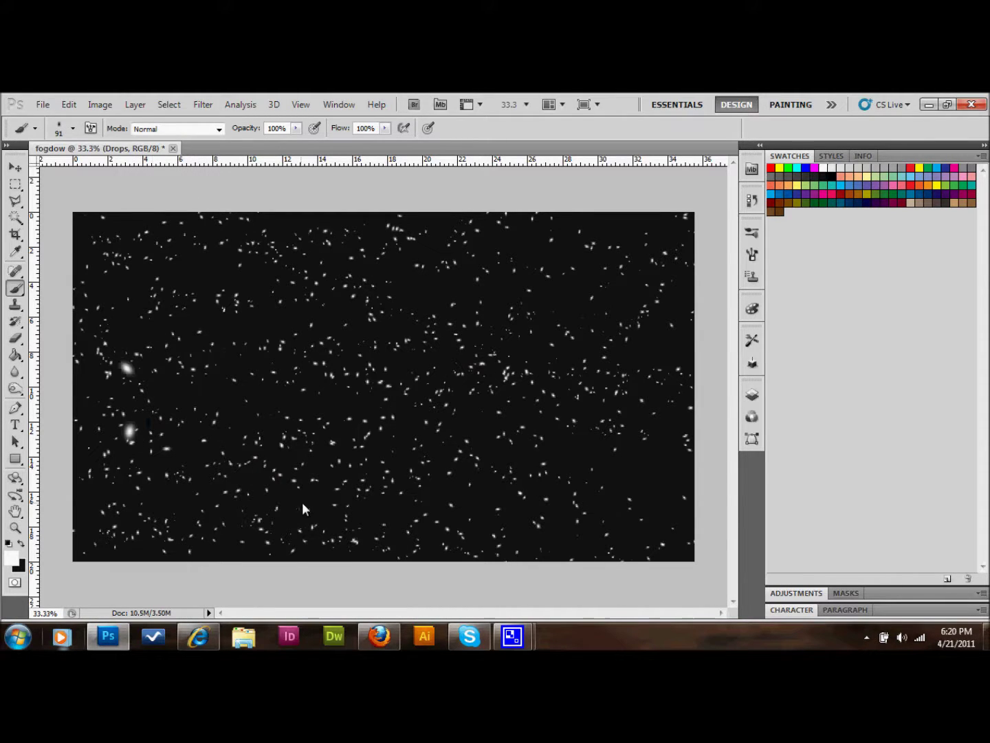
click(216, 232)
click(239, 270)
click(544, 279)
click(510, 303)
click(647, 395)
click(573, 409)
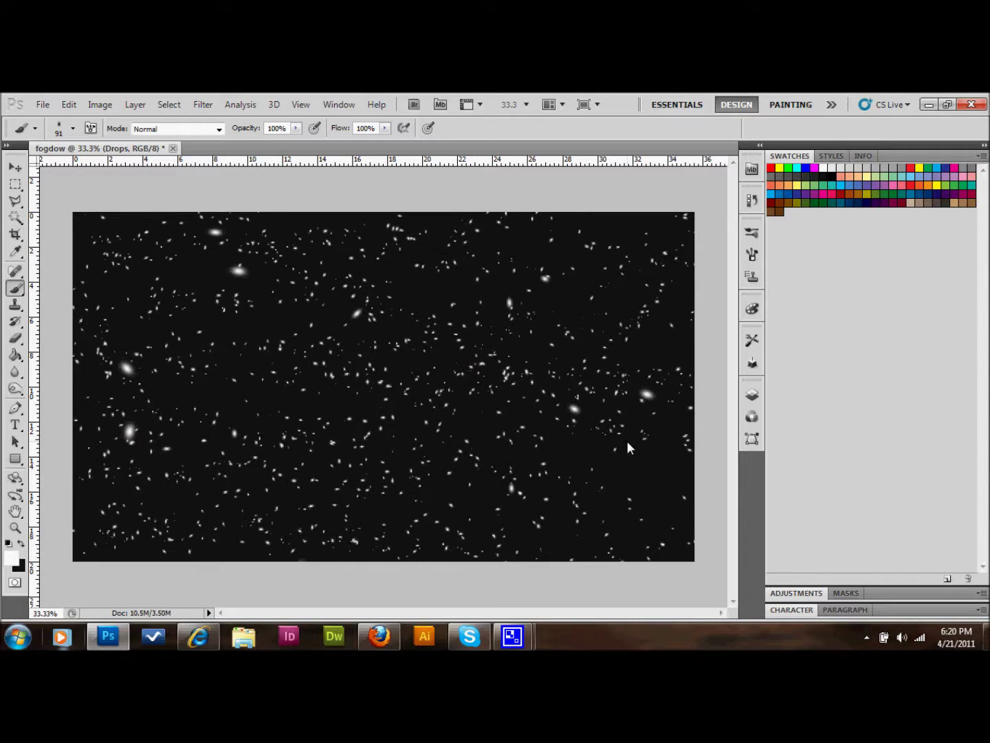
click(597, 538)
click(603, 443)
click(529, 468)
click(517, 492)
click(399, 422)
click(102, 487)
click(220, 495)
click(269, 313)
click(306, 352)
click(461, 303)
click(352, 297)
click(467, 283)
click(421, 397)
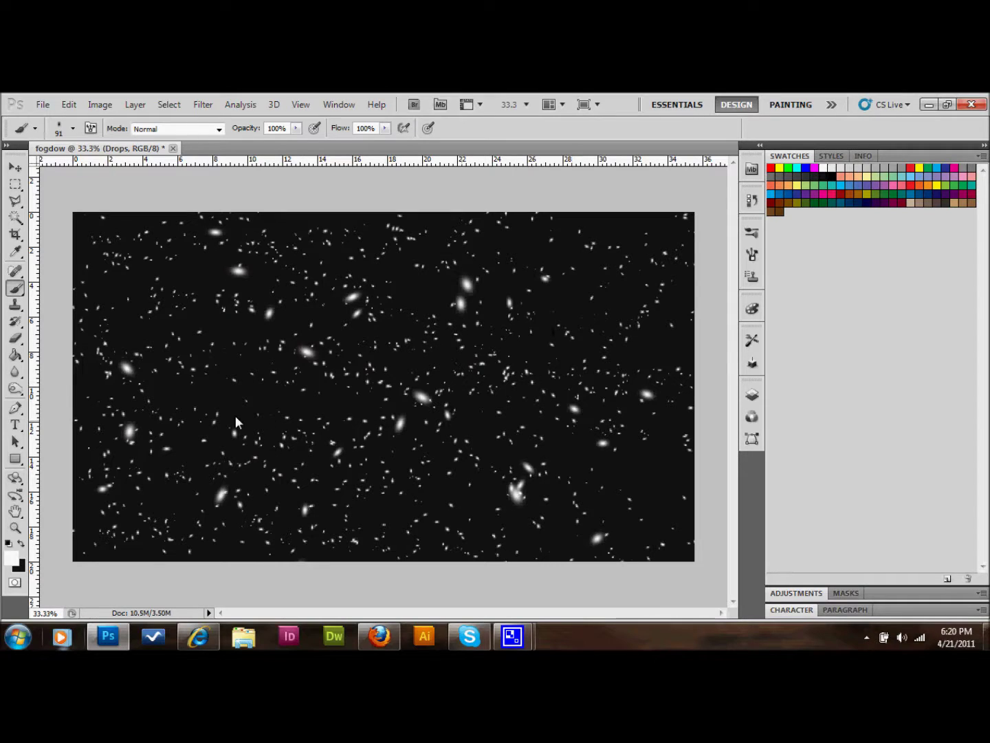
click(277, 368)
click(251, 405)
click(215, 260)
click(130, 217)
click(514, 273)
click(656, 311)
click(678, 306)
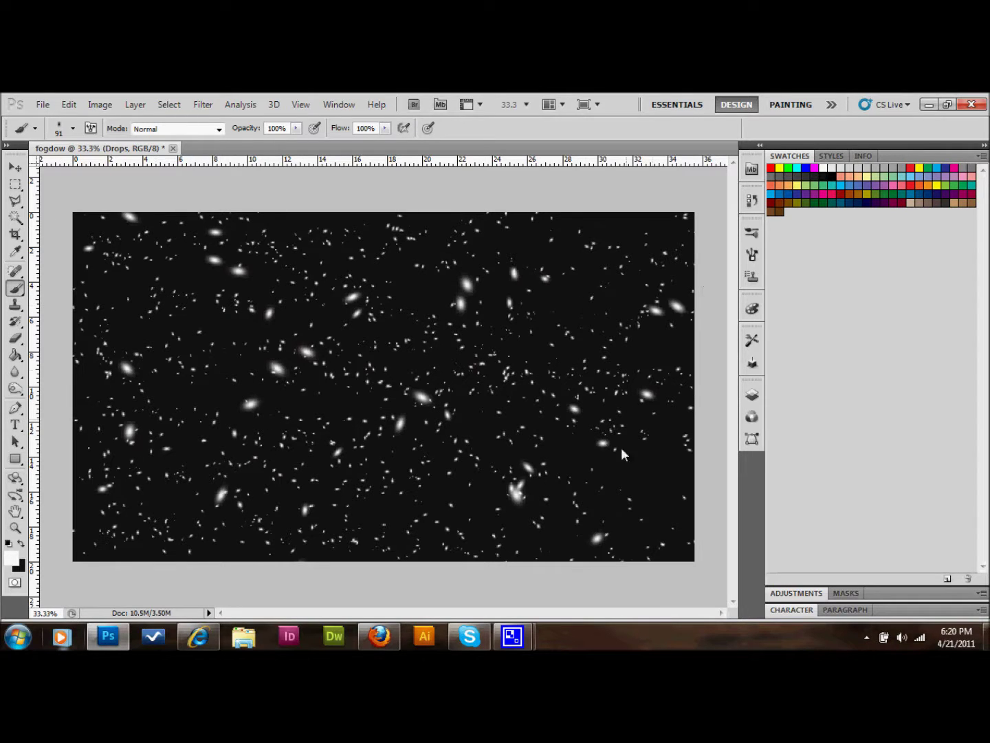
click(664, 456)
click(603, 555)
click(300, 462)
click(353, 541)
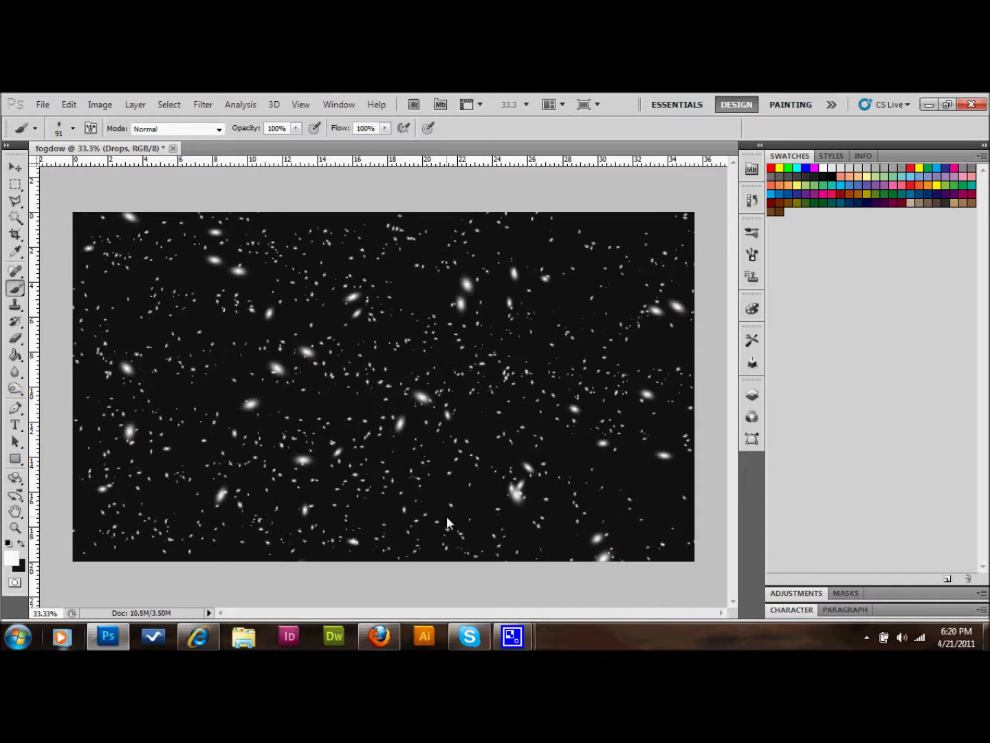
Merge the Drops layer down into the dark layer beneath it.
click(752, 395)
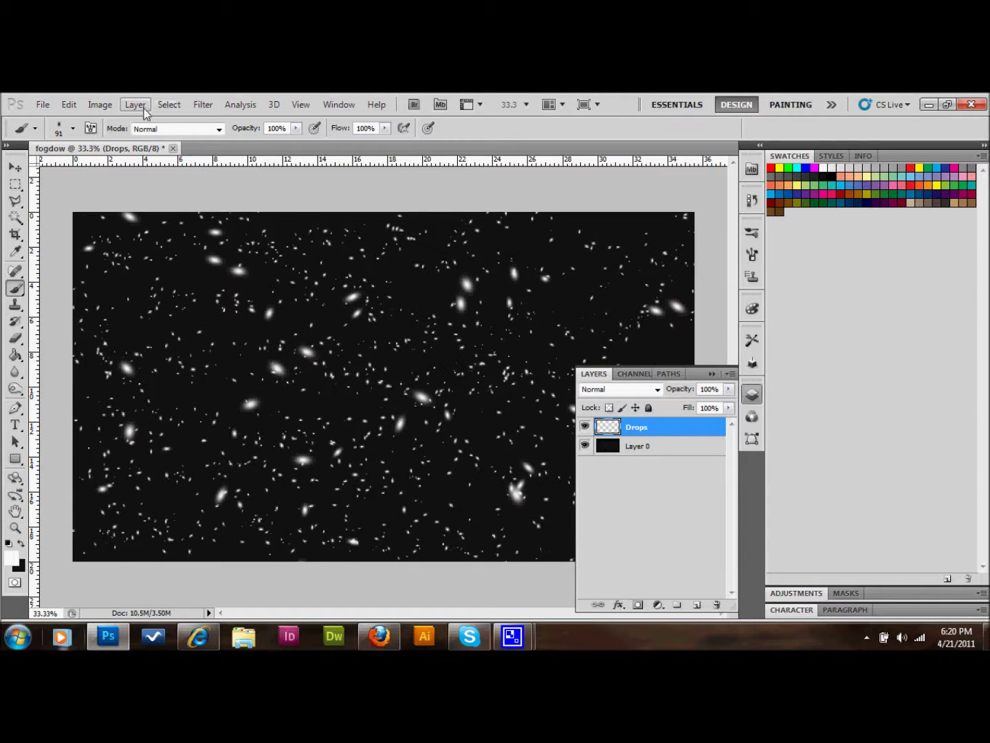
click(135, 104)
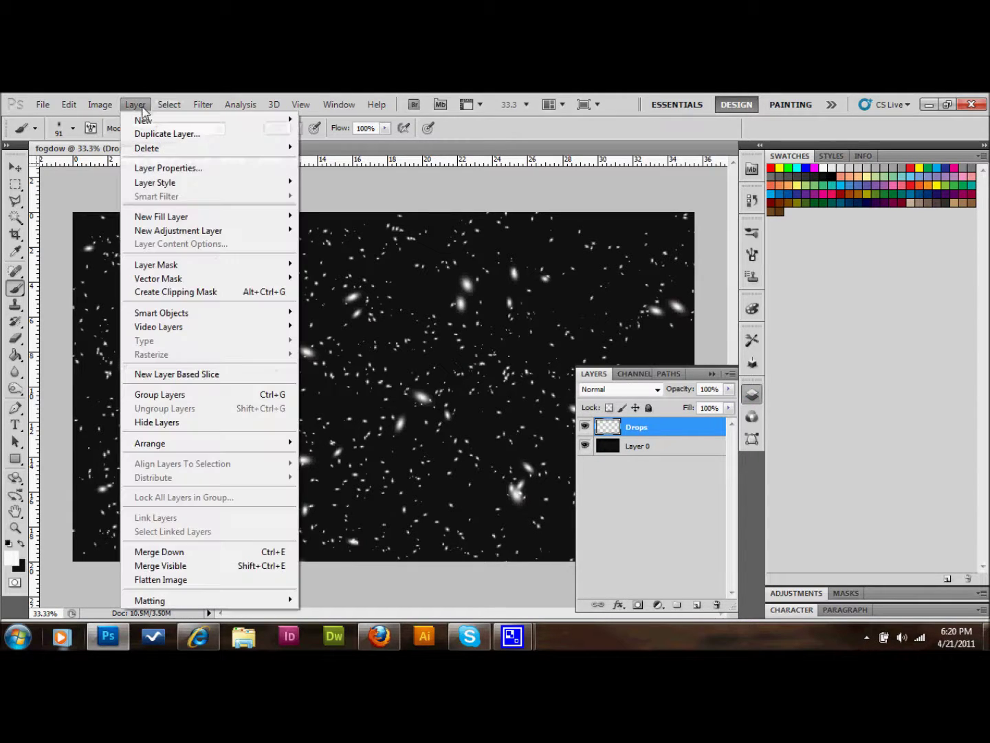
click(192, 555)
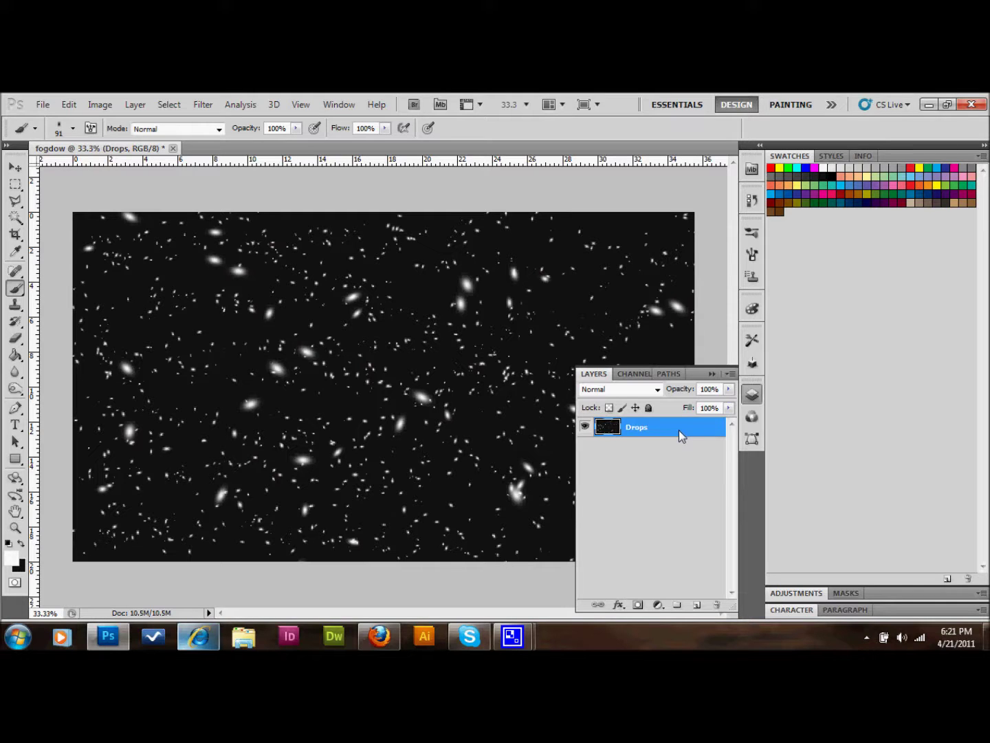
Apply a Levels adjustment to the Drops layer with the black input level at 124 and the white input level at 161.
click(100, 105)
mouse_move(165, 144)
click(293, 154)
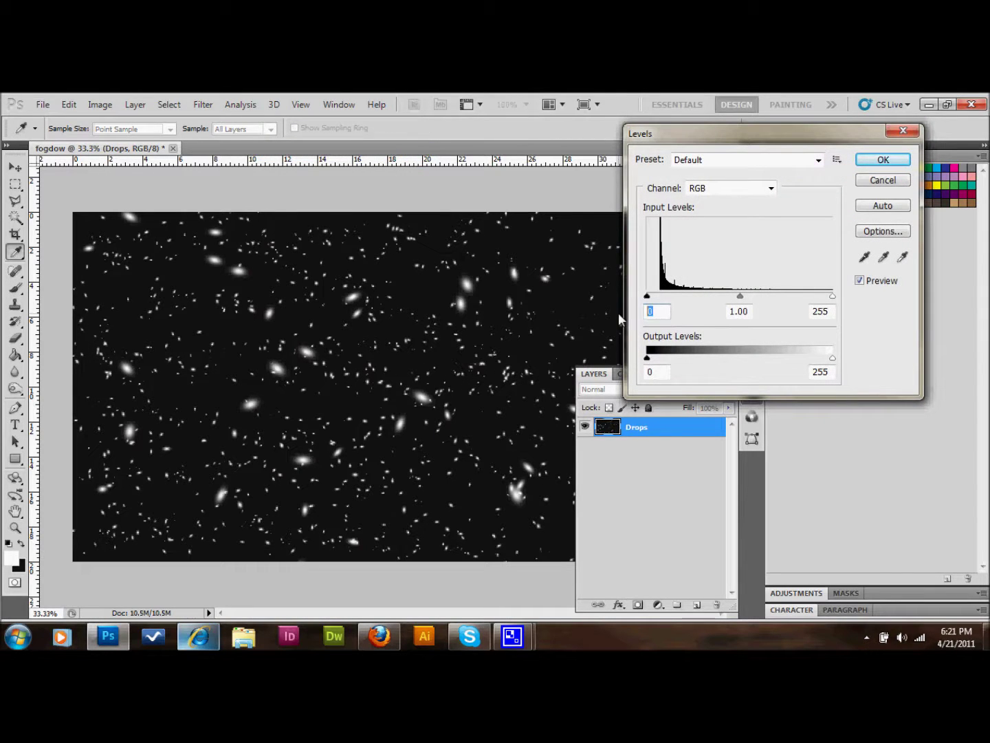
text(124)
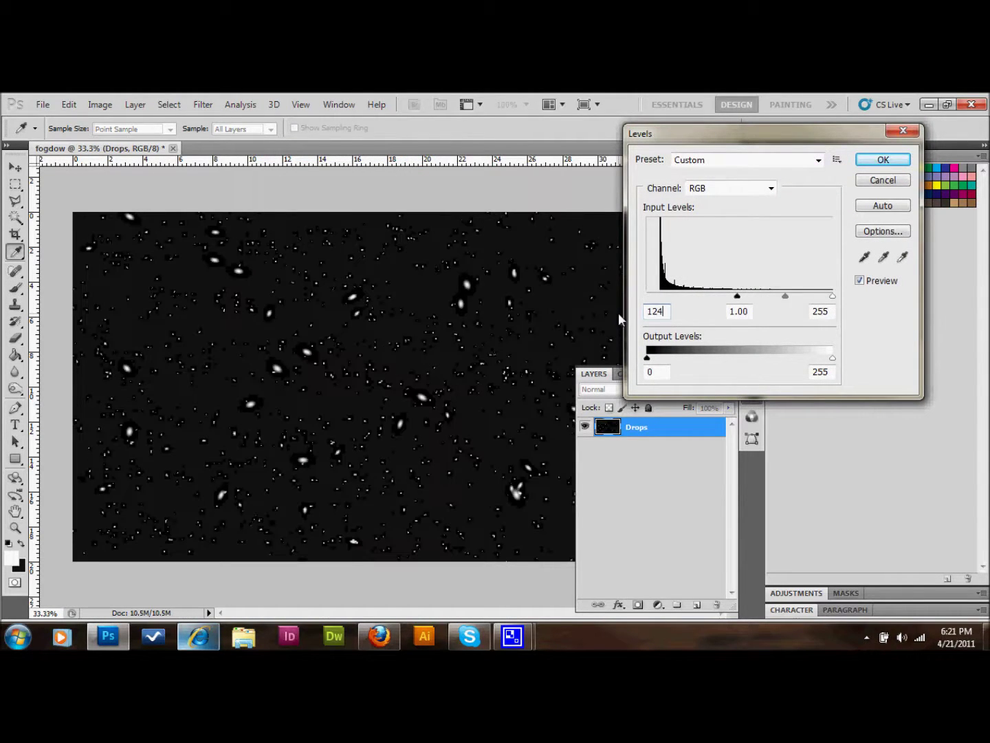
double_click(822, 312)
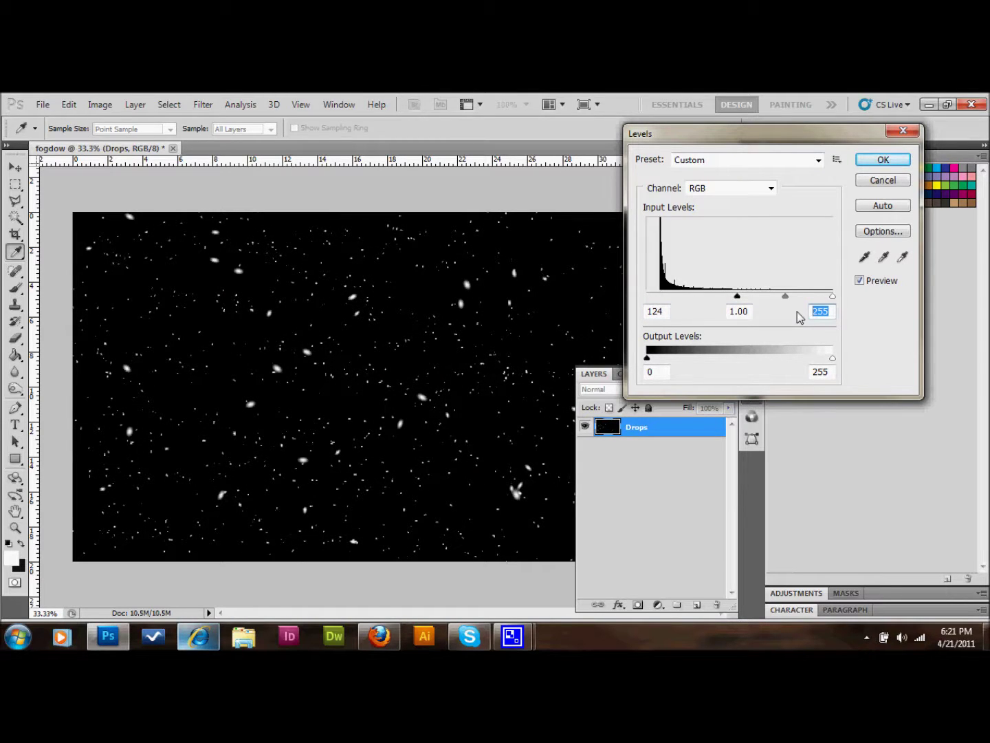
text(161)
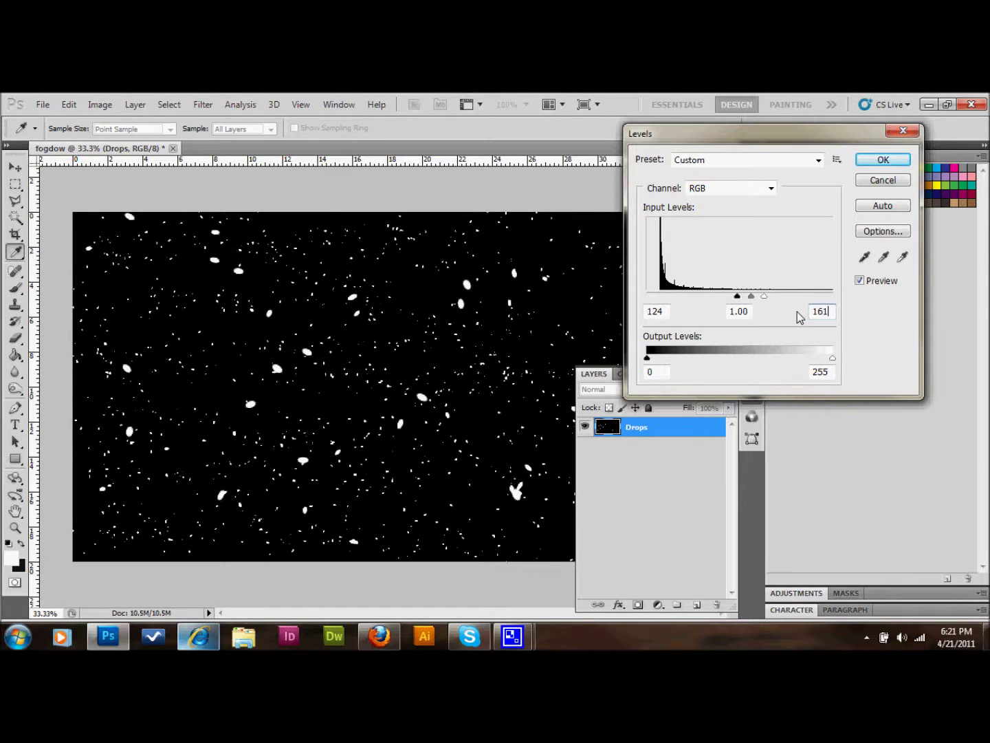
click(883, 158)
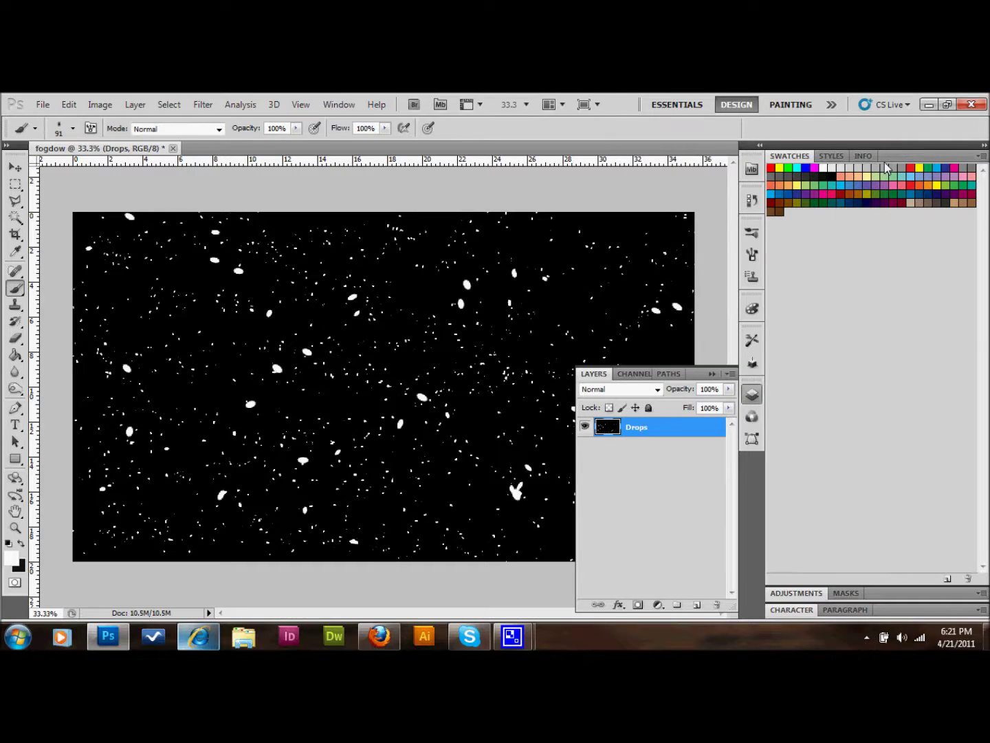
Select the black background with the Magic Wand, extend the selection to all similar pixels, and delete it from the Drops layer.
click(16, 218)
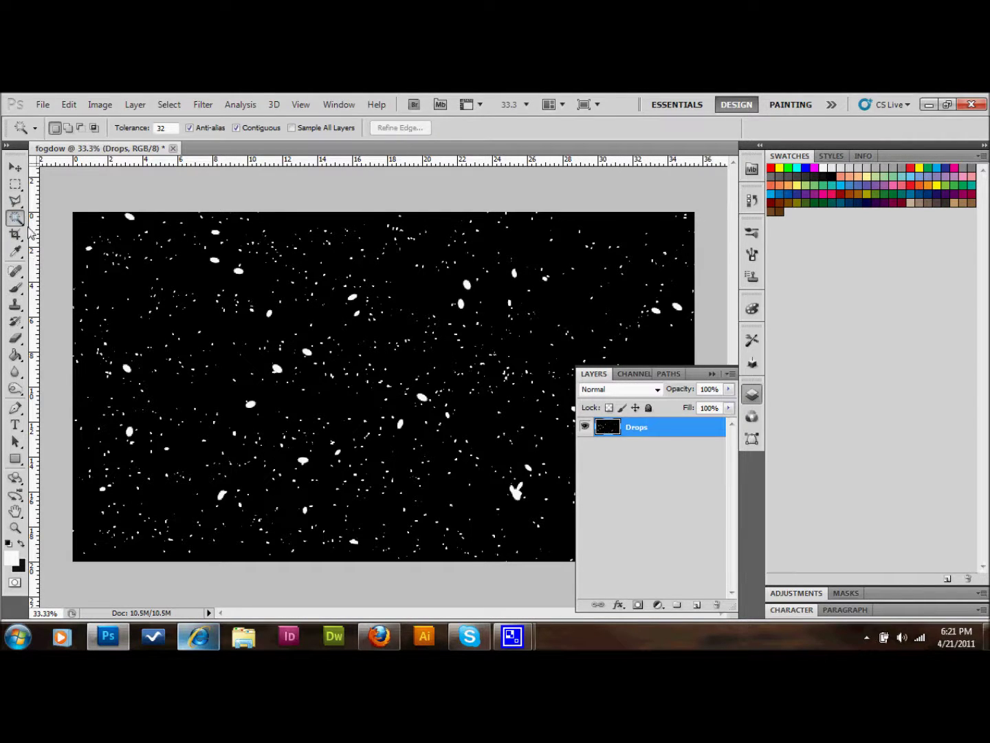
click(154, 330)
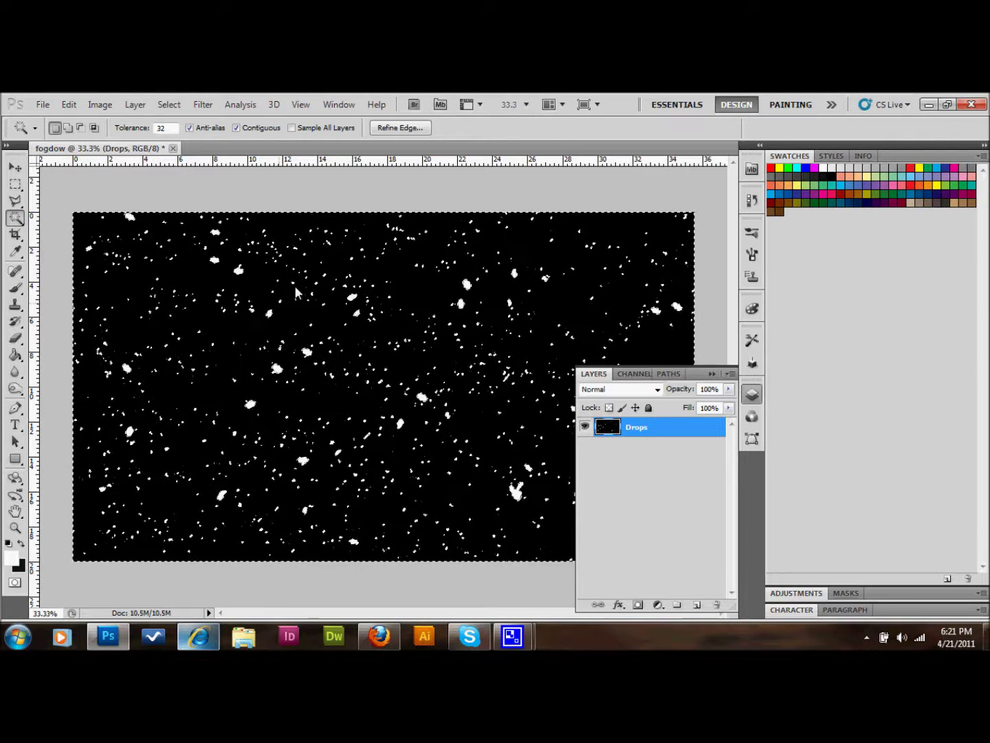
click(167, 104)
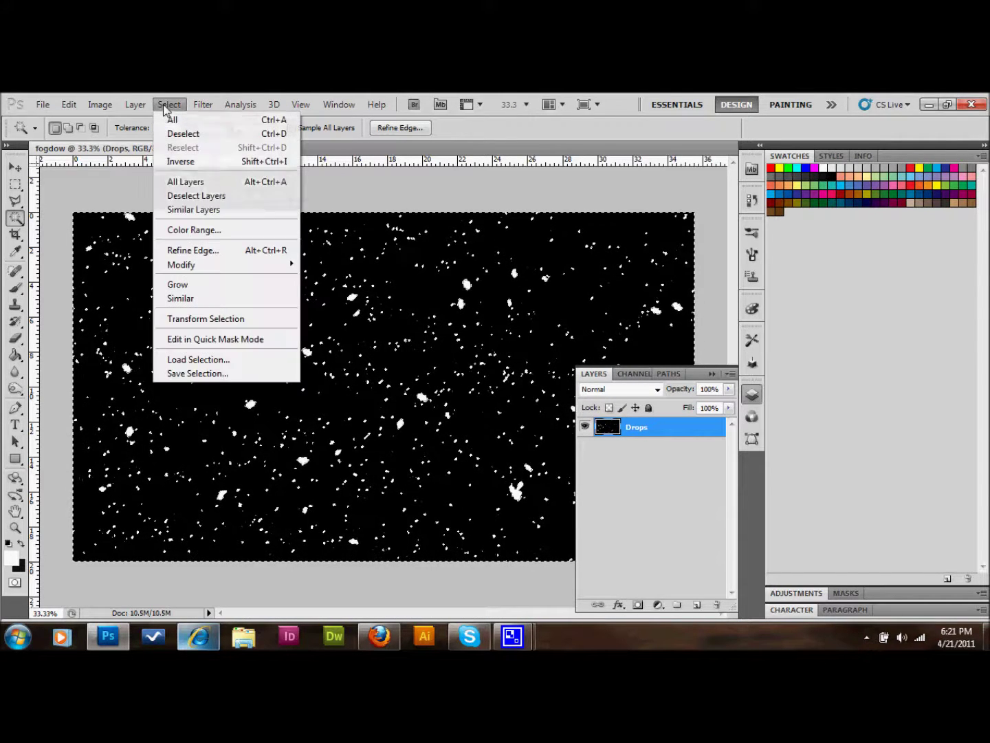
click(174, 300)
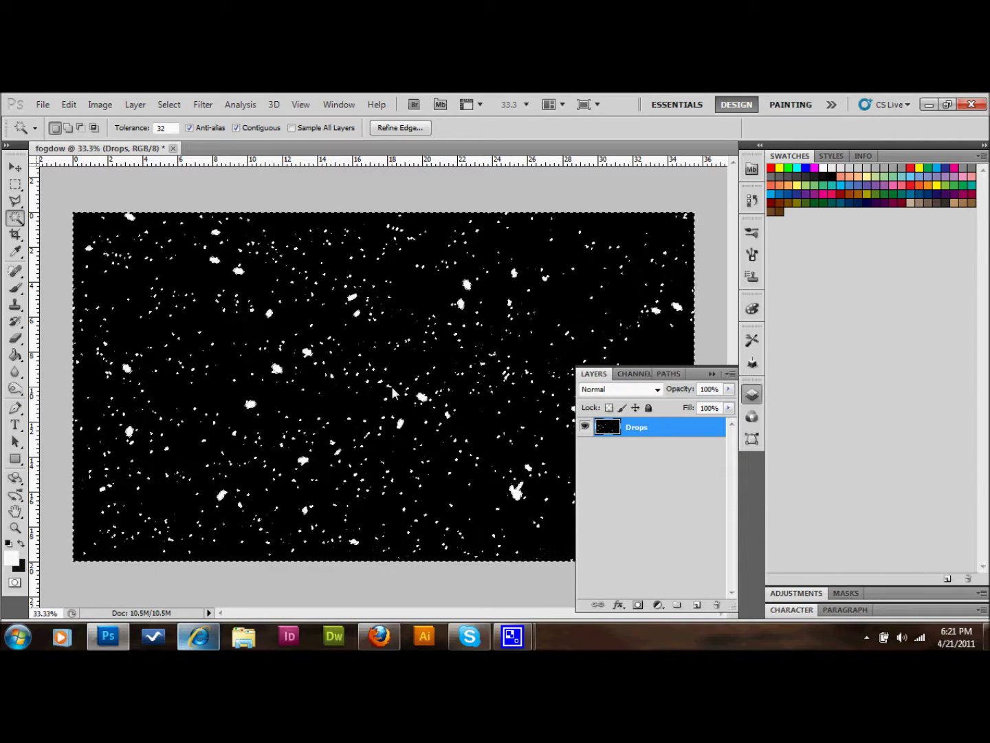
key(Delete)
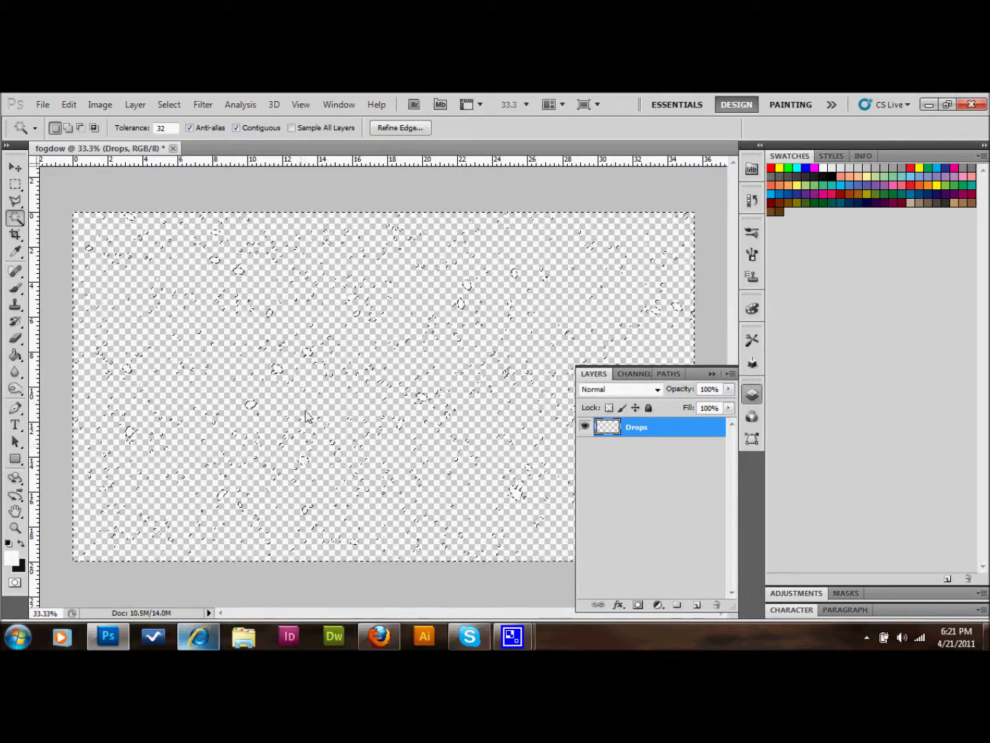
Place the image fogwindow.jpg into the document.
click(43, 105)
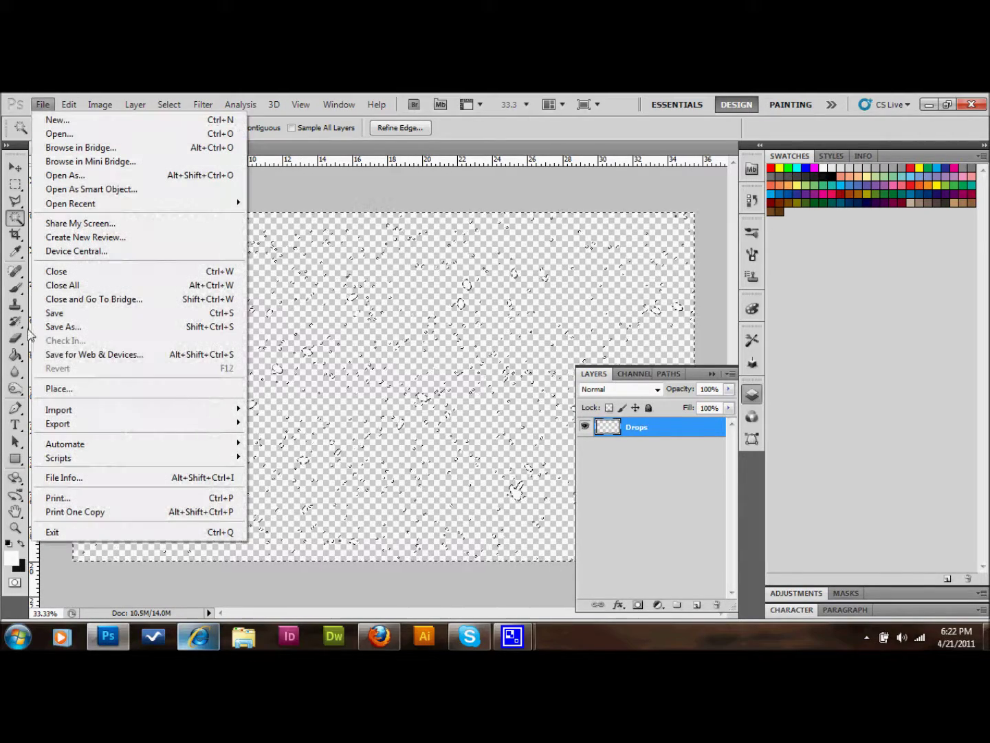
click(68, 387)
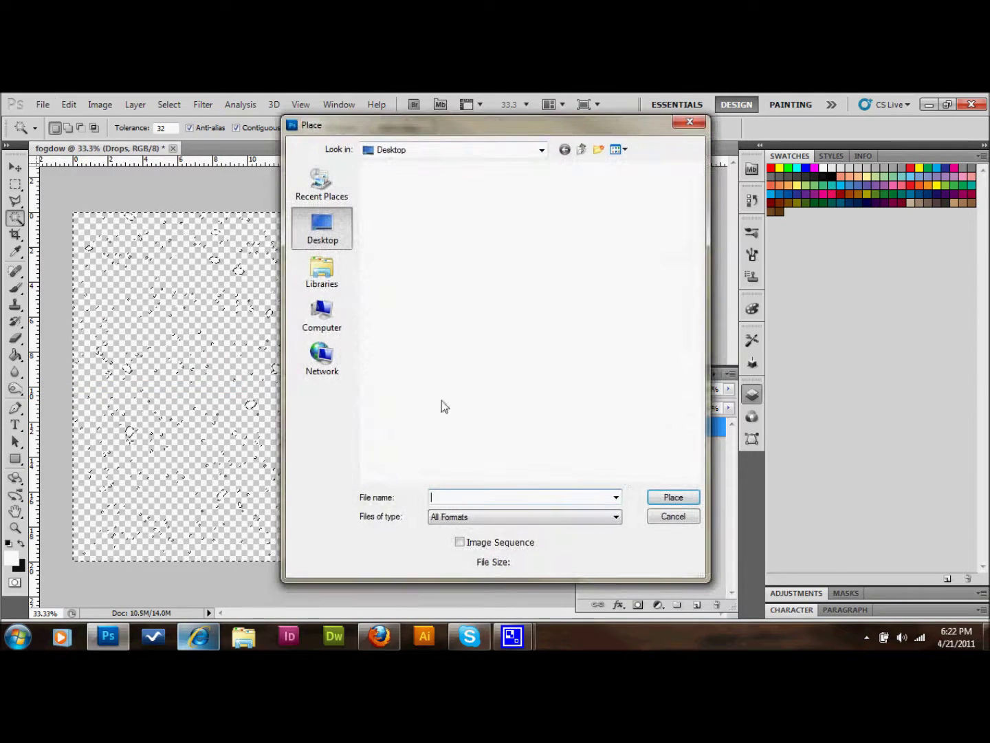
text(f)
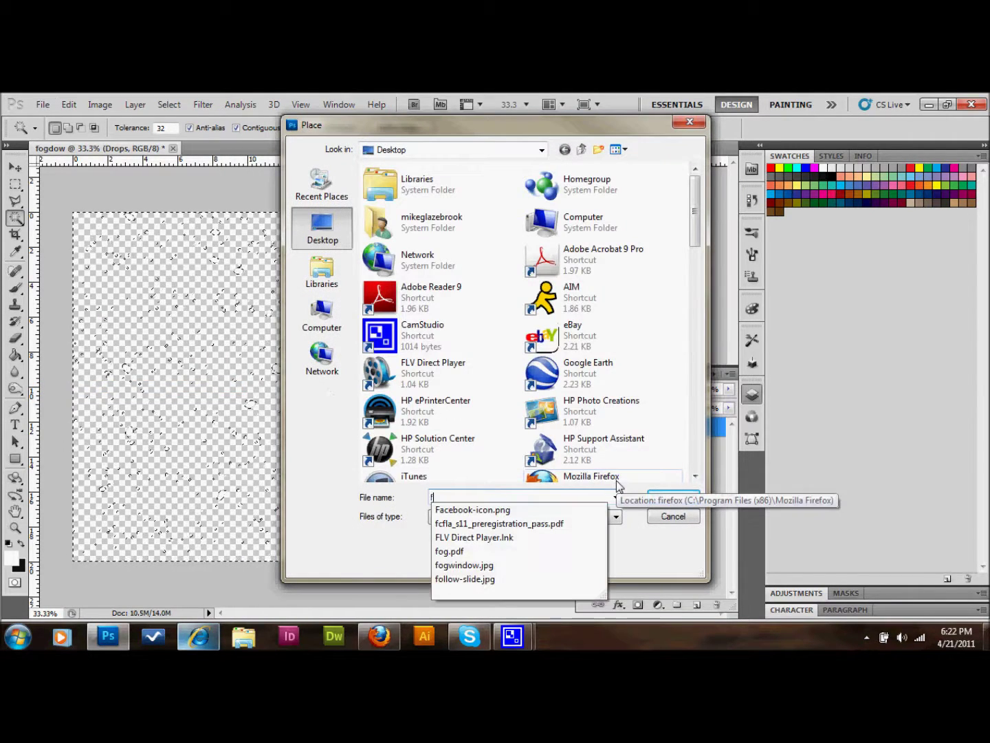
click(490, 568)
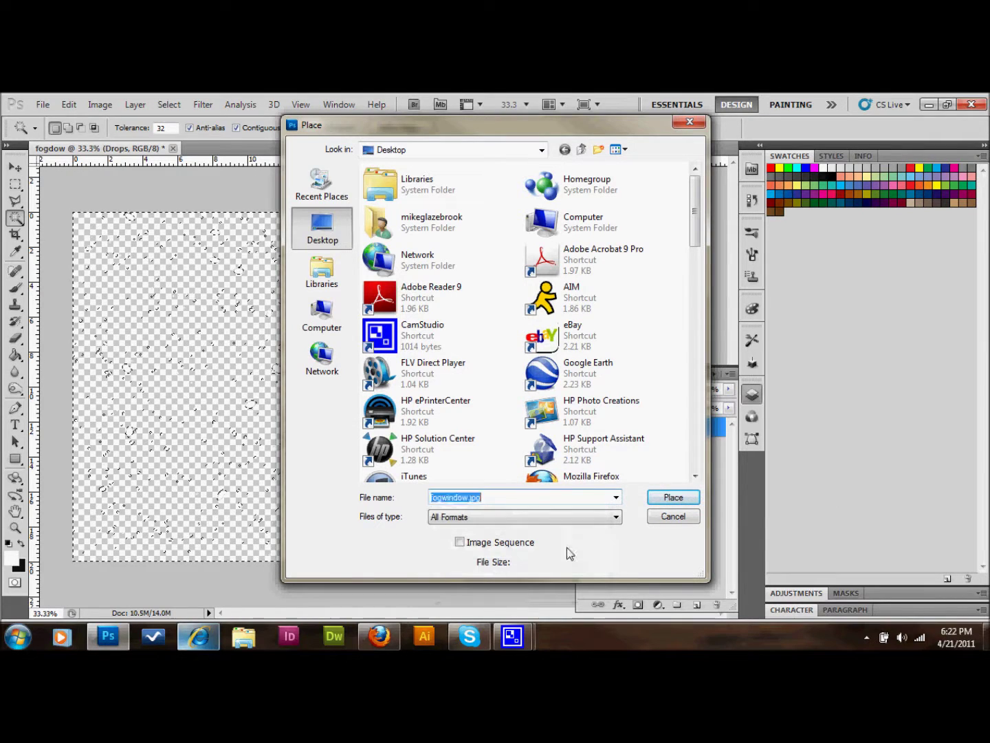
click(671, 498)
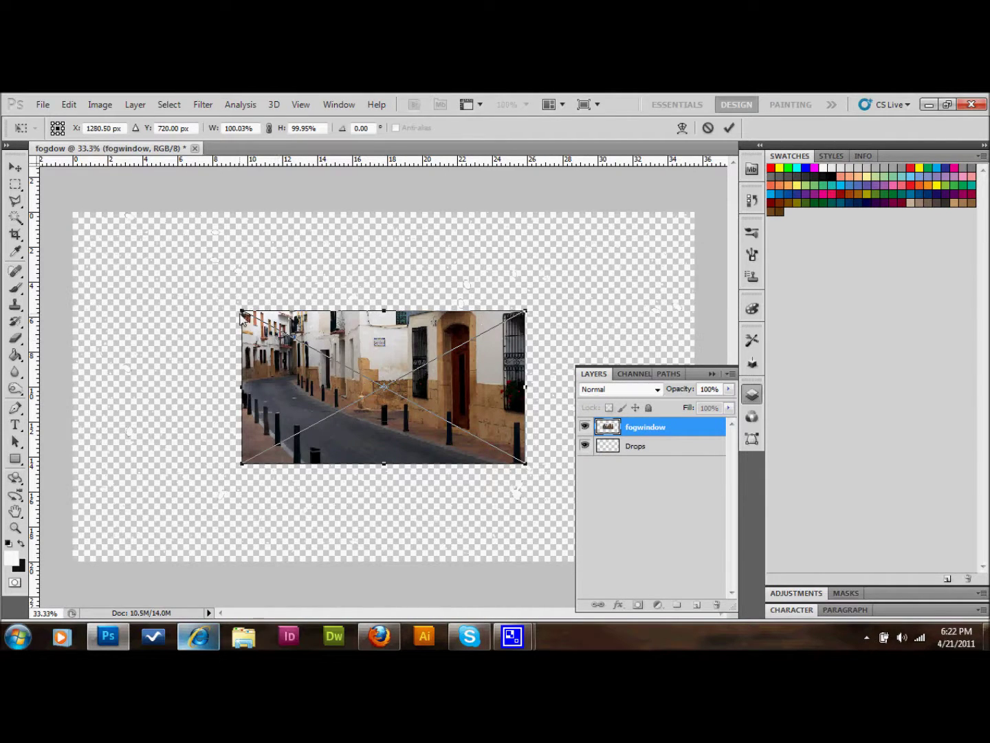
Scale the placed street photo to about 234% so it covers the whole canvas, and commit the placement.
drag(243, 315, 65, 197)
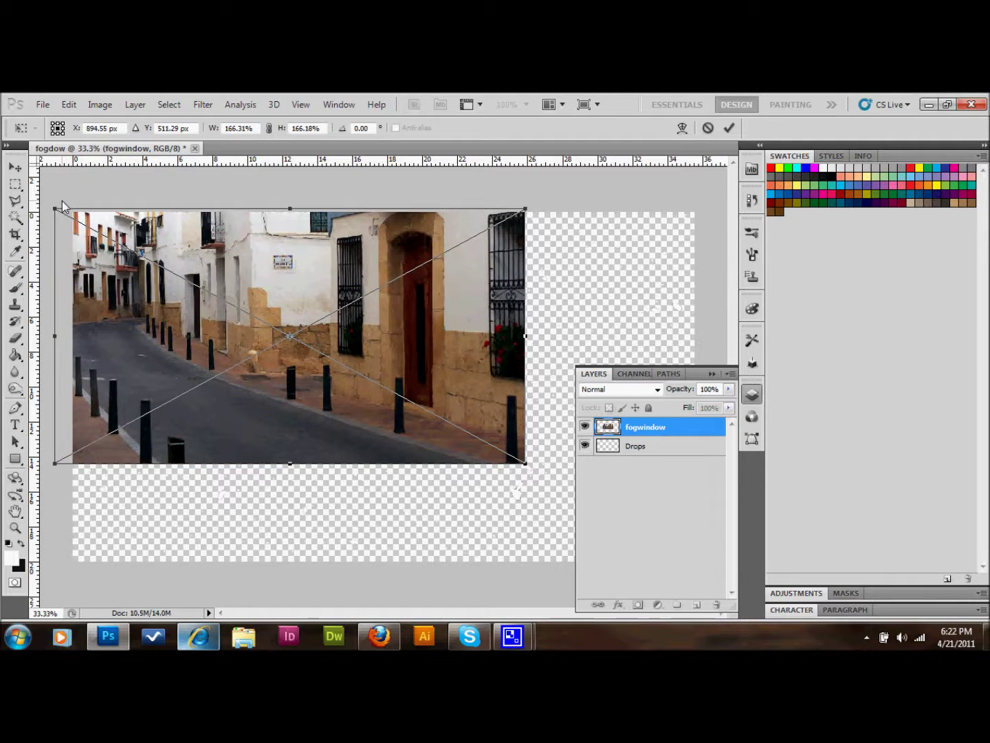
drag(524, 467, 710, 572)
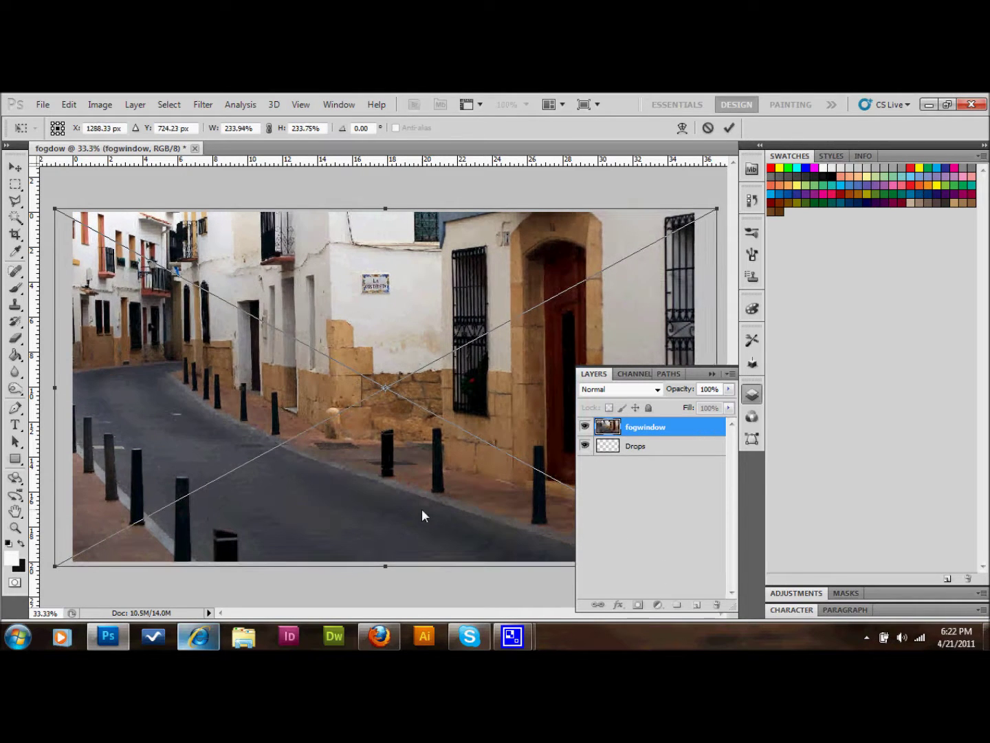
key(Return)
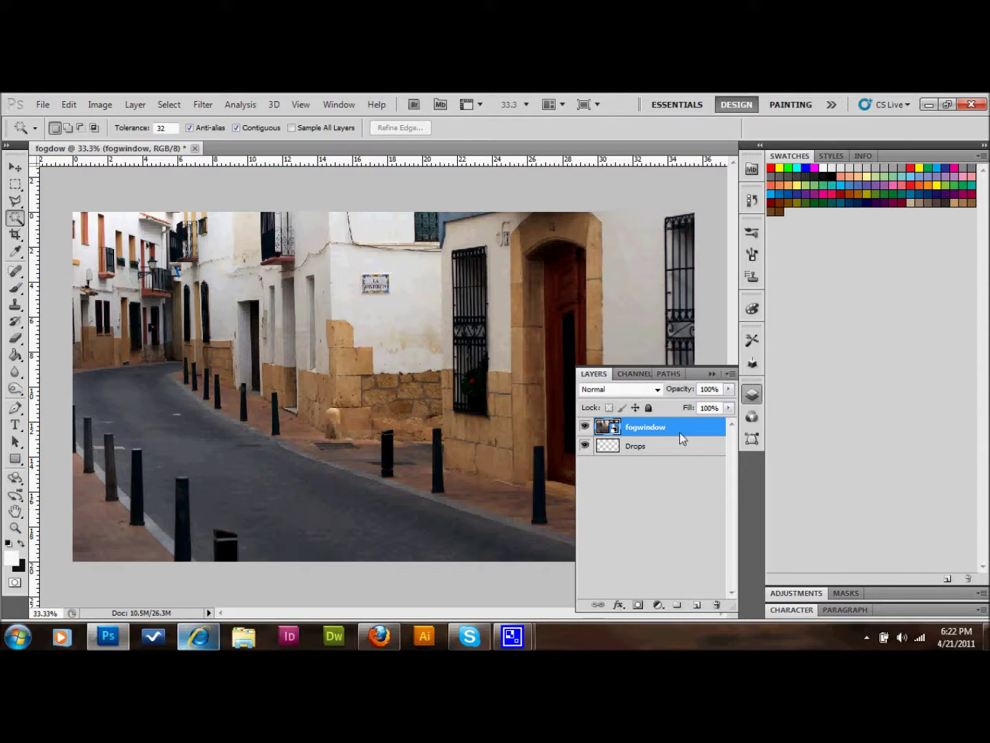
Move the fogwindow layer beneath the Drops layer and rasterize its smart object.
drag(680, 431, 675, 464)
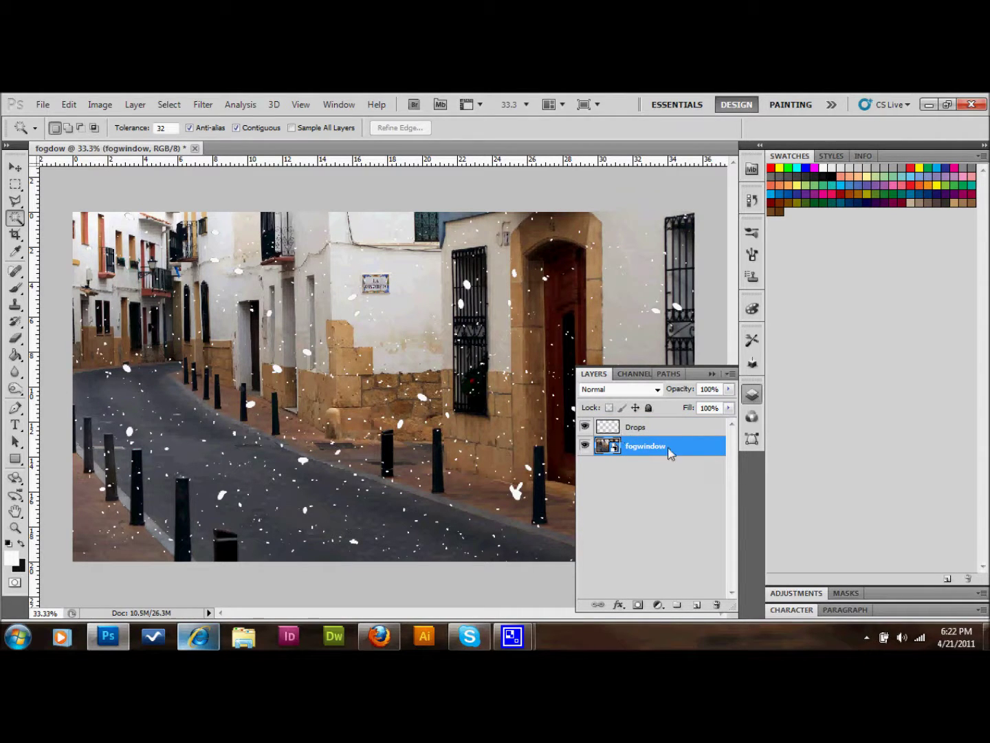
click(135, 103)
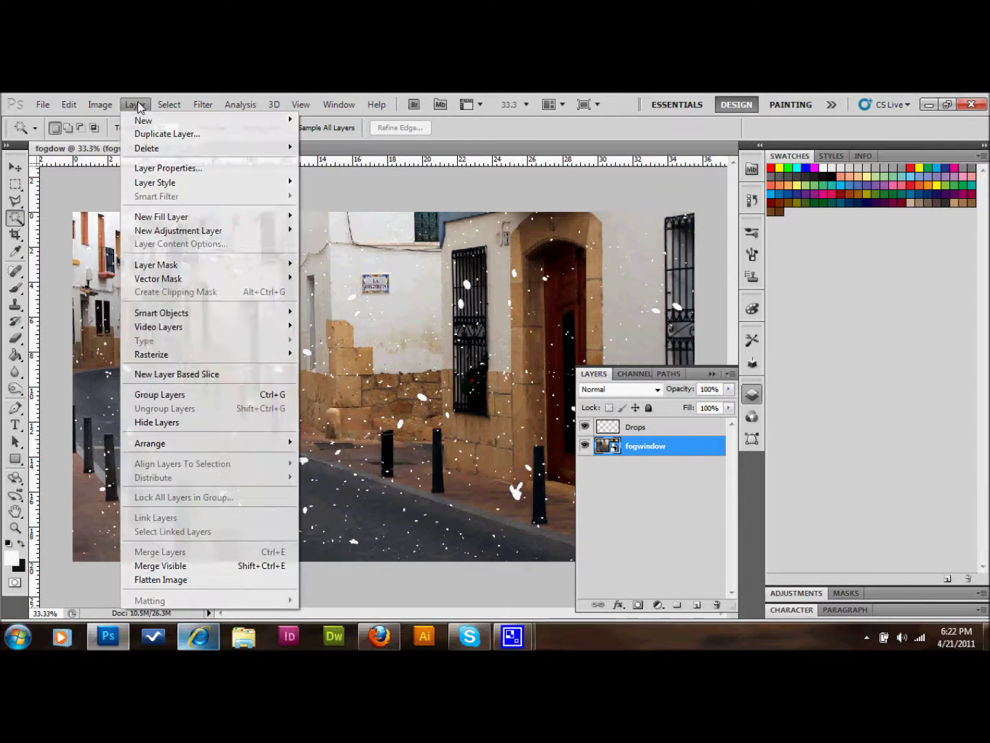
mouse_move(185, 358)
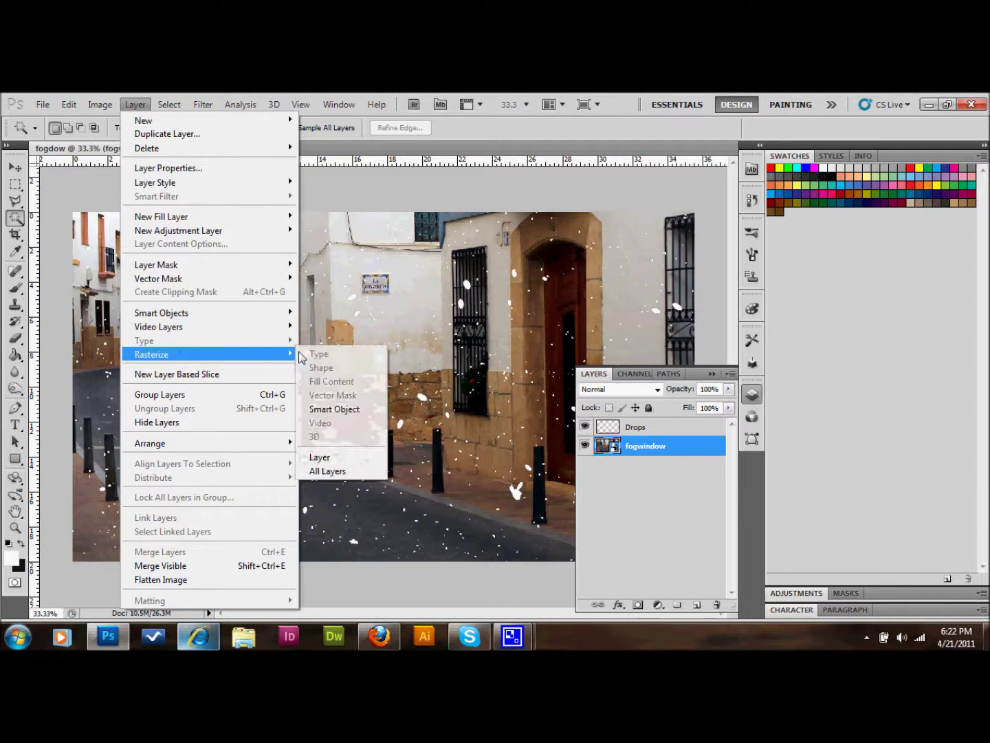
click(334, 407)
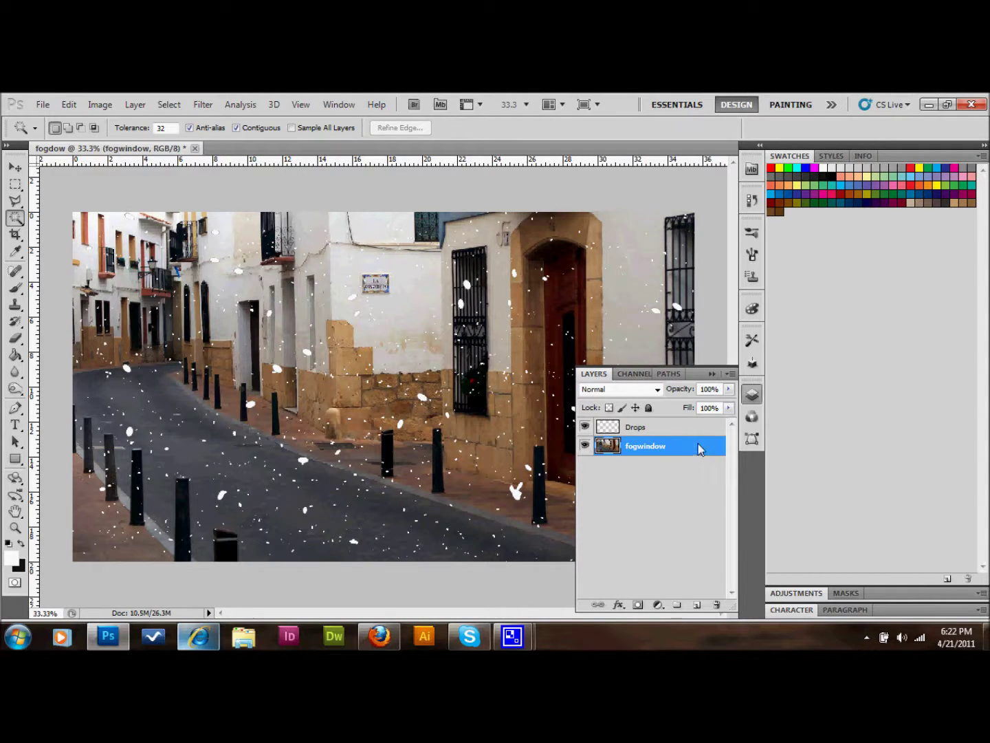
Blur the fogwindow layer with a Gaussian Blur of 20 pixels radius.
click(203, 104)
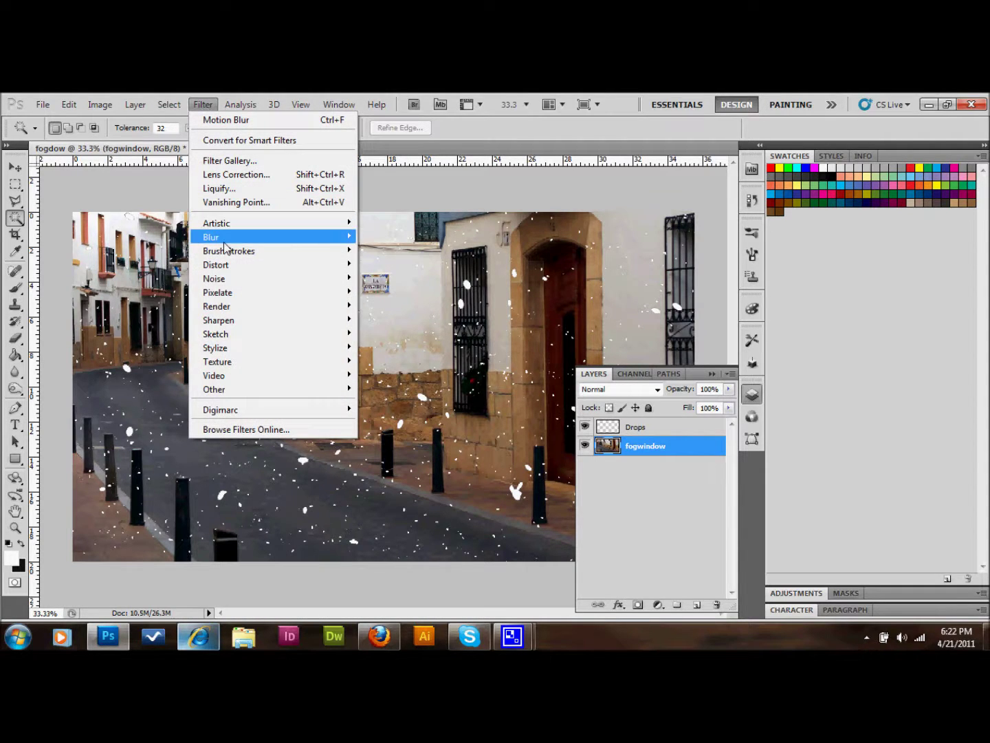
mouse_move(310, 236)
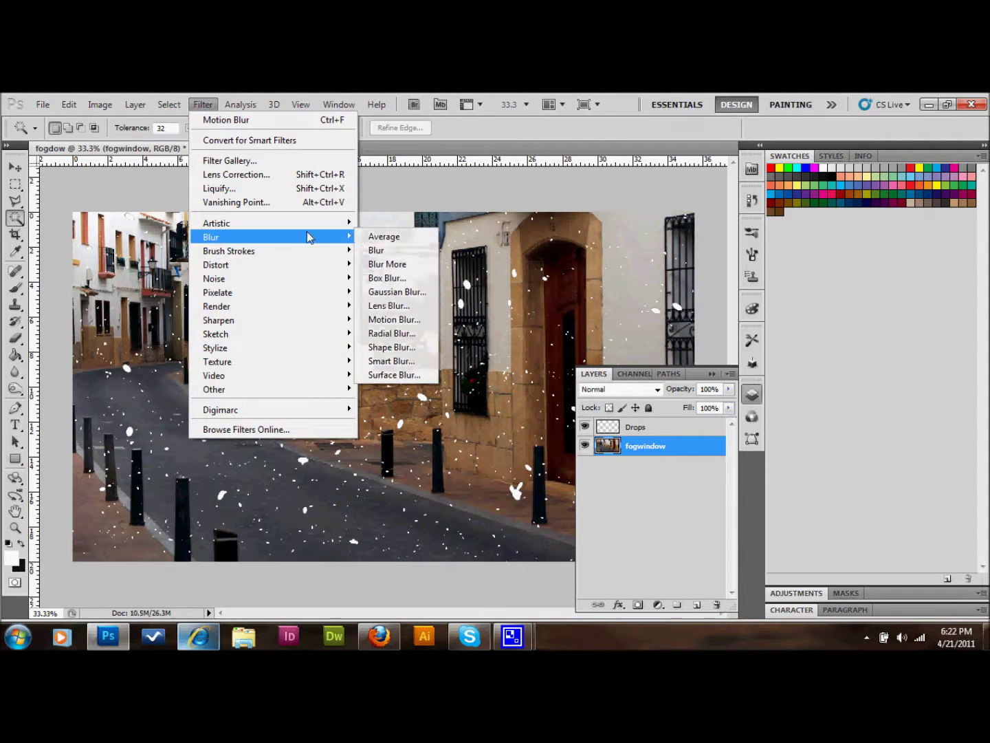
click(389, 294)
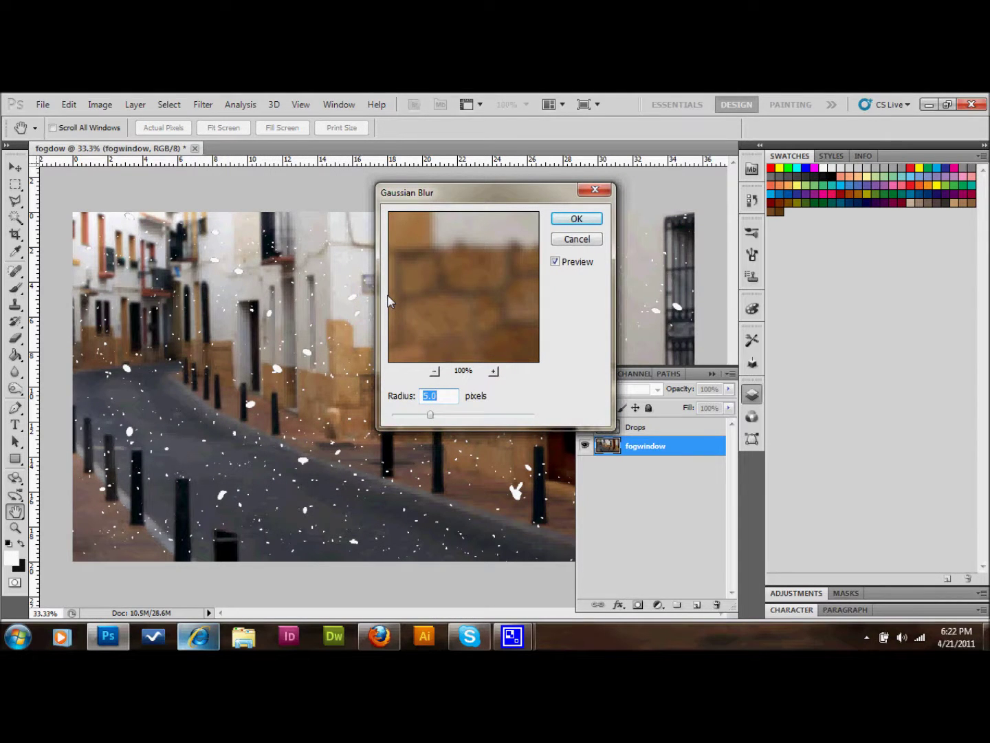
text(20)
key(Return)
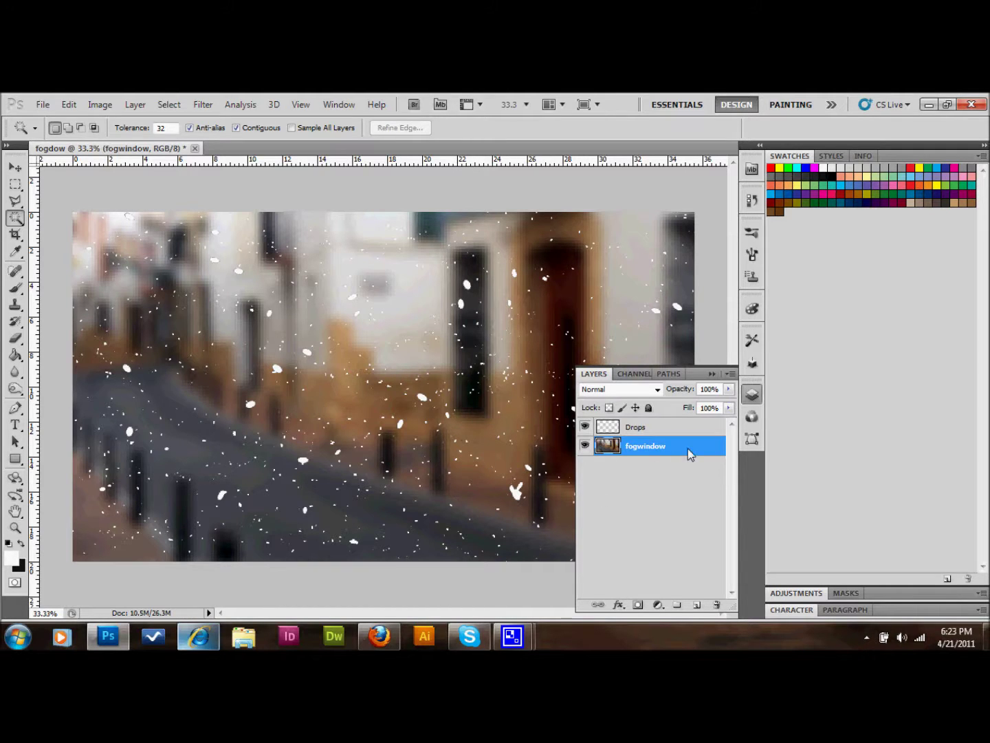
Add a Color Overlay to the fogwindow layer using near-black #151515 at 60% opacity.
click(135, 104)
mouse_move(189, 265)
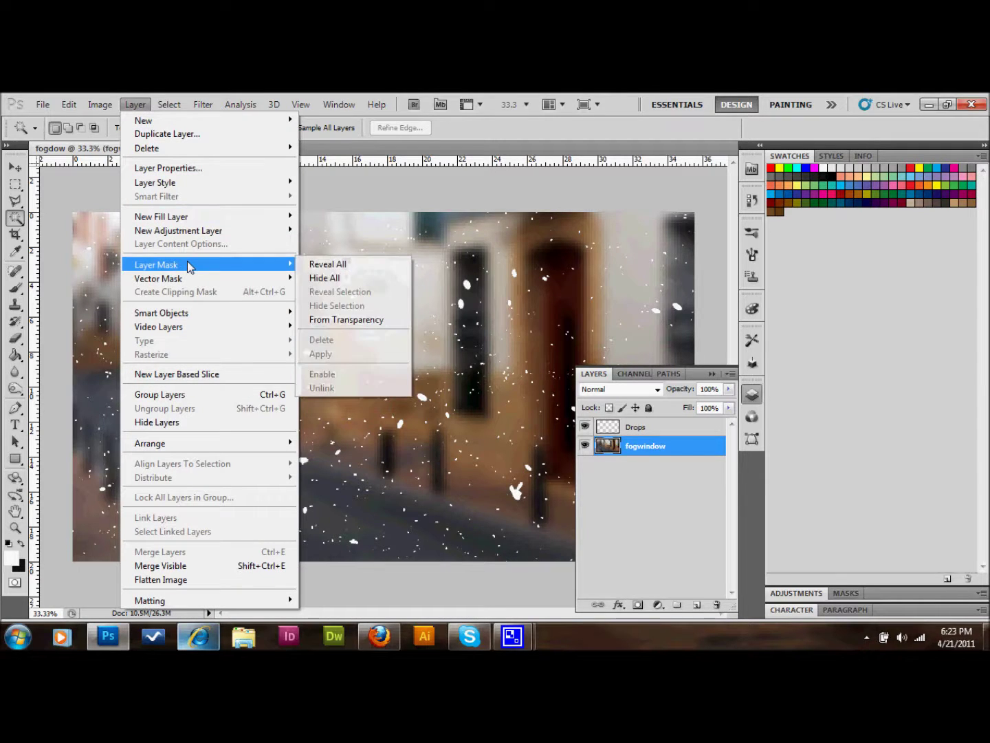
mouse_move(233, 185)
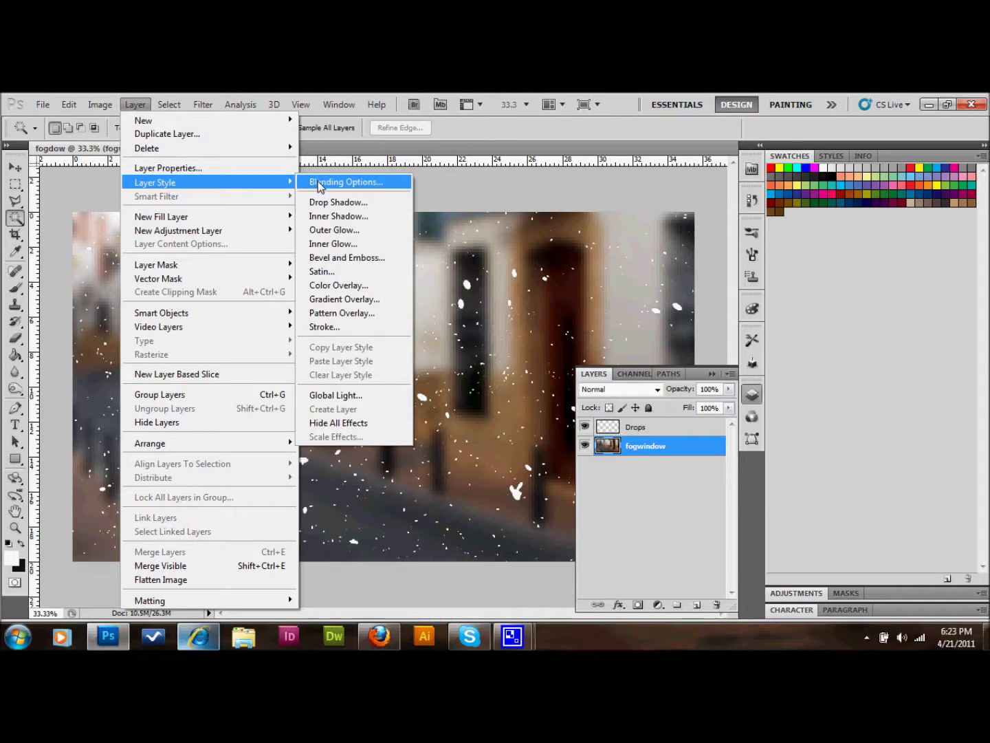
click(337, 285)
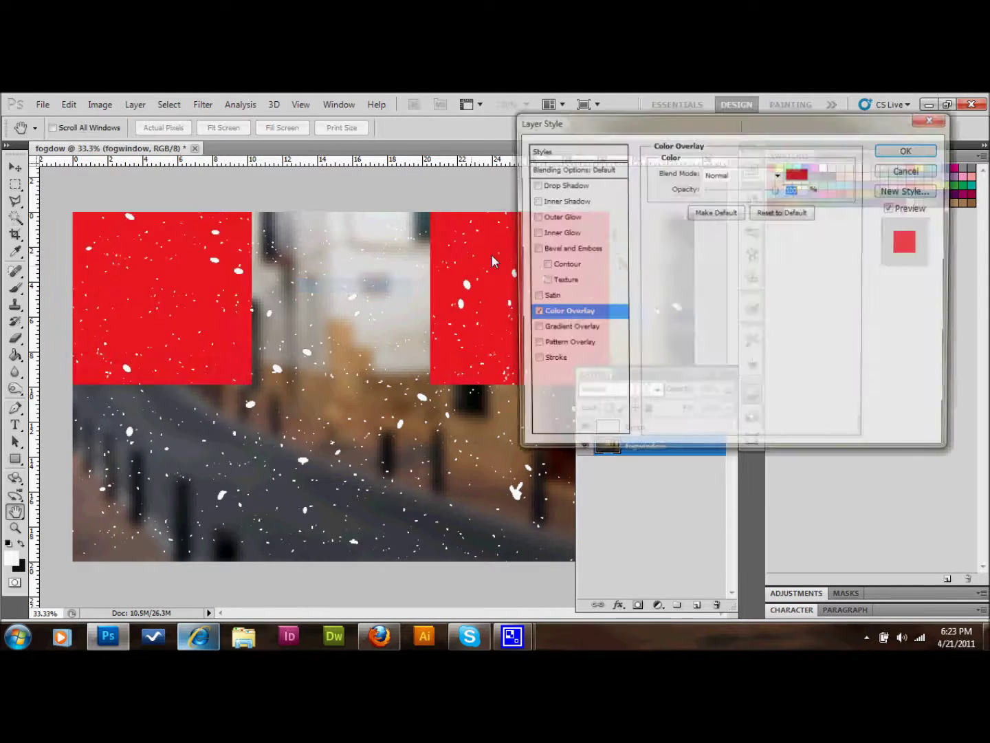
click(799, 173)
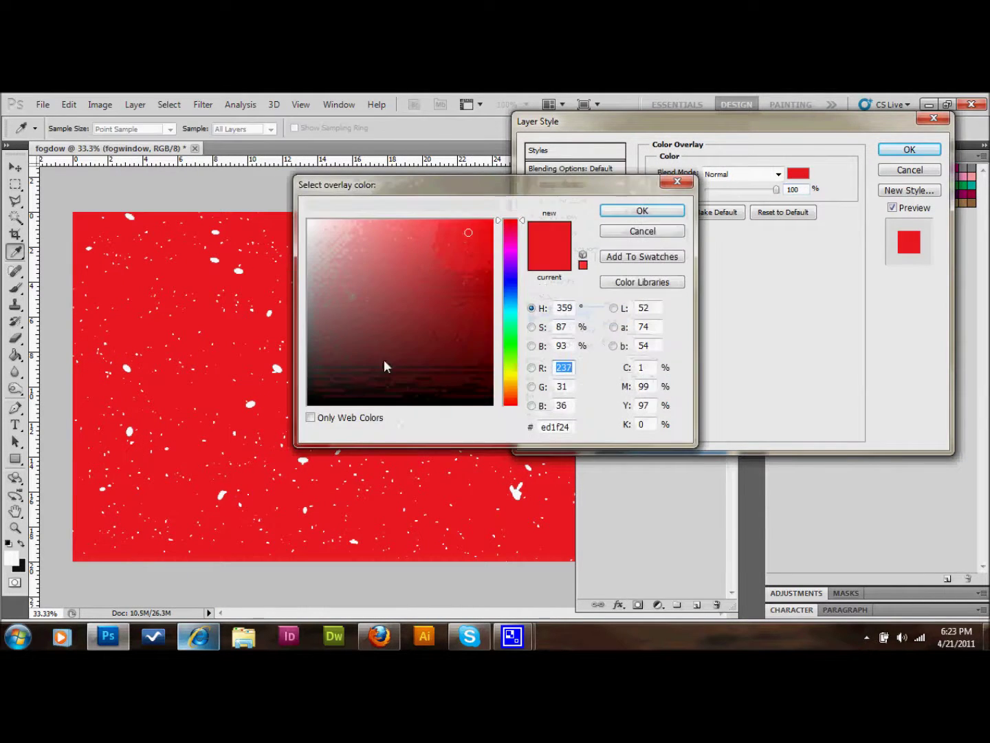
click(309, 391)
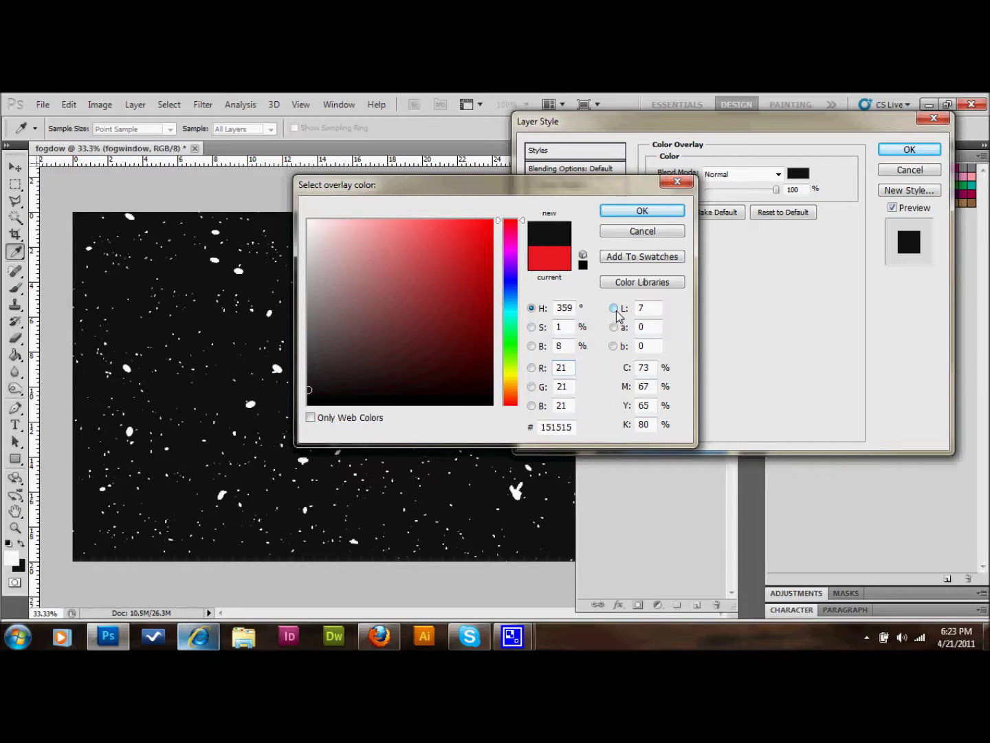
click(653, 220)
text(60)
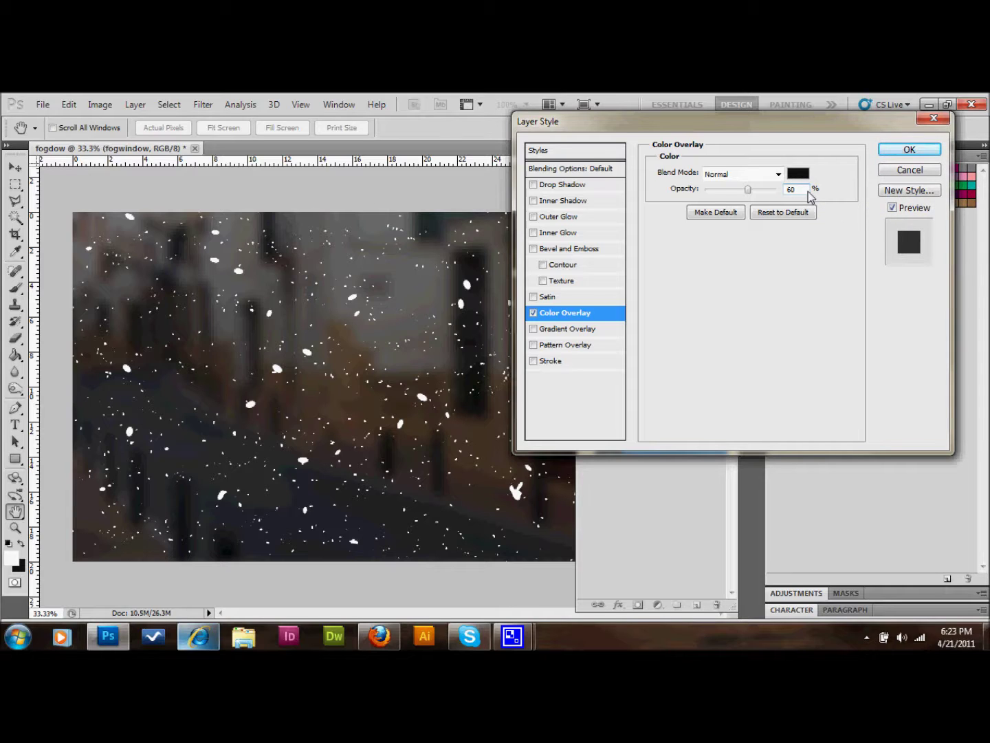
click(891, 149)
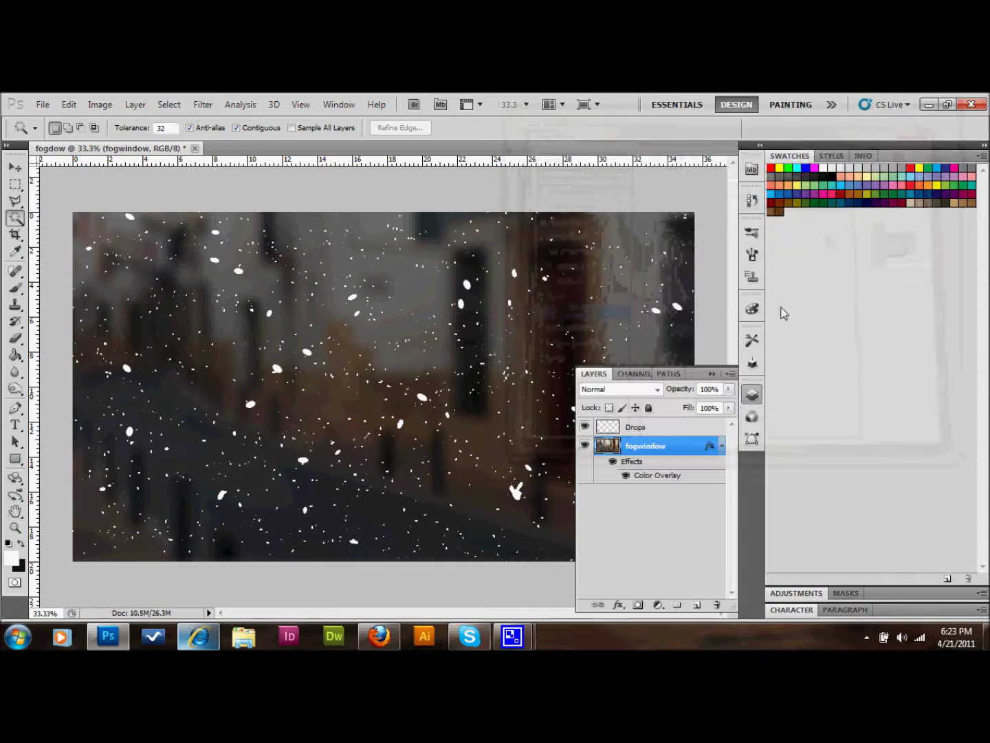
Set the Drops layer's fill opacity to 0% and add an Inner Shadow using Linear Dodge (Add), 50% opacity, 90° angle and peaked contour.
click(720, 446)
click(670, 430)
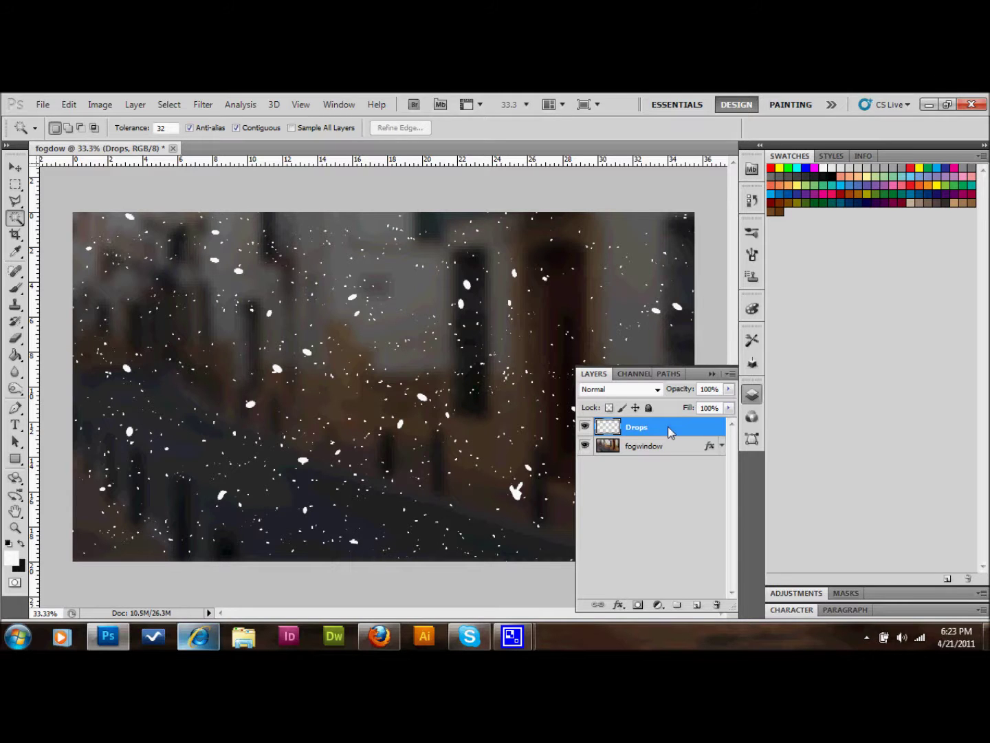
click(135, 105)
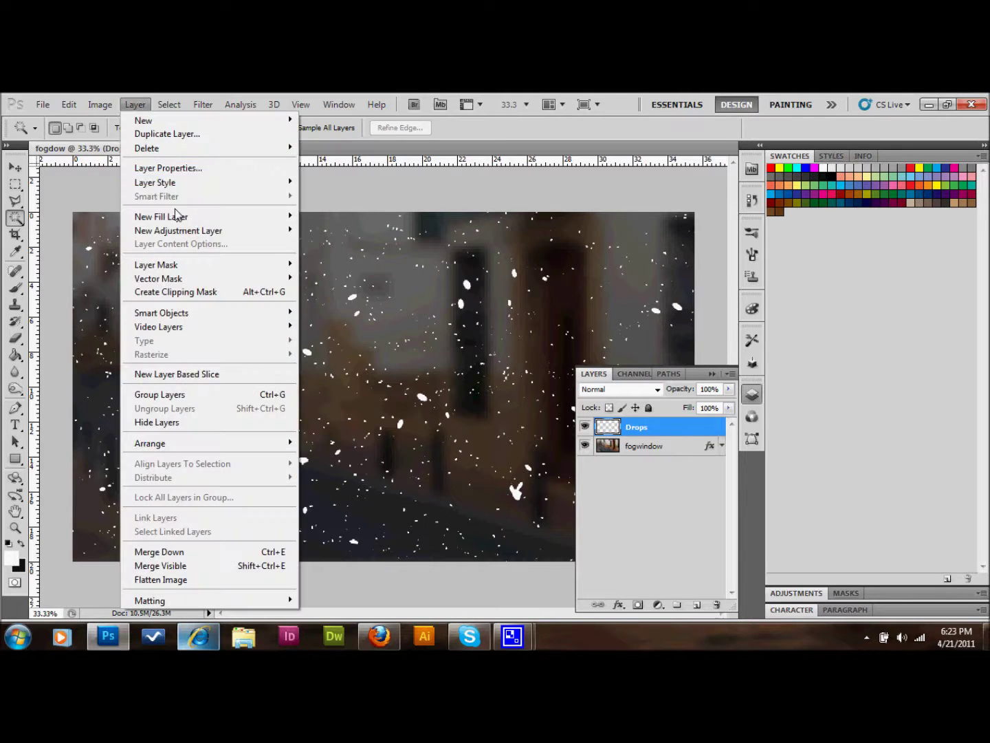
mouse_move(227, 182)
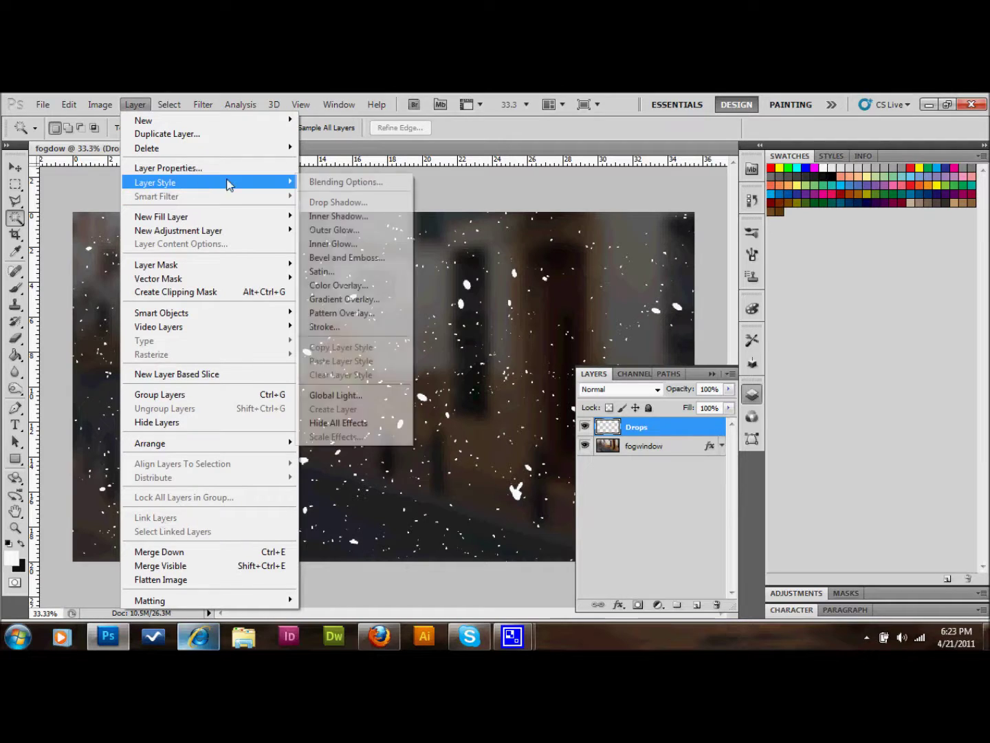
click(323, 183)
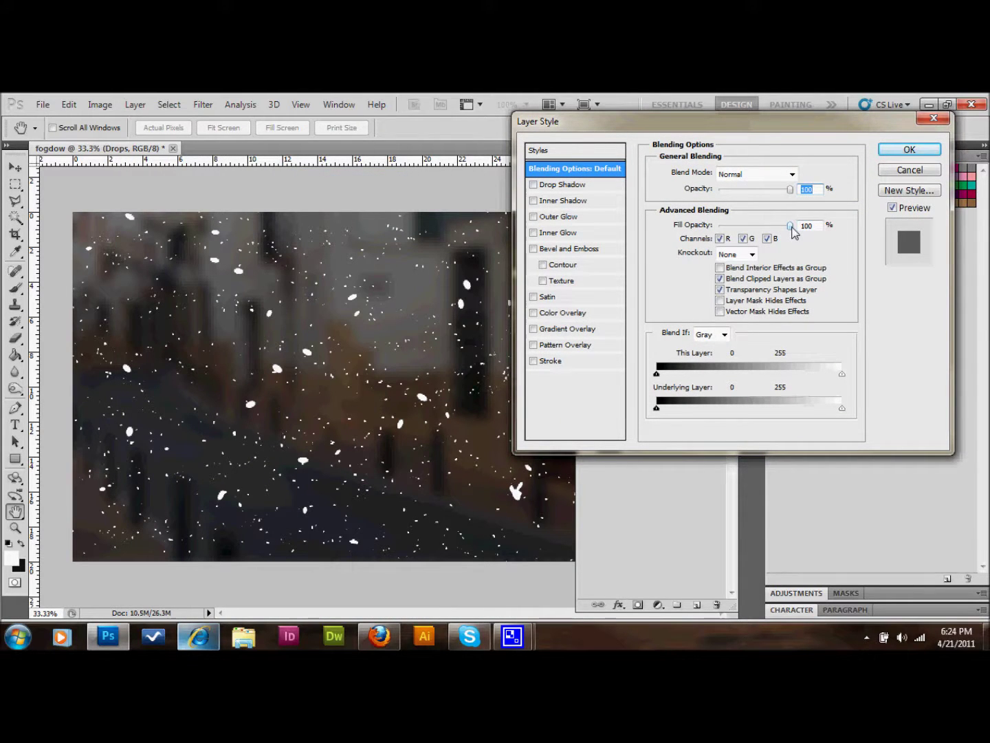
drag(790, 226, 689, 219)
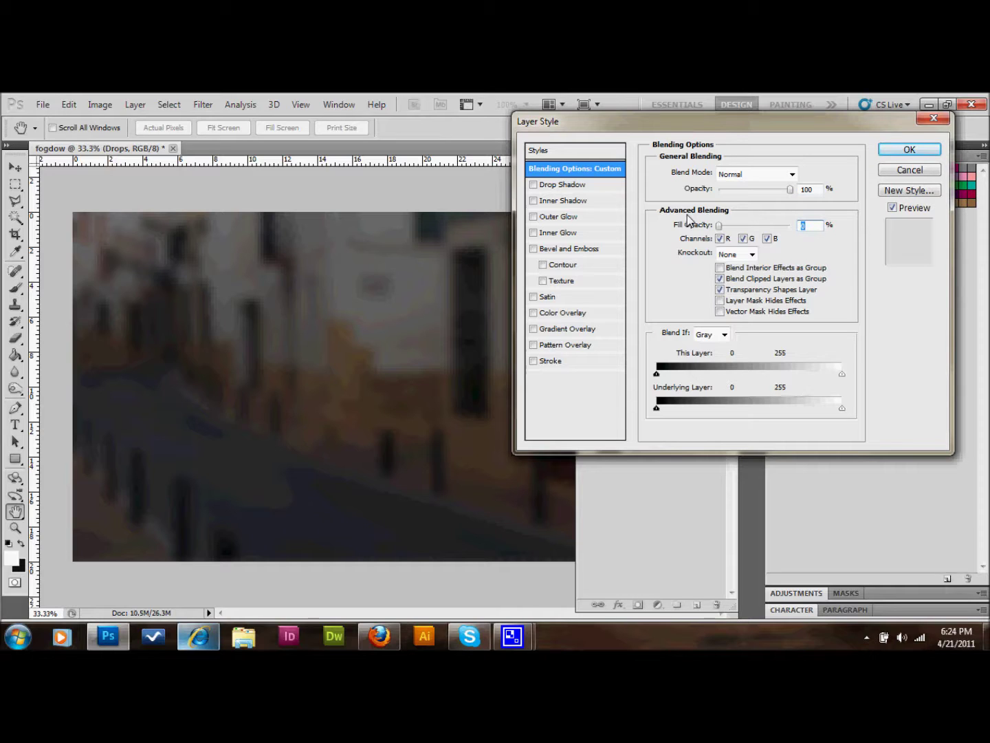
click(582, 203)
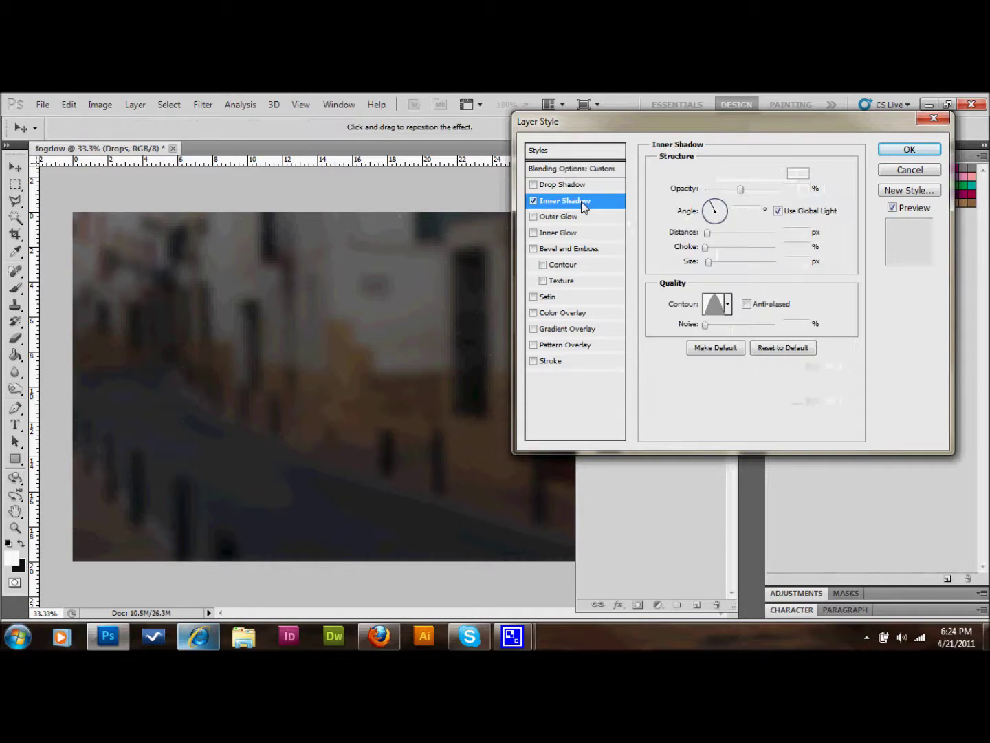
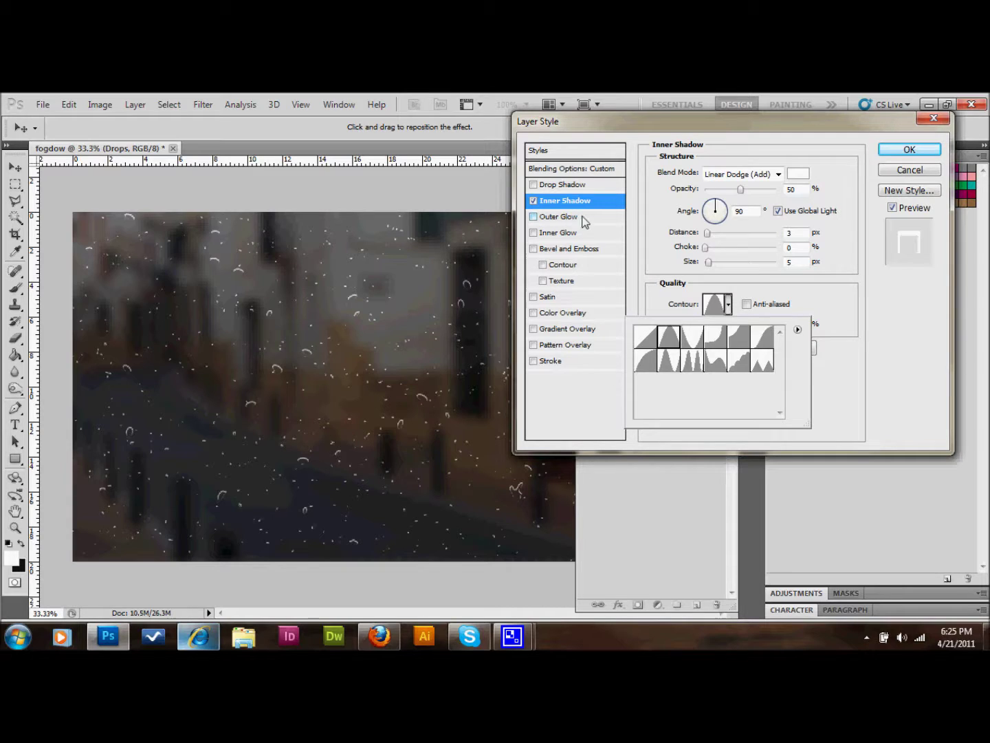
Add an inner Bevel and Emboss to the Drops layer with 350% depth, Down direction, 7 px size and 5 px soften.
click(557, 253)
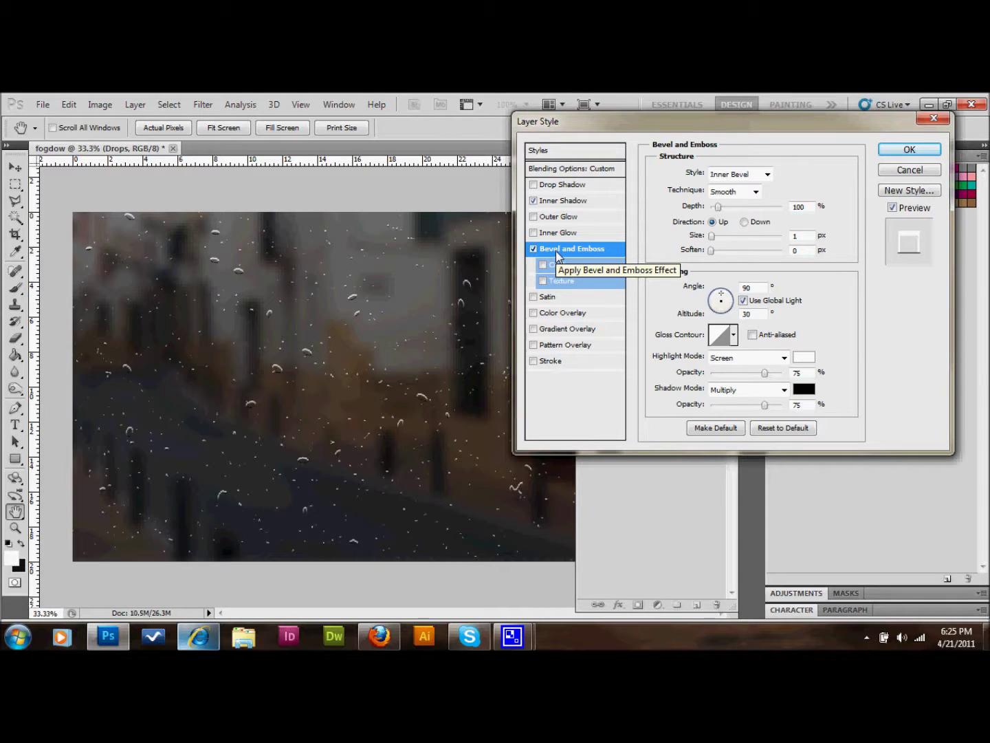
double_click(800, 206)
text(350)
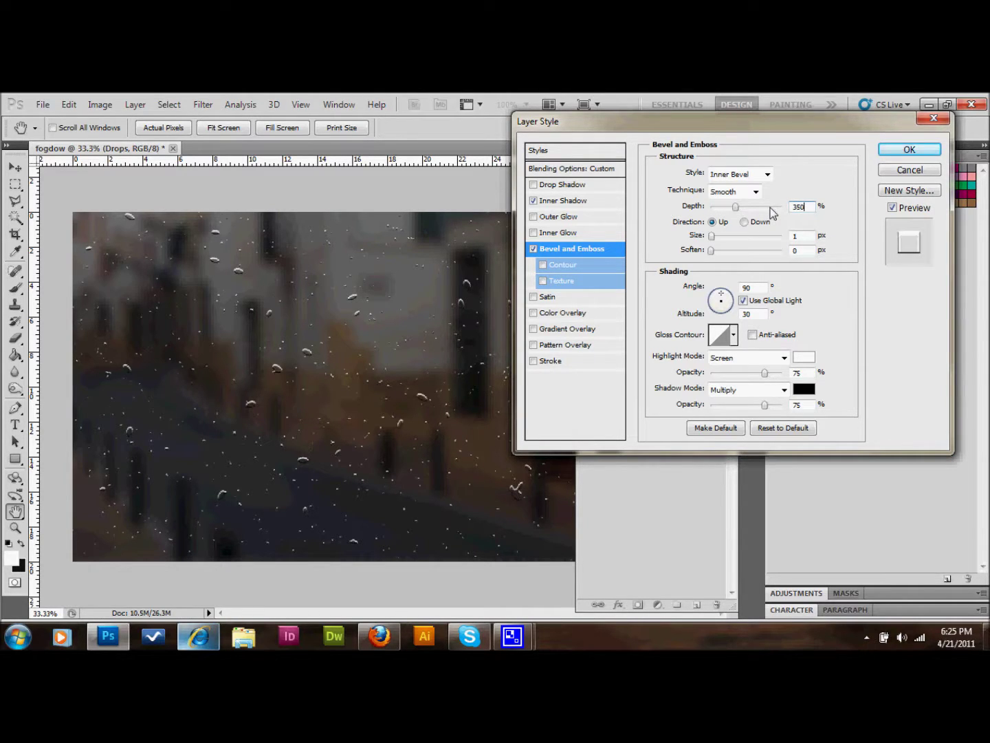
click(745, 222)
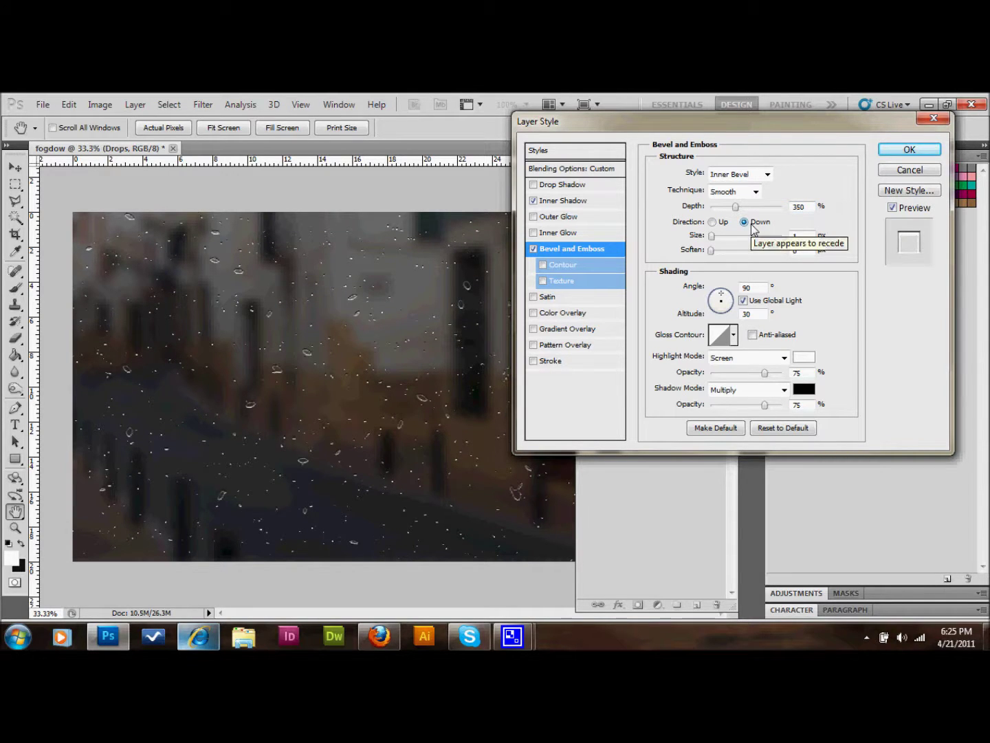
double_click(793, 235)
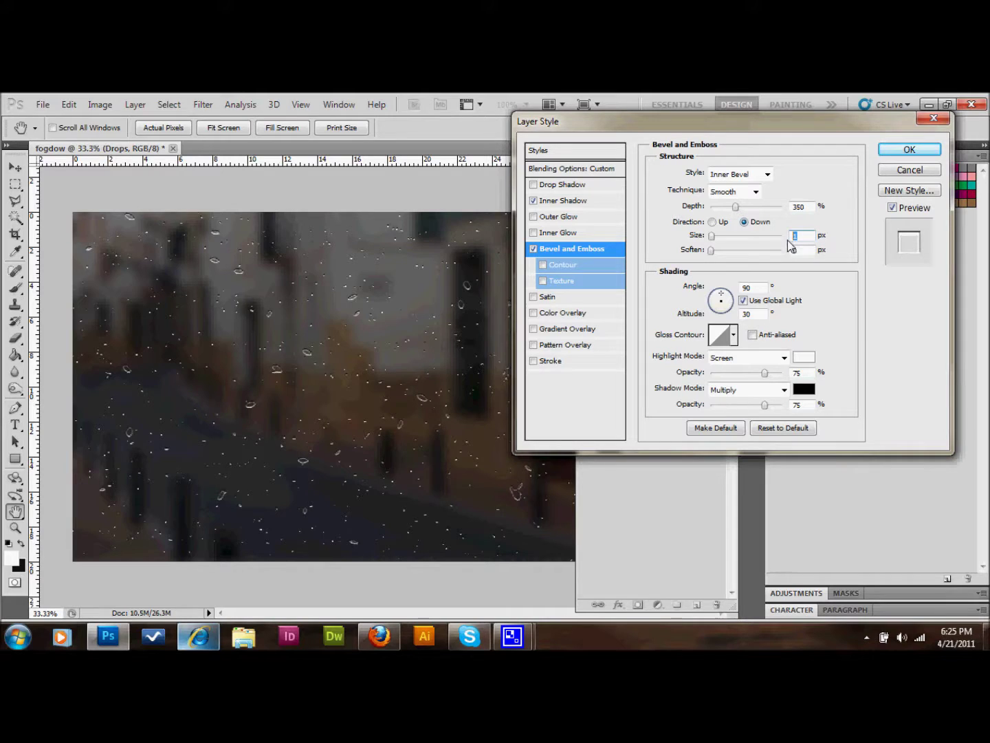
text(7)
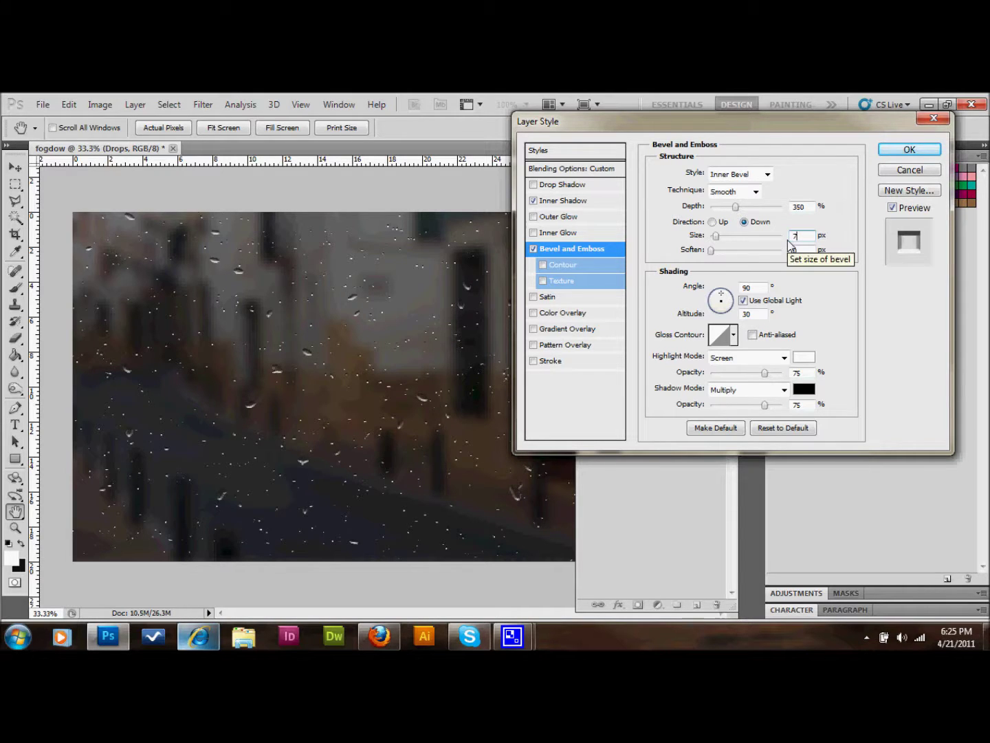
key(Tab)
text(5)
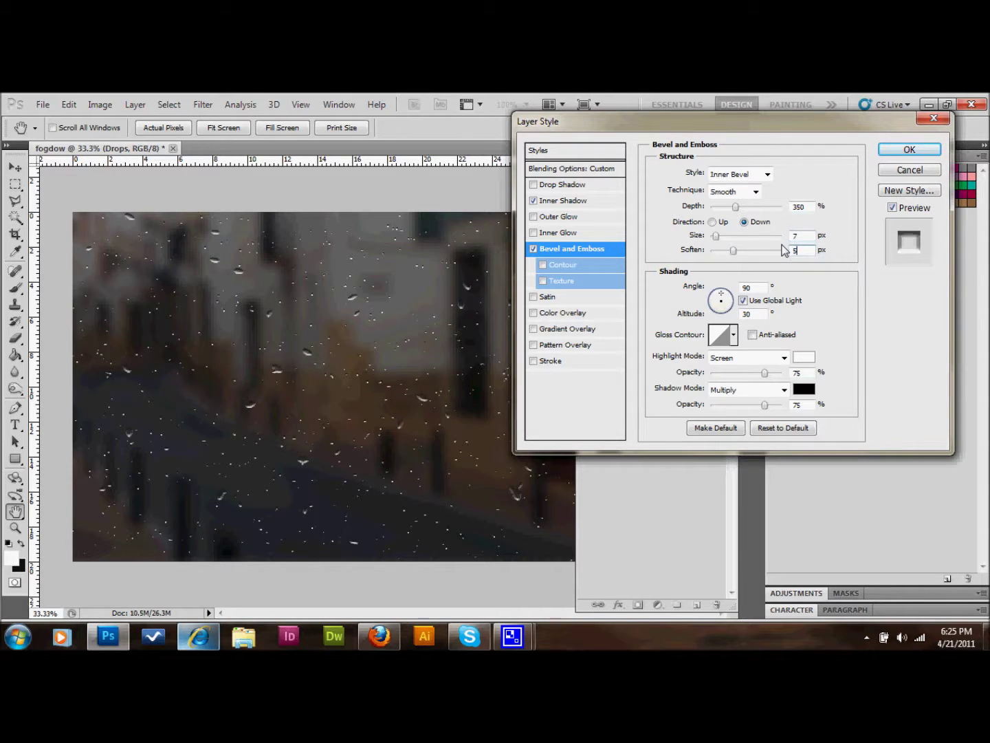
Set the bevel's shading to a 54° angle and 42° altitude, using the fourth gloss contour preset.
click(740, 287)
text(54)
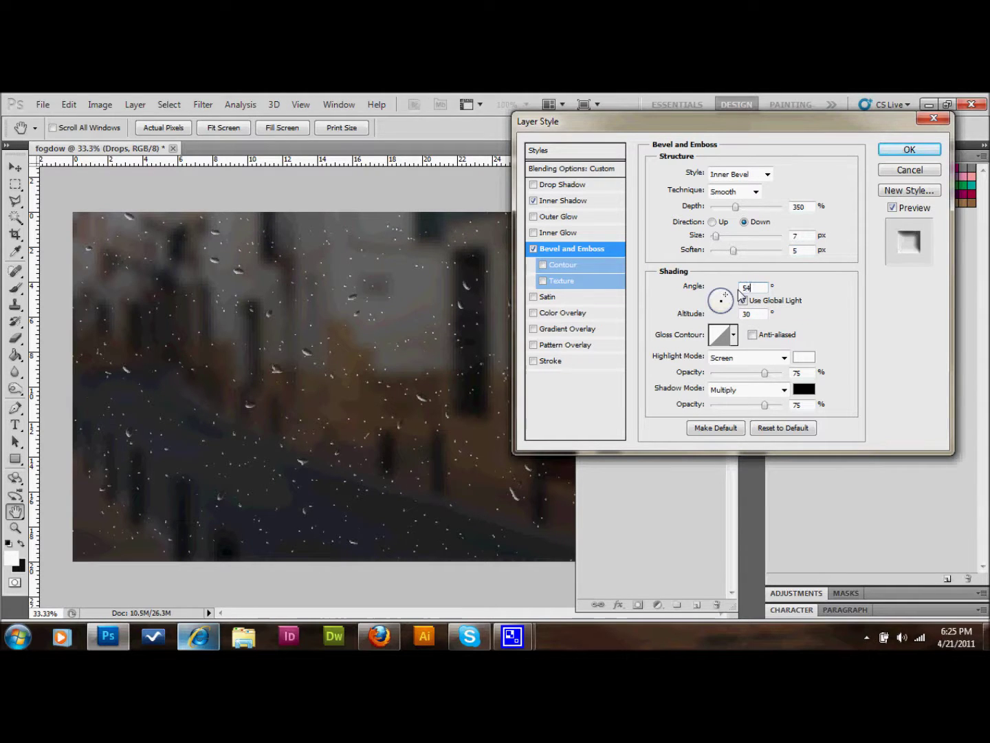
click(748, 316)
double_click(747, 316)
text(42)
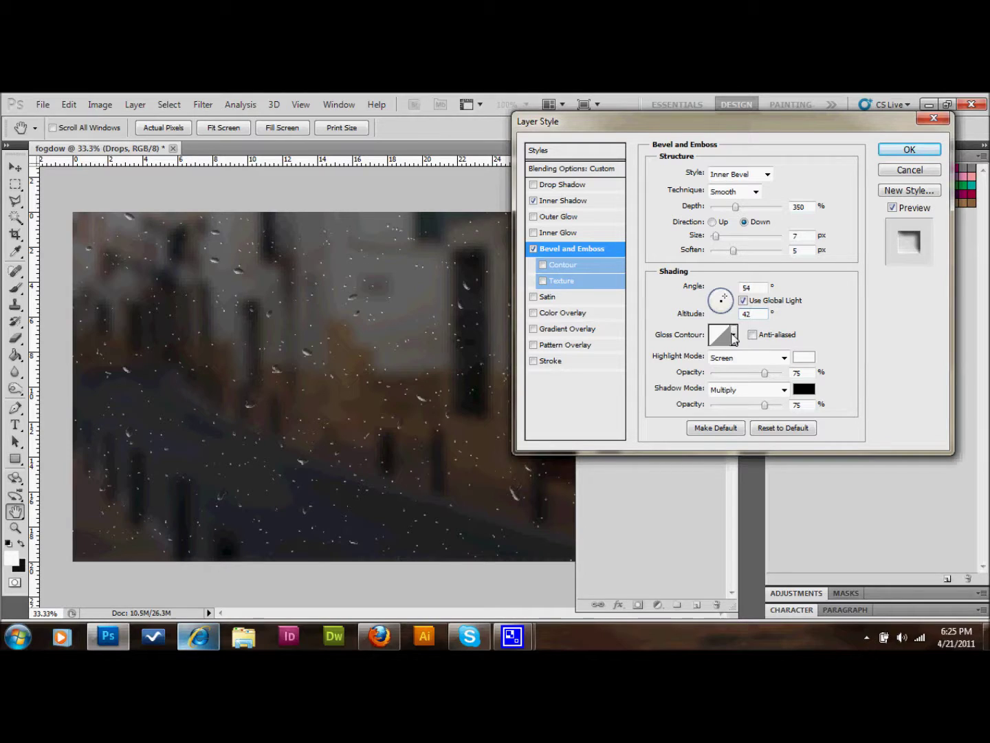
click(733, 335)
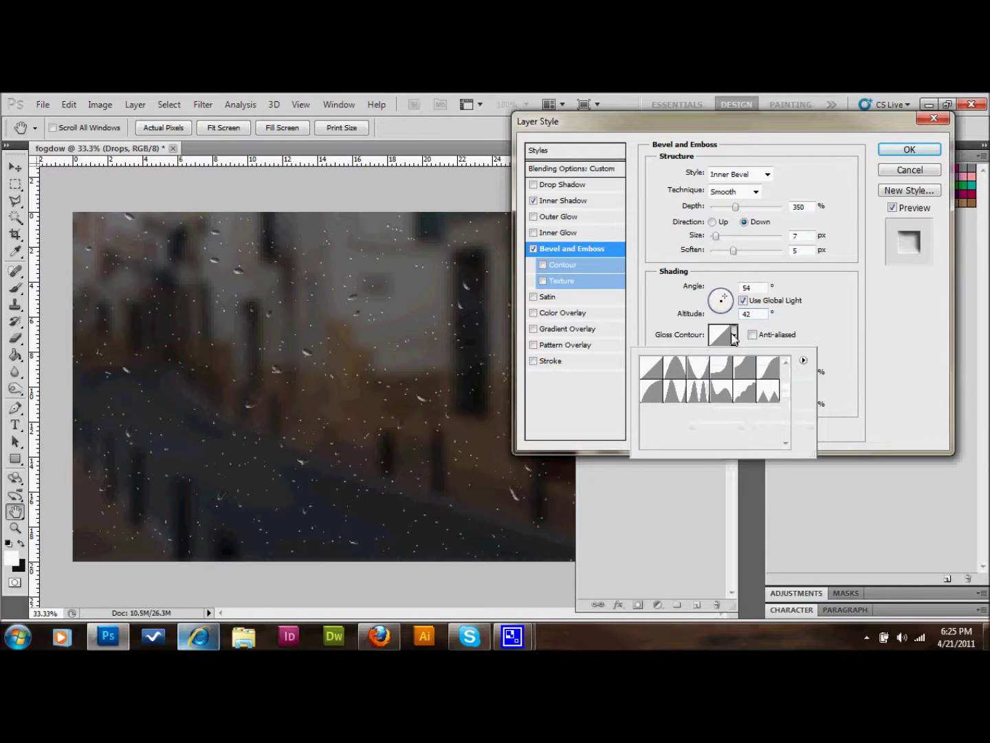
click(722, 369)
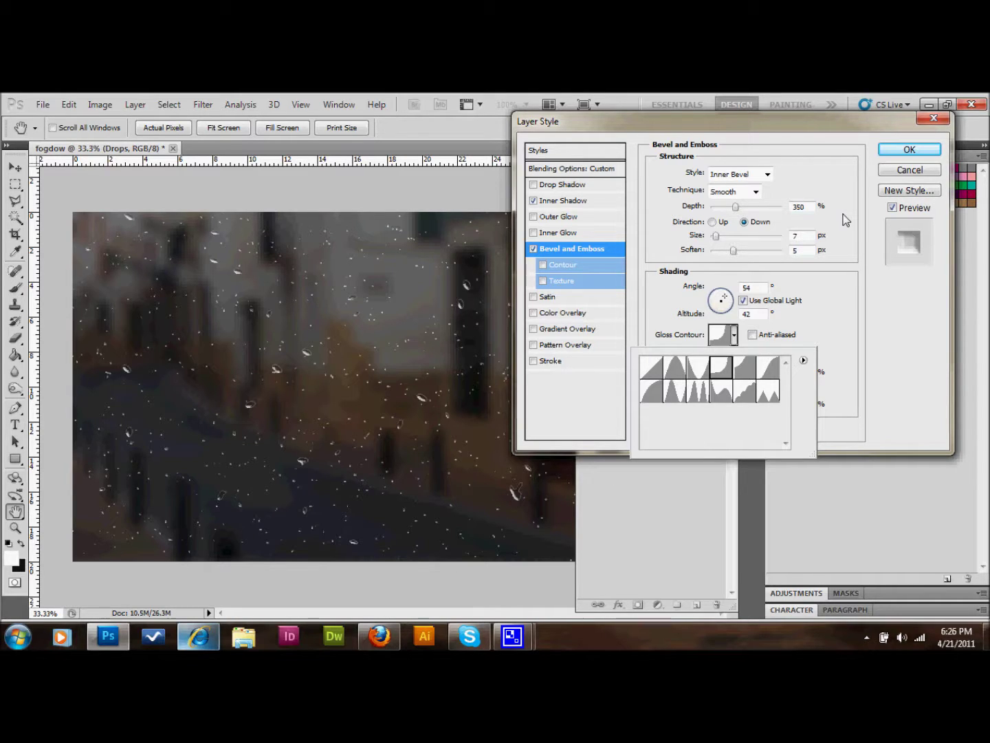
click(883, 411)
Set the bevel's highlight to Color Dodge at 80% opacity and its shadow opacity to 50%.
click(800, 374)
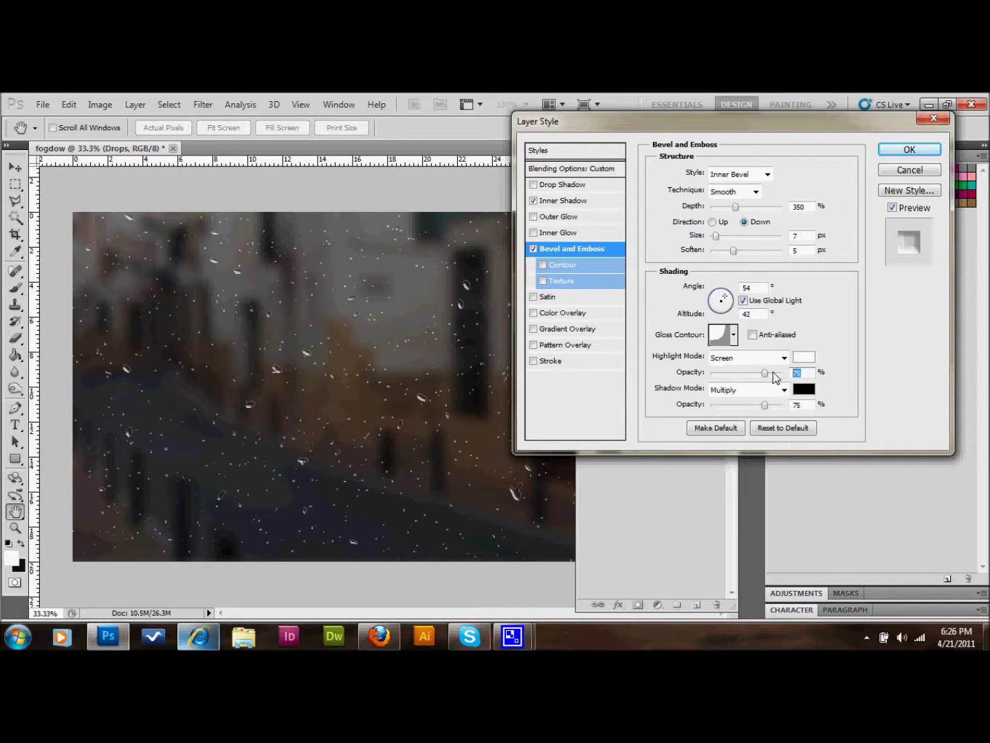
text(80)
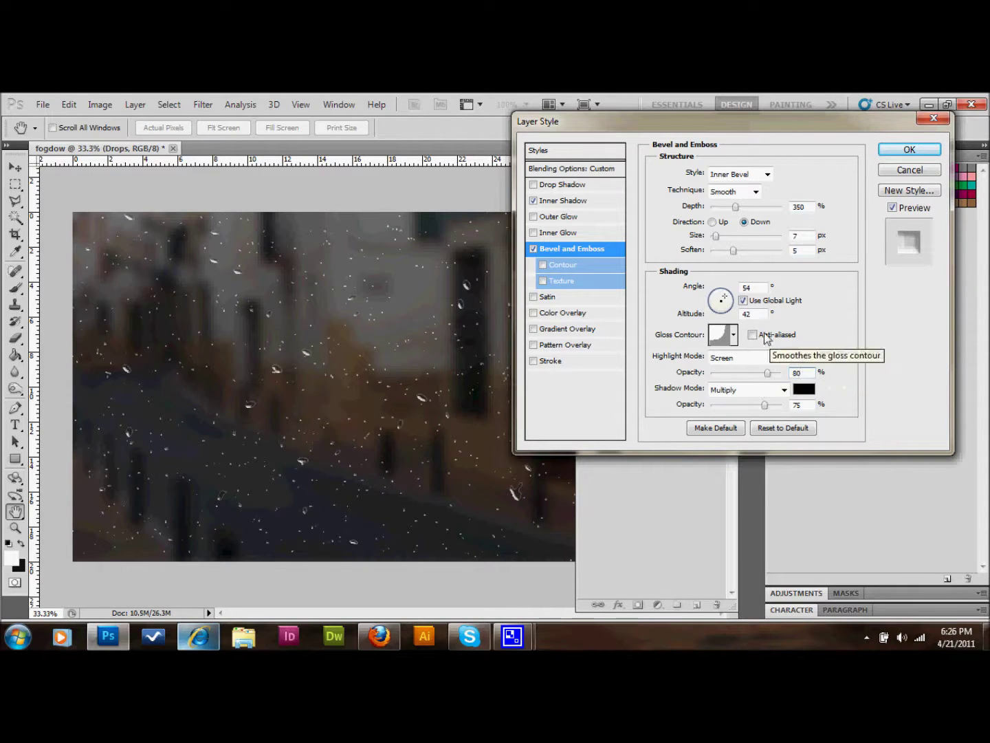
click(775, 358)
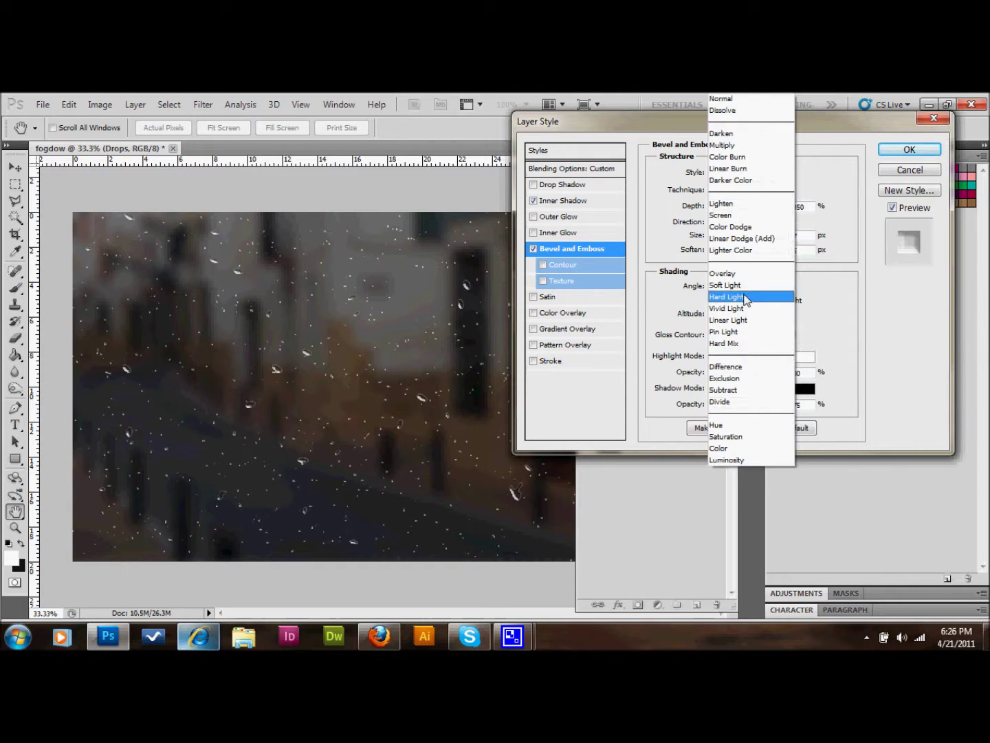
click(742, 226)
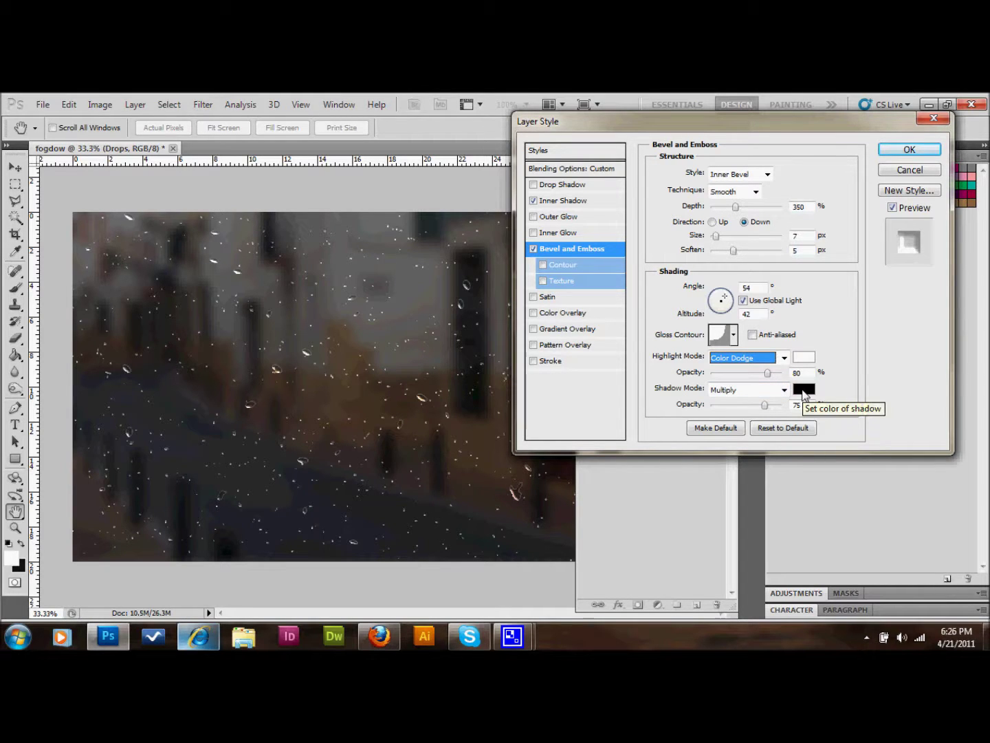
click(784, 408)
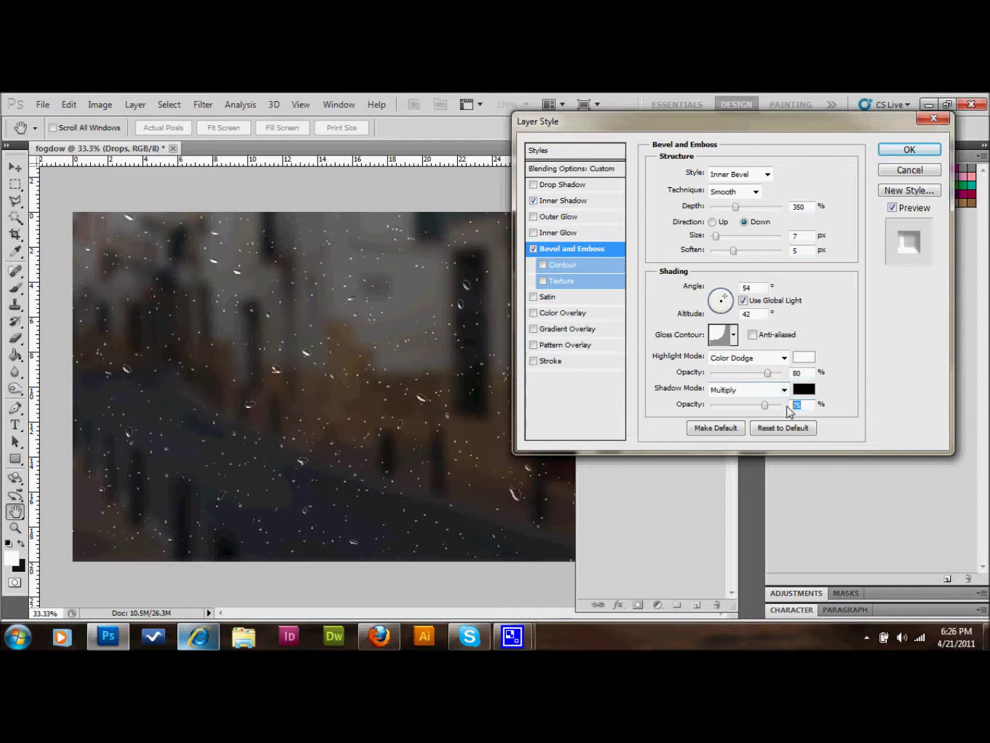
text(50)
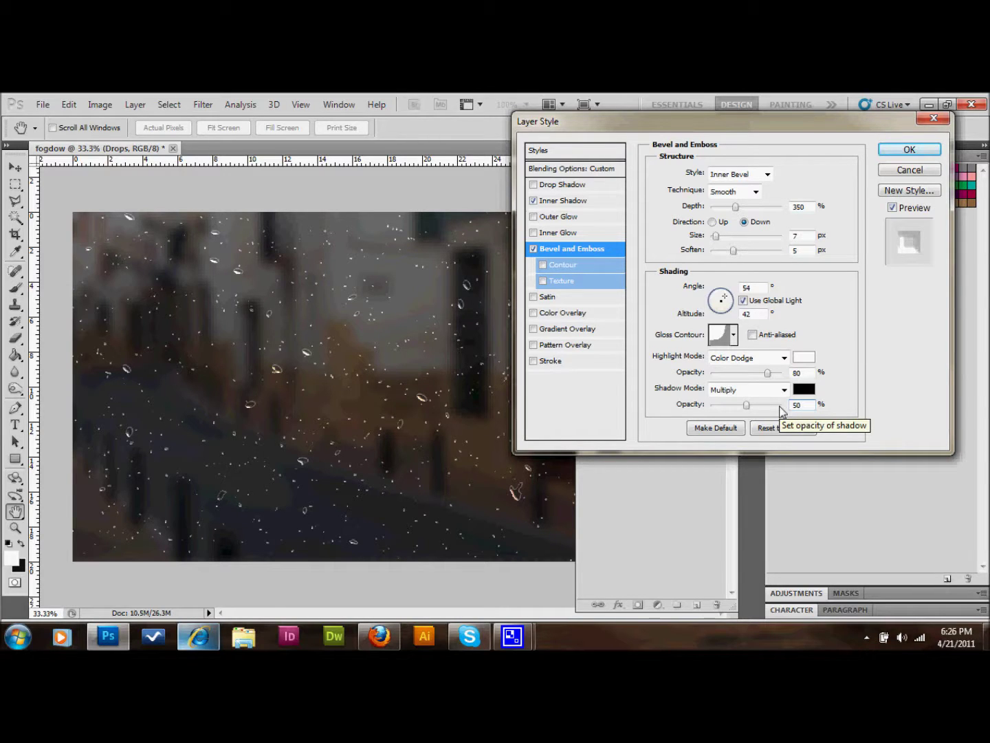
Add an Inner Glow to the Drops layer using the Darken blend mode at 40% opacity.
click(561, 235)
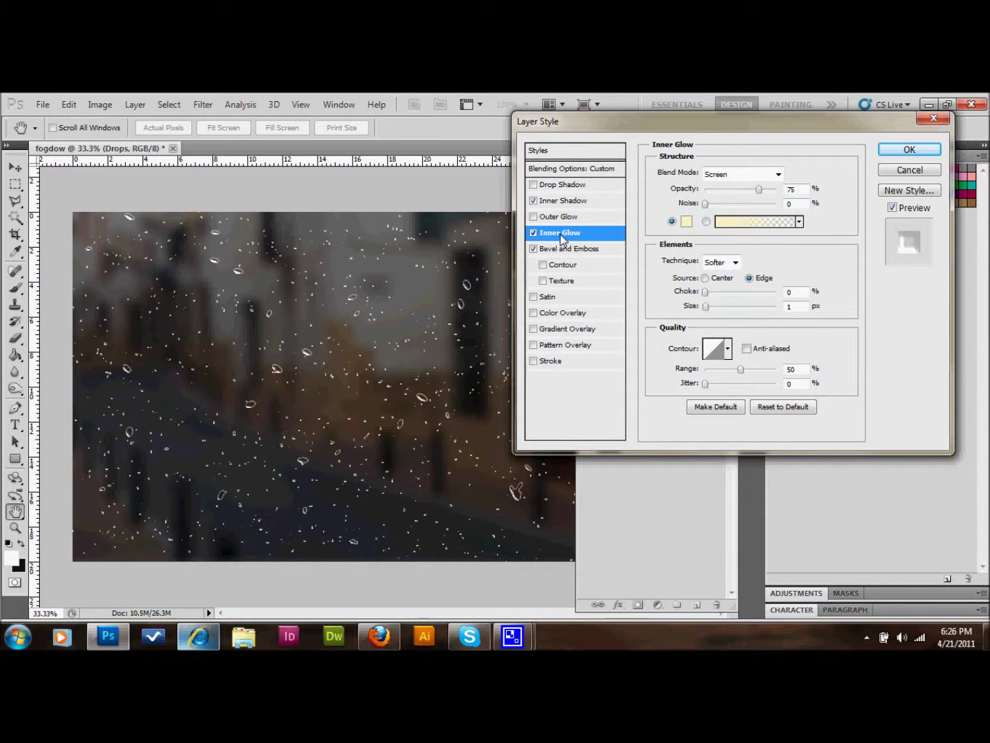
click(728, 175)
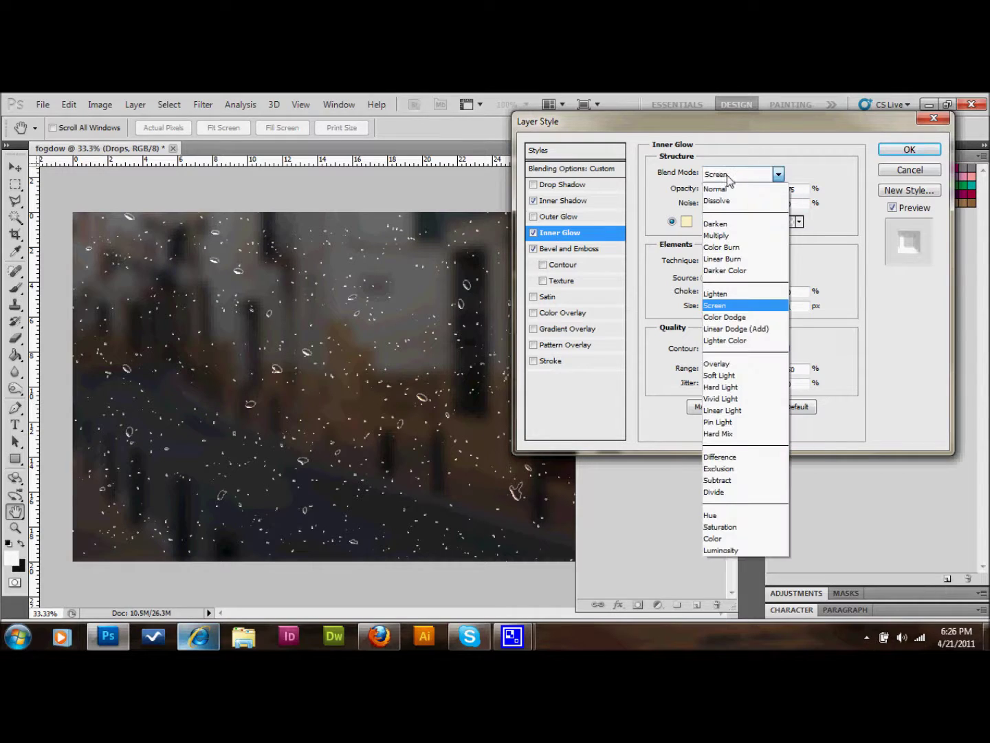
click(722, 225)
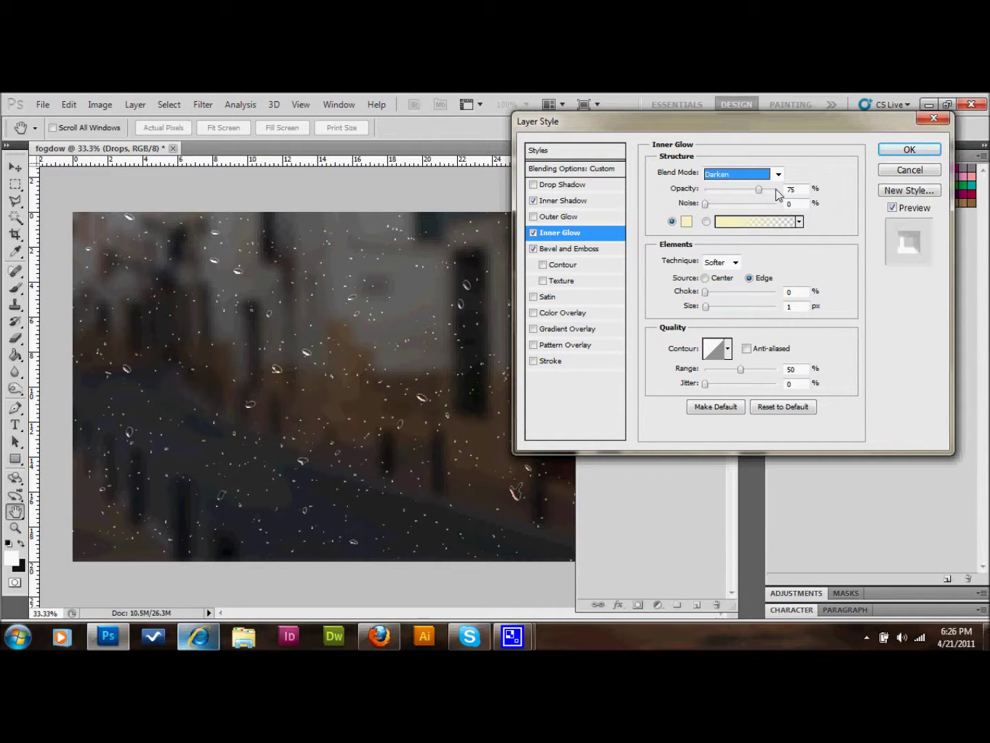
double_click(791, 190)
text(40)
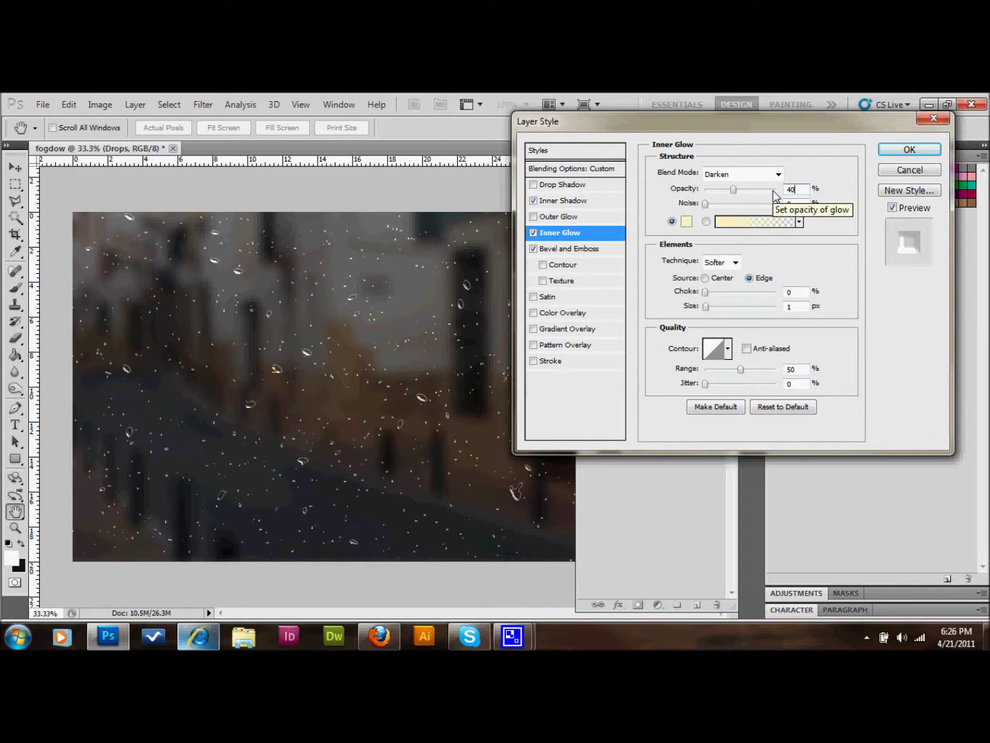
Set the inner glow's color to near-black #010101 and its size to 25 px.
click(686, 223)
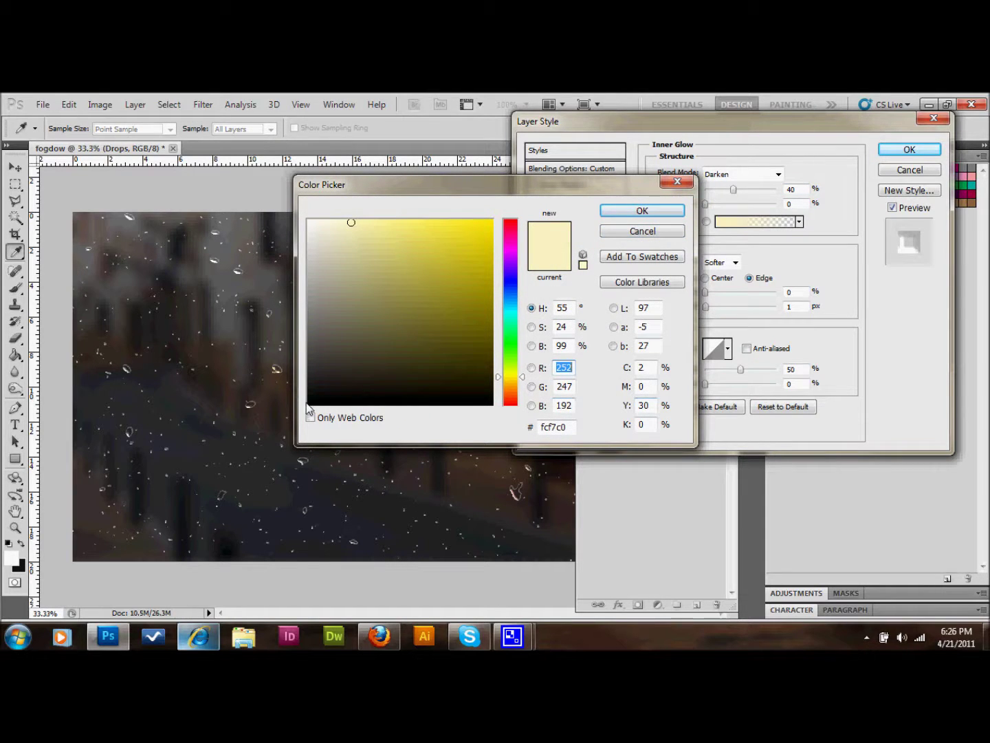
click(309, 405)
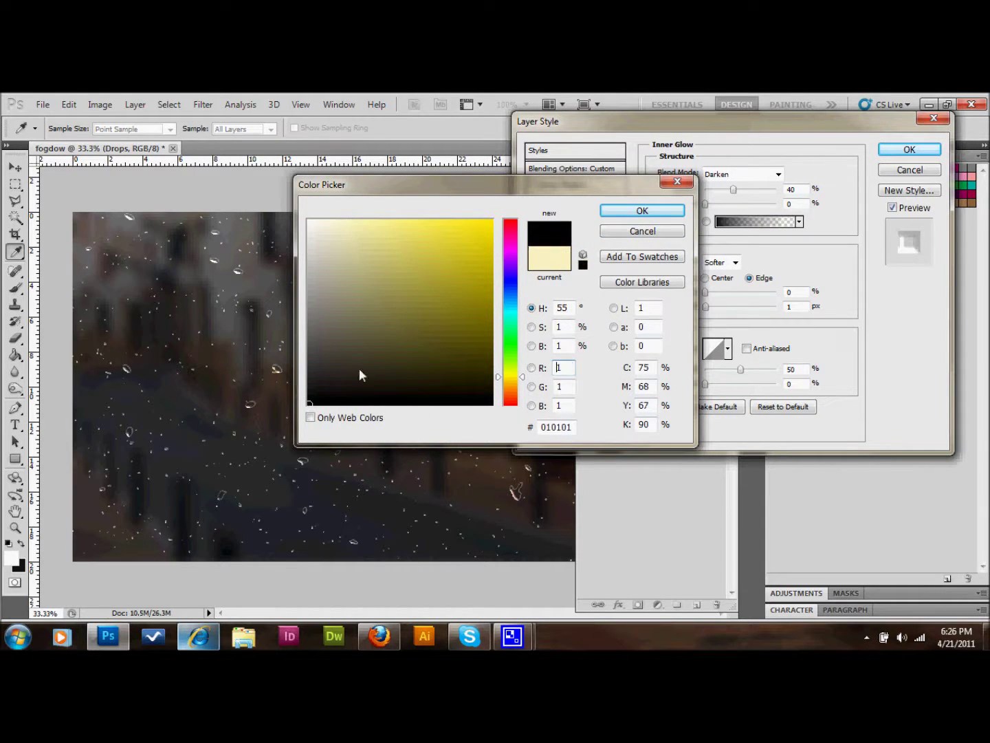
click(642, 210)
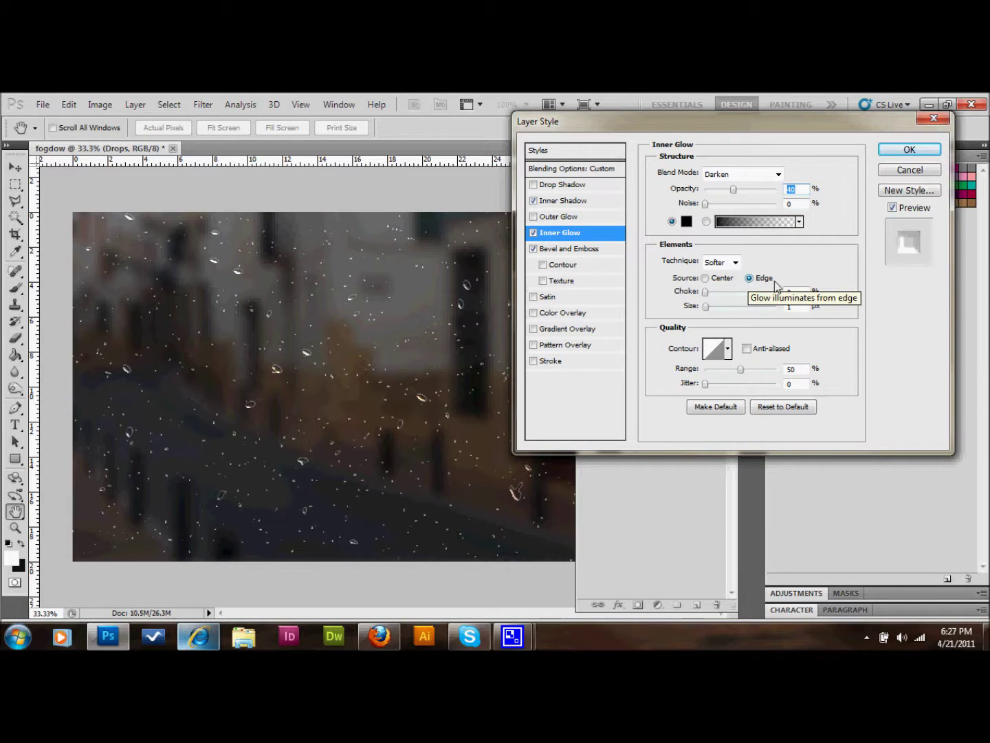
click(791, 307)
text(25)
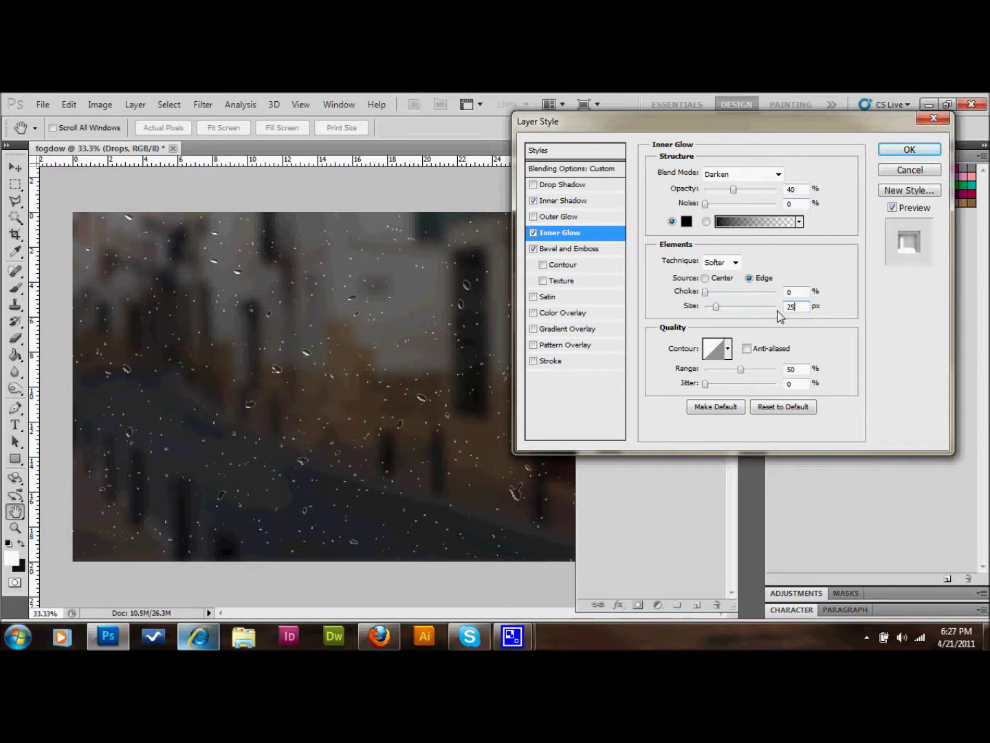
Add a Color Overlay to the Drops layer and set its color to #907f72.
click(534, 313)
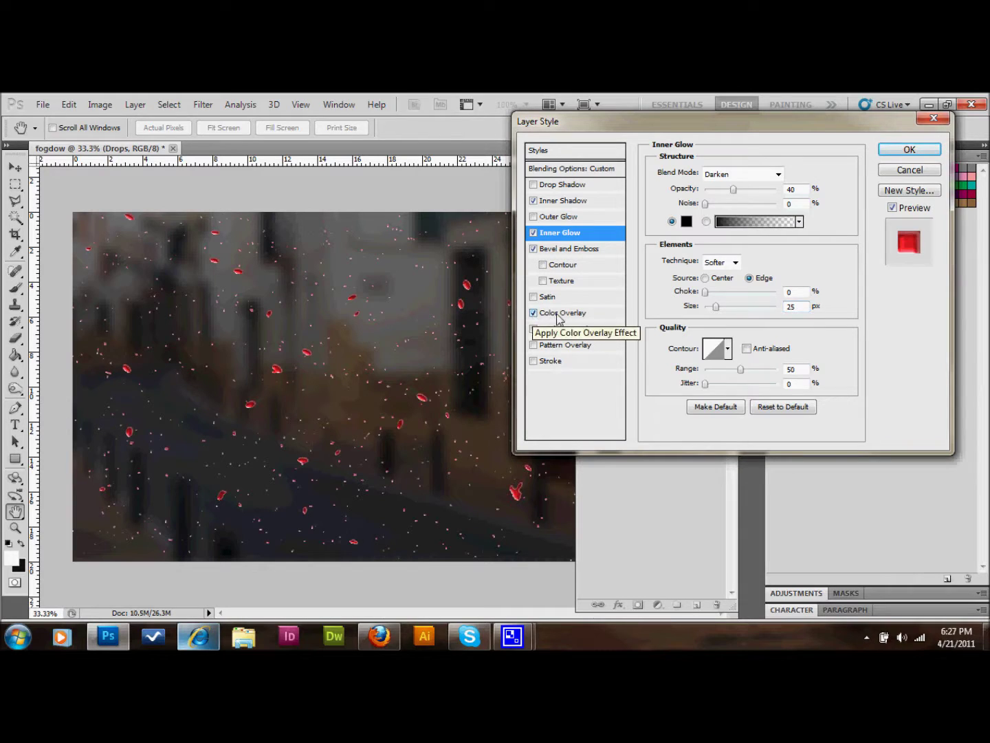
click(550, 314)
click(796, 176)
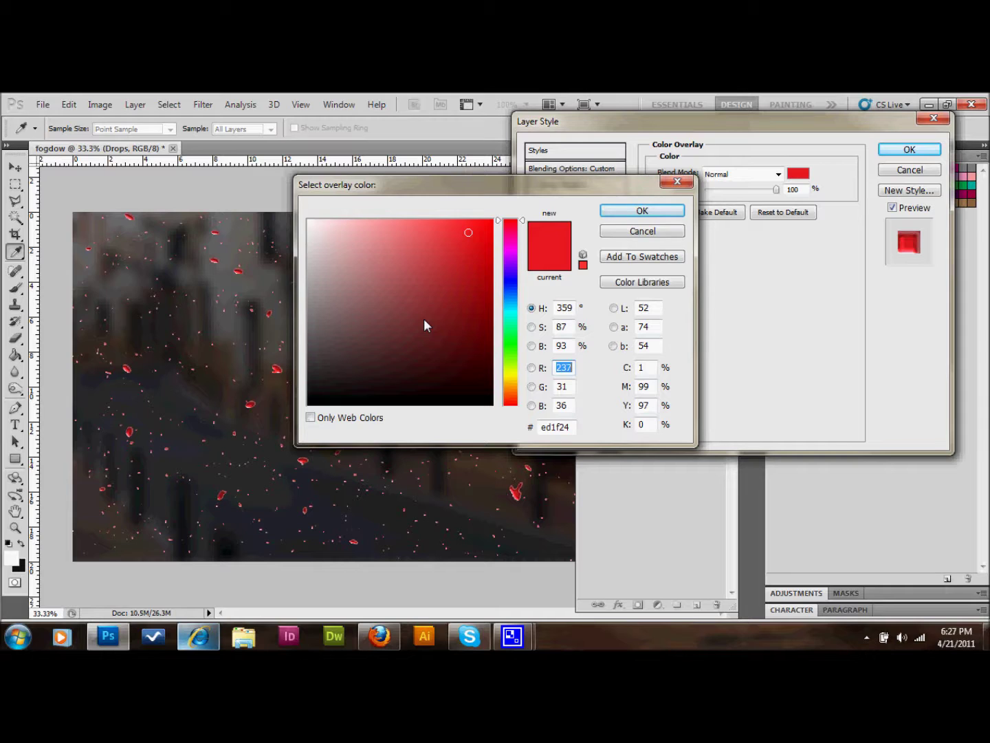
double_click(568, 427)
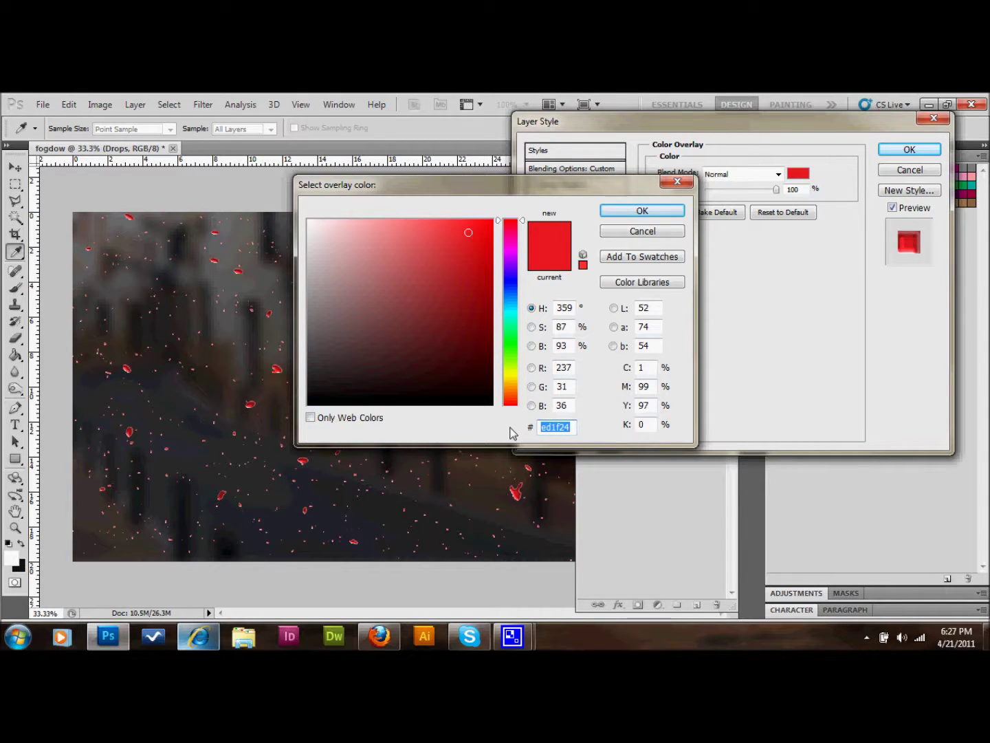
text(907)
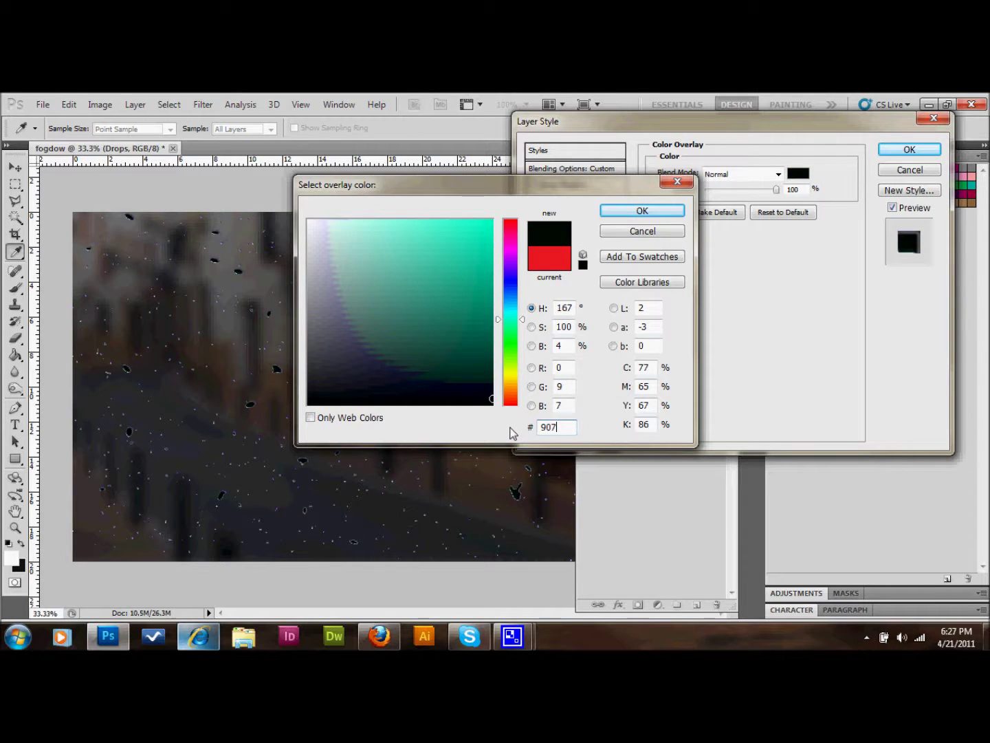
text(f)
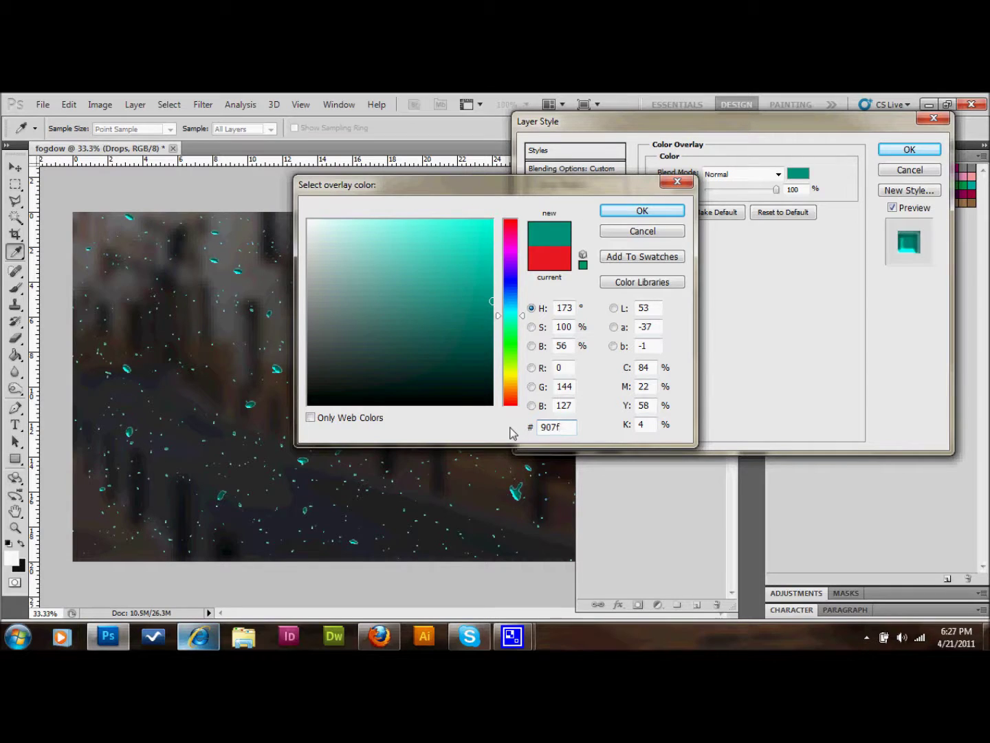
text(72)
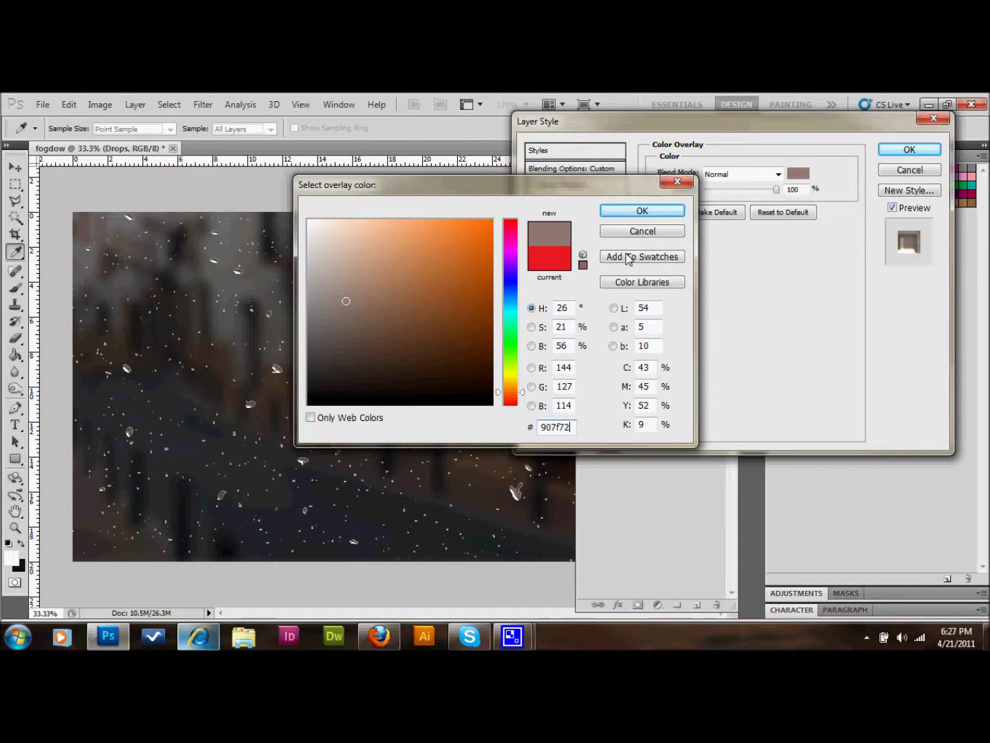
click(636, 212)
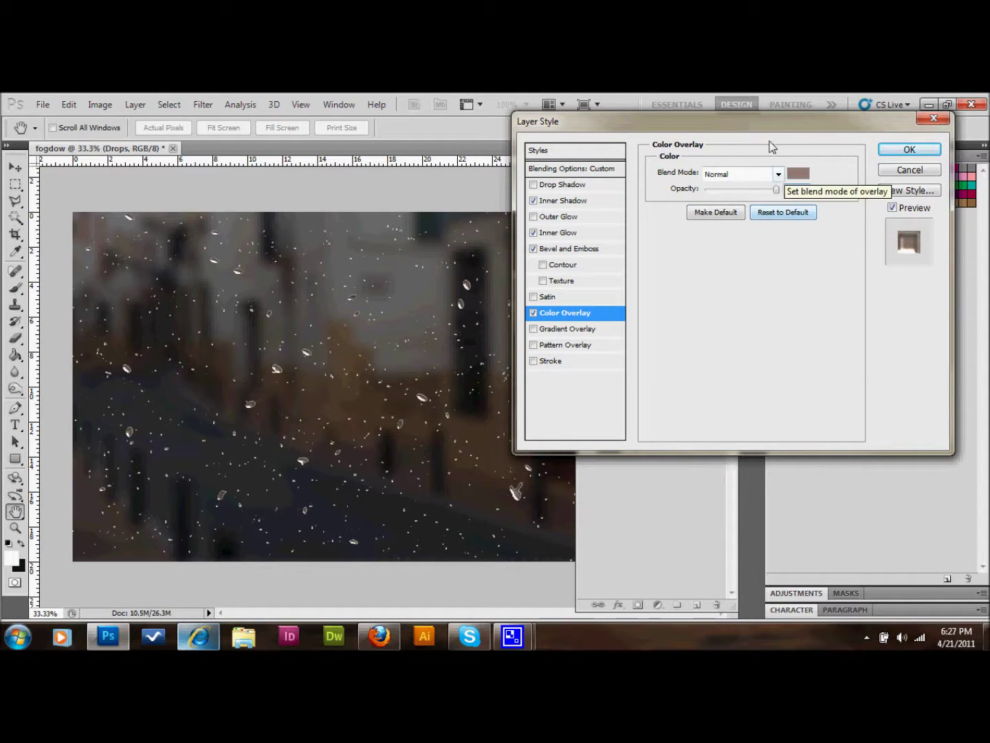
Set the color overlay's blend mode to Color Dodge and its opacity to 45%.
click(757, 176)
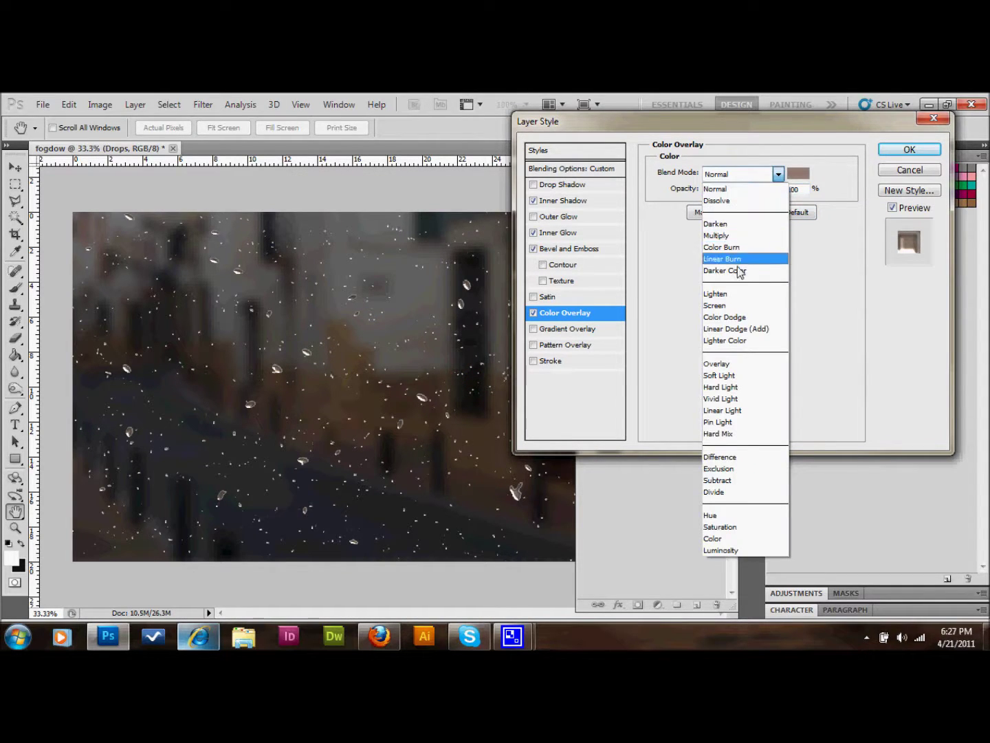
click(732, 319)
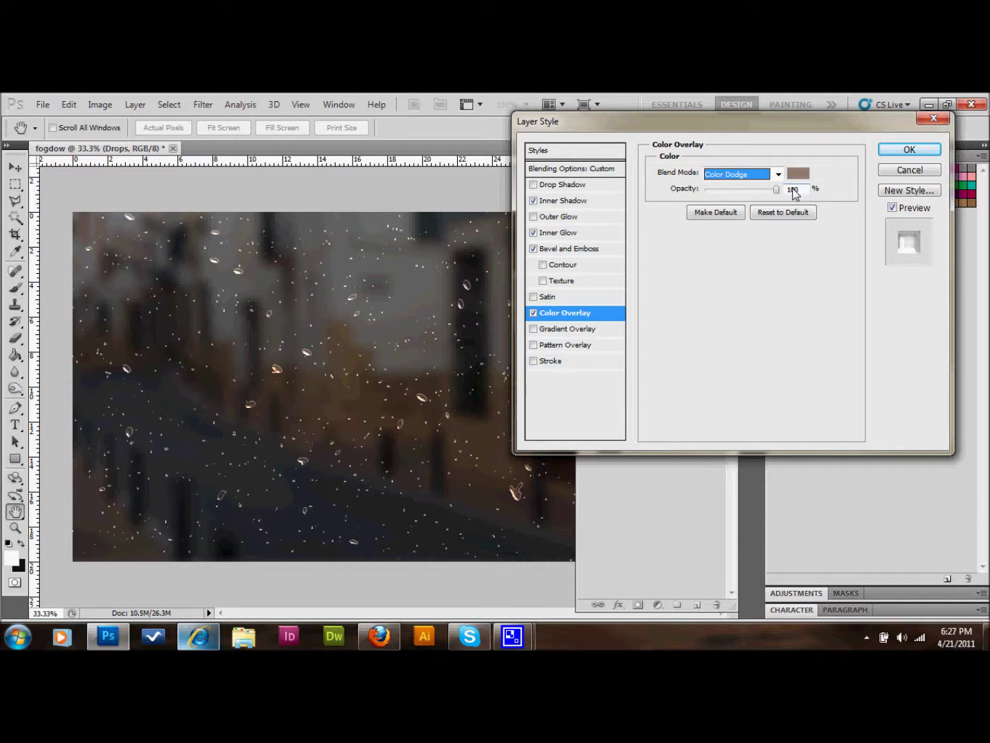
click(775, 190)
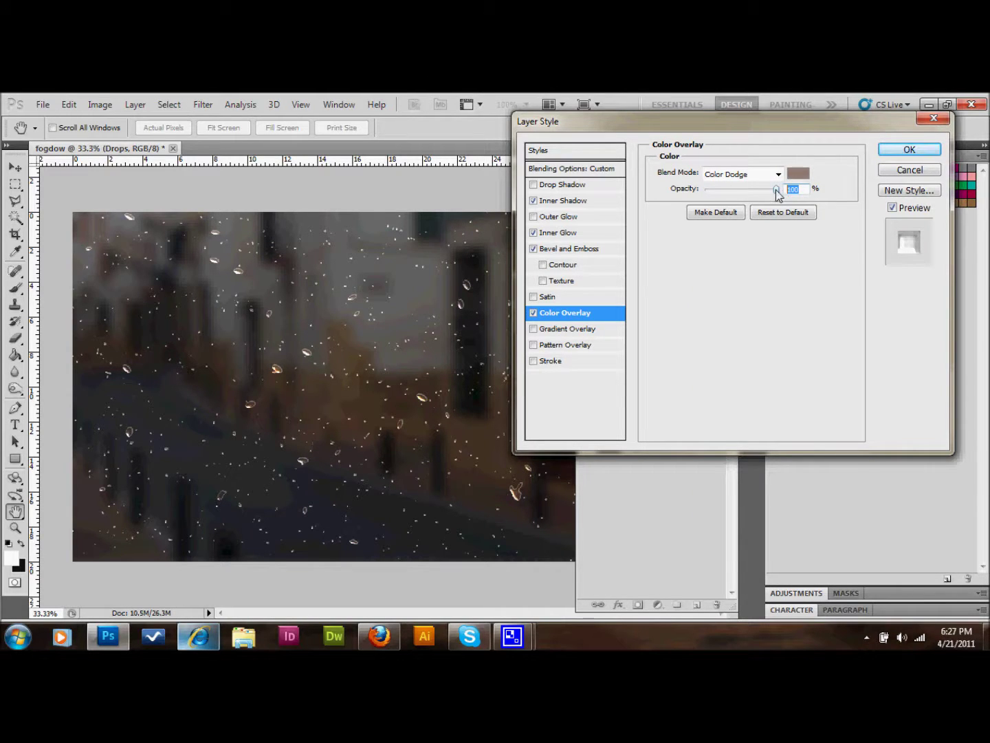
text(45)
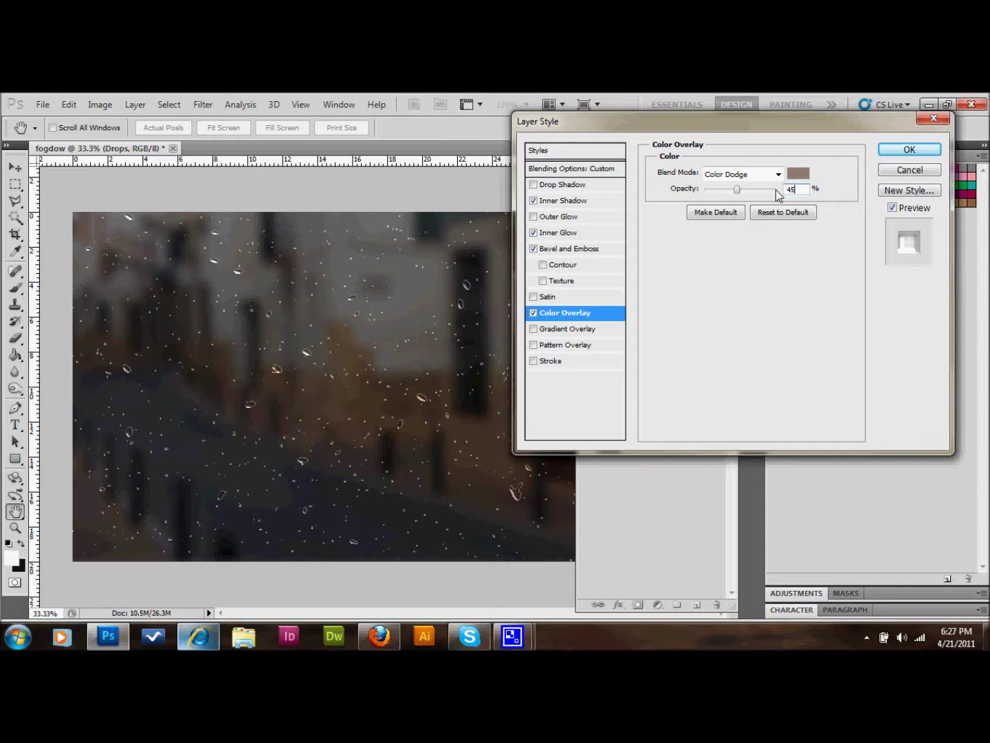
Add a Drop Shadow to the Drops layer with 20% opacity and a 90° angle.
click(535, 185)
click(552, 185)
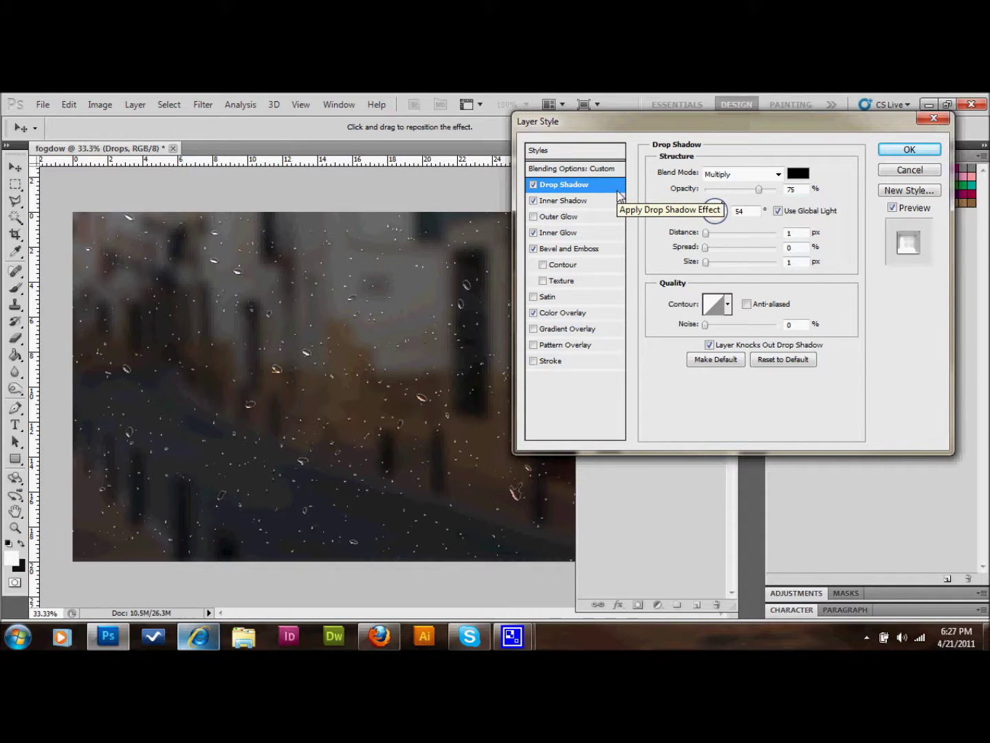
double_click(792, 190)
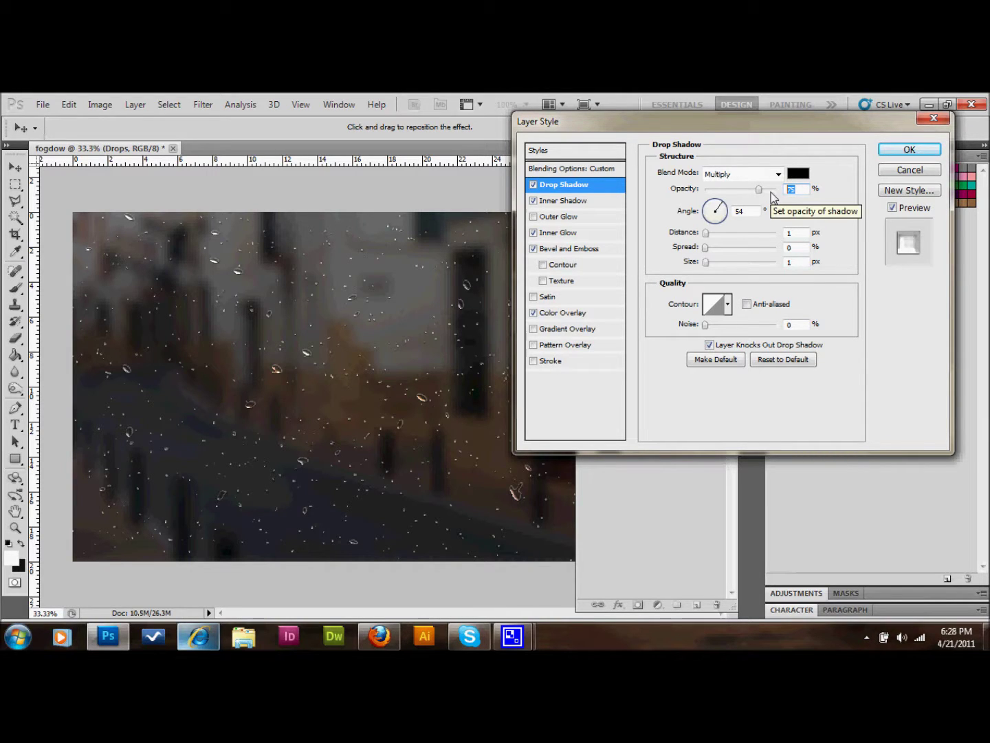
text(20)
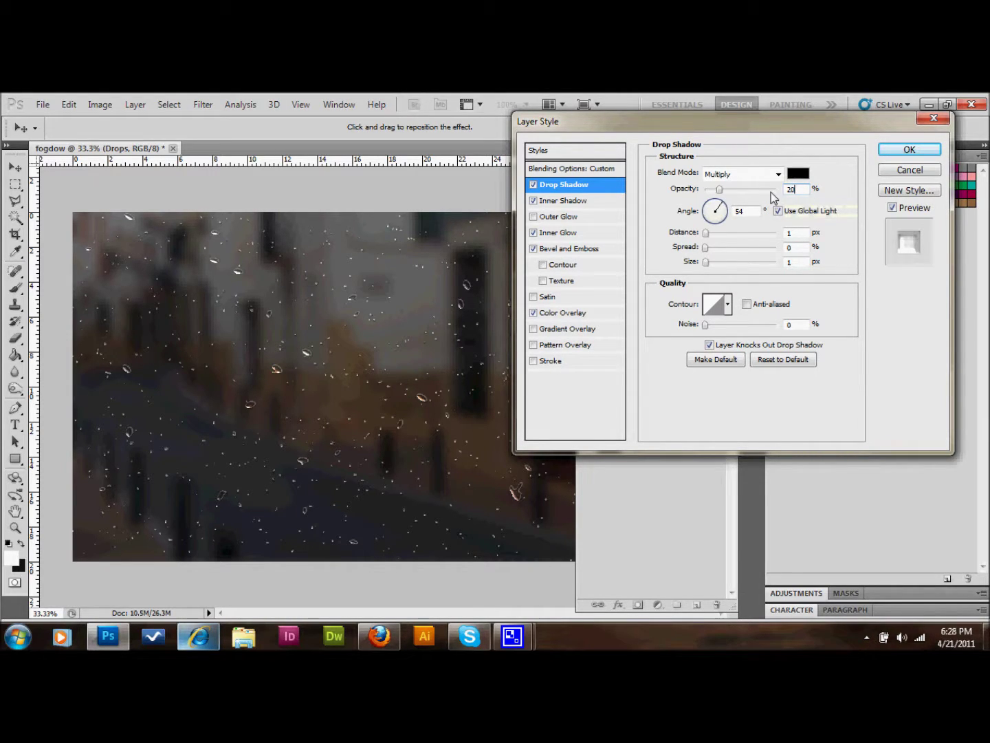
key(Tab)
text(90)
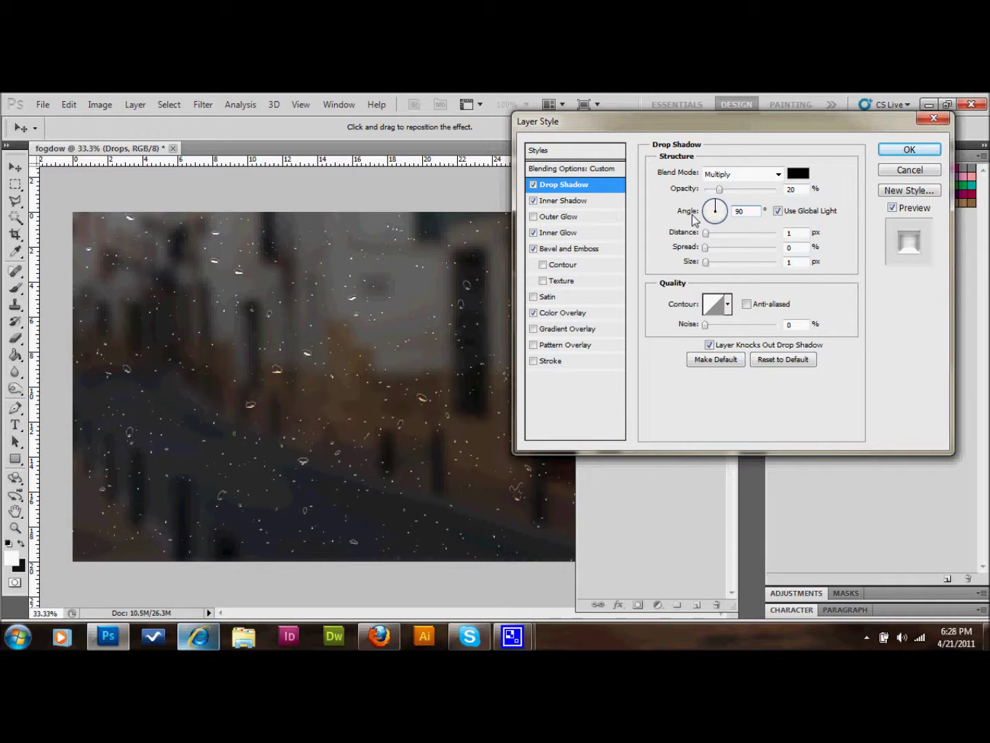
Set the drop shadow's distance to 9 px, spread to 5% and size to 10 px, and apply the layer style.
double_click(791, 234)
text(9)
double_click(786, 247)
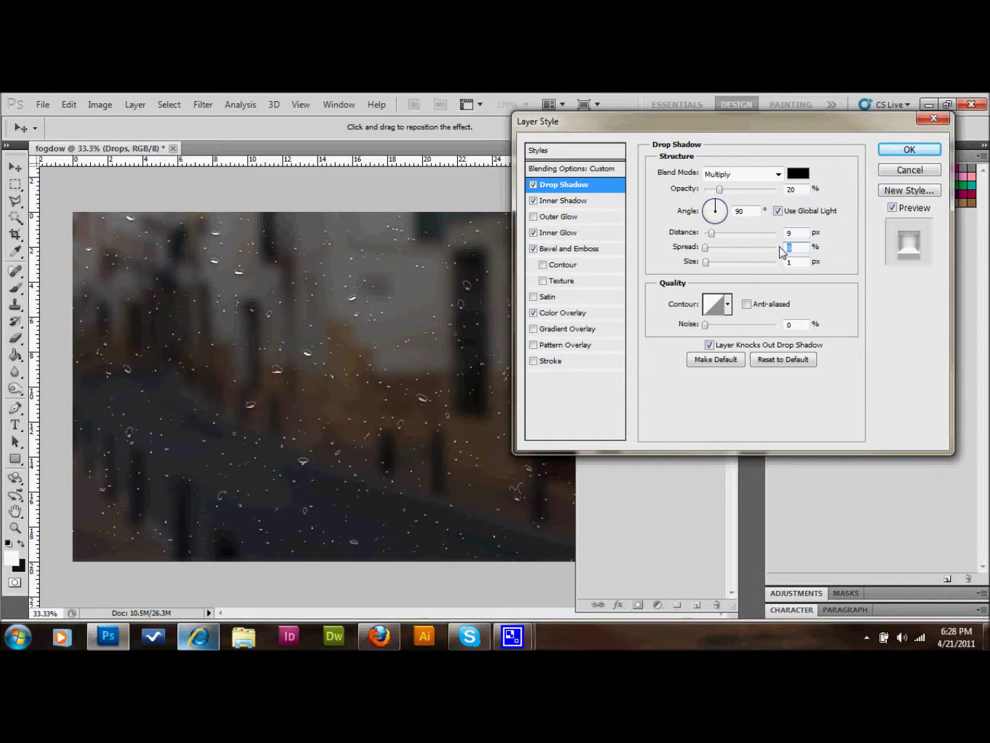
text(5)
double_click(791, 262)
text(10)
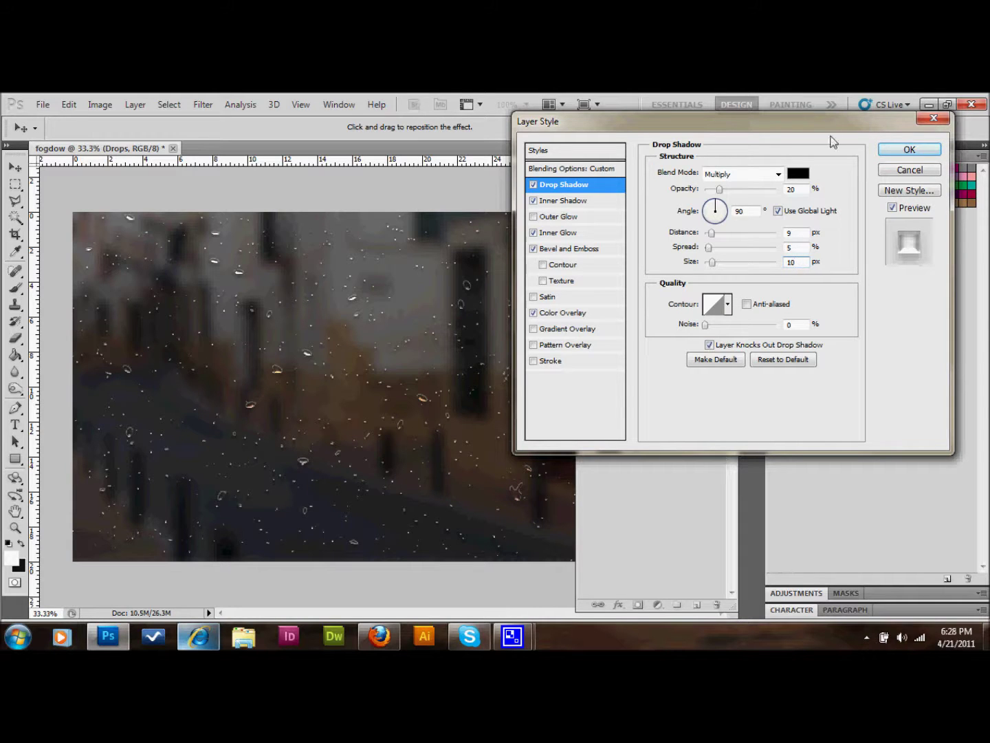
click(922, 151)
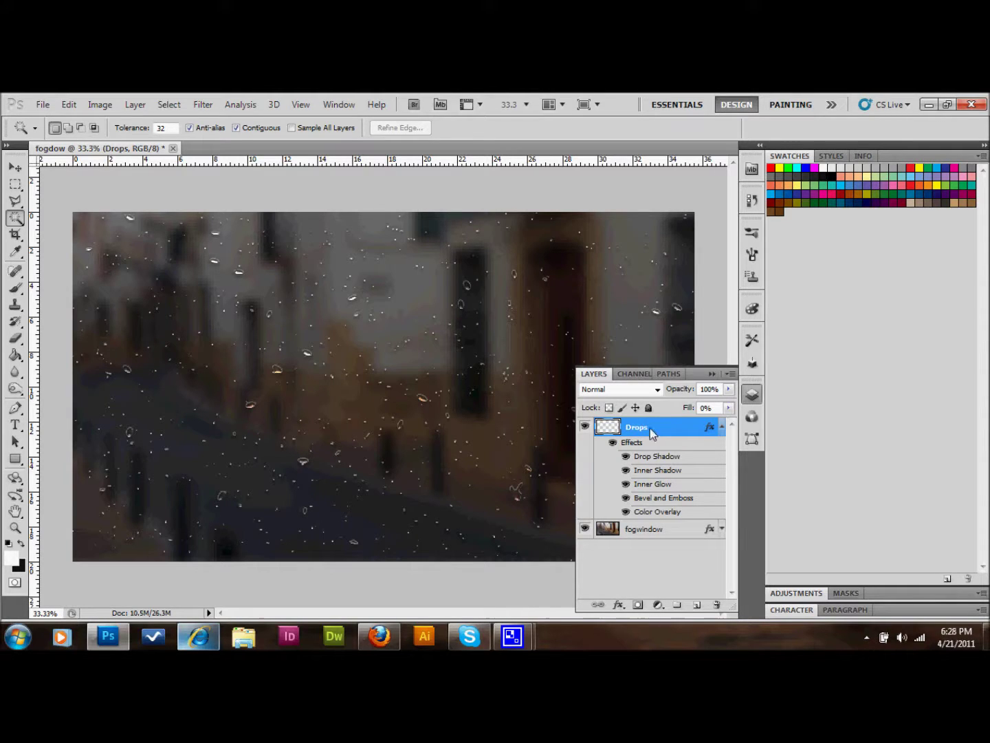
click(646, 530)
click(202, 105)
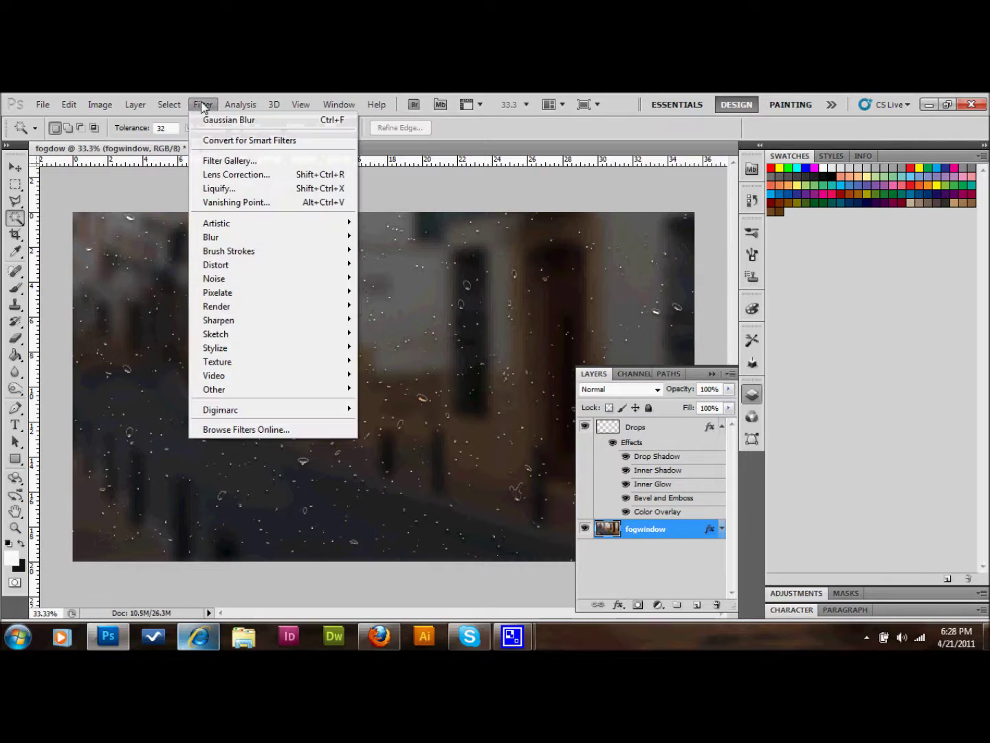
mouse_move(234, 281)
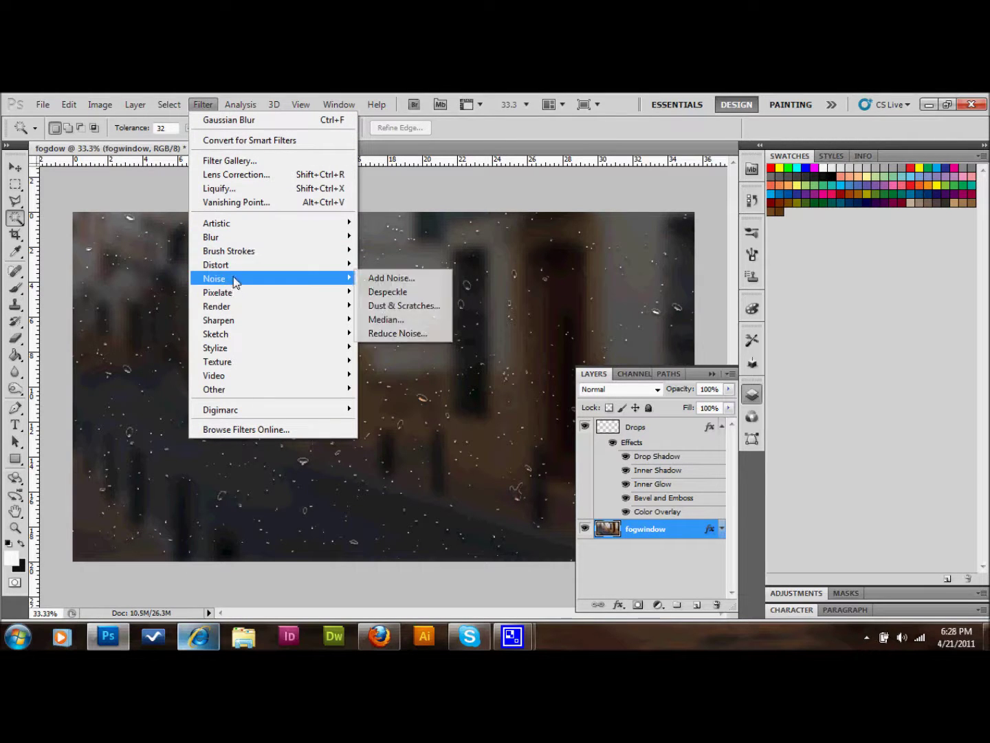
mouse_move(252, 239)
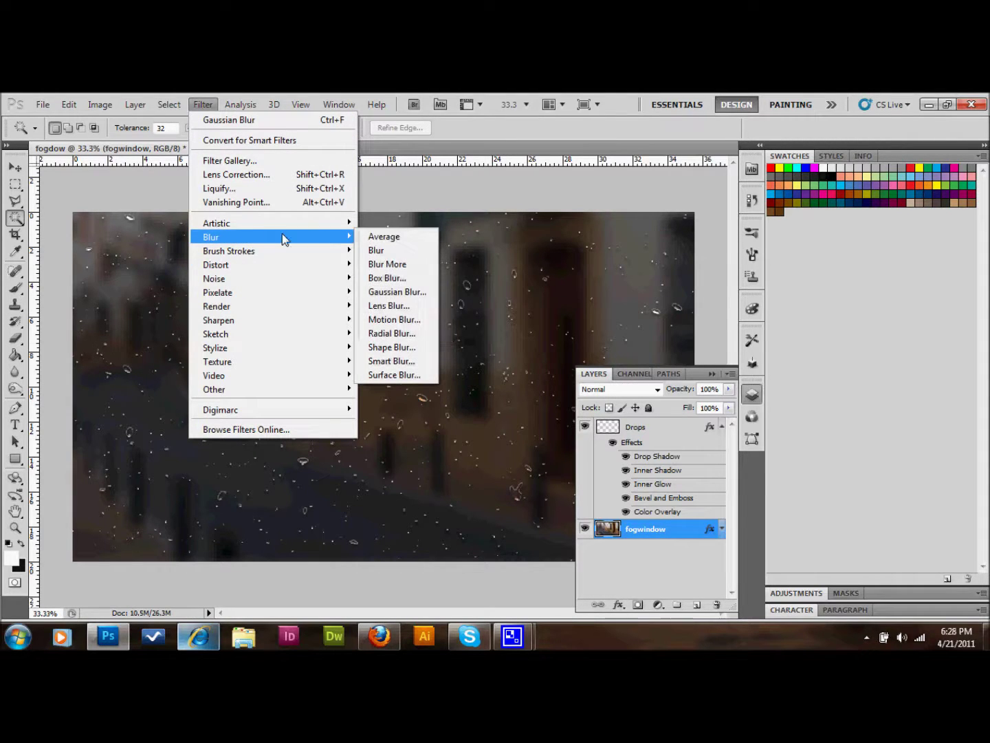
click(392, 294)
text(5)
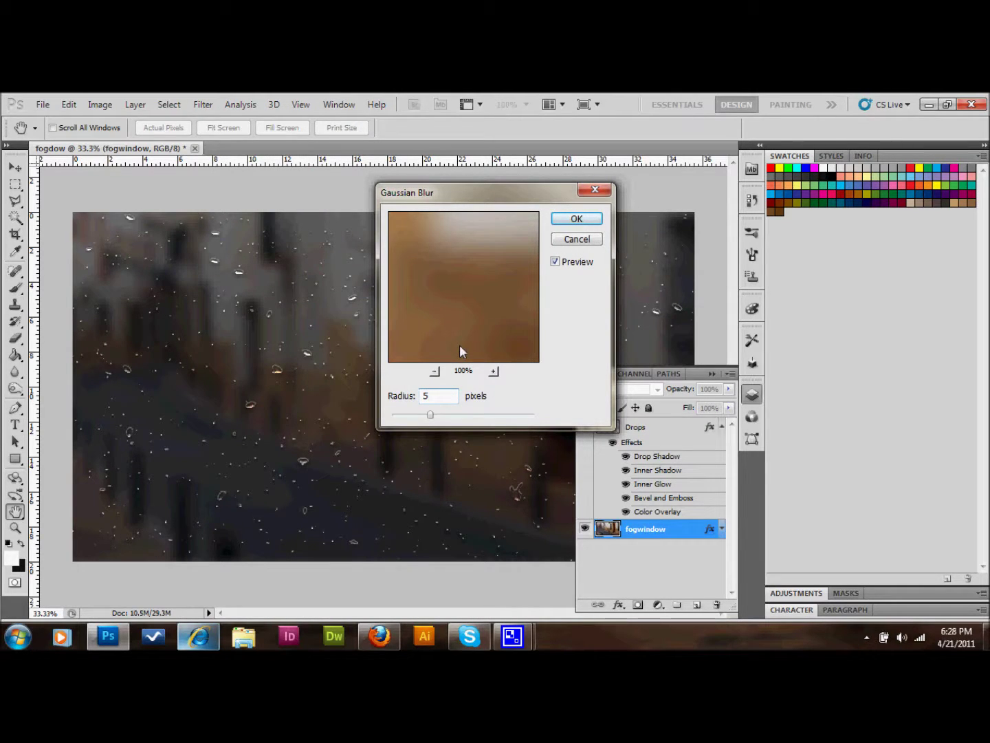
click(576, 242)
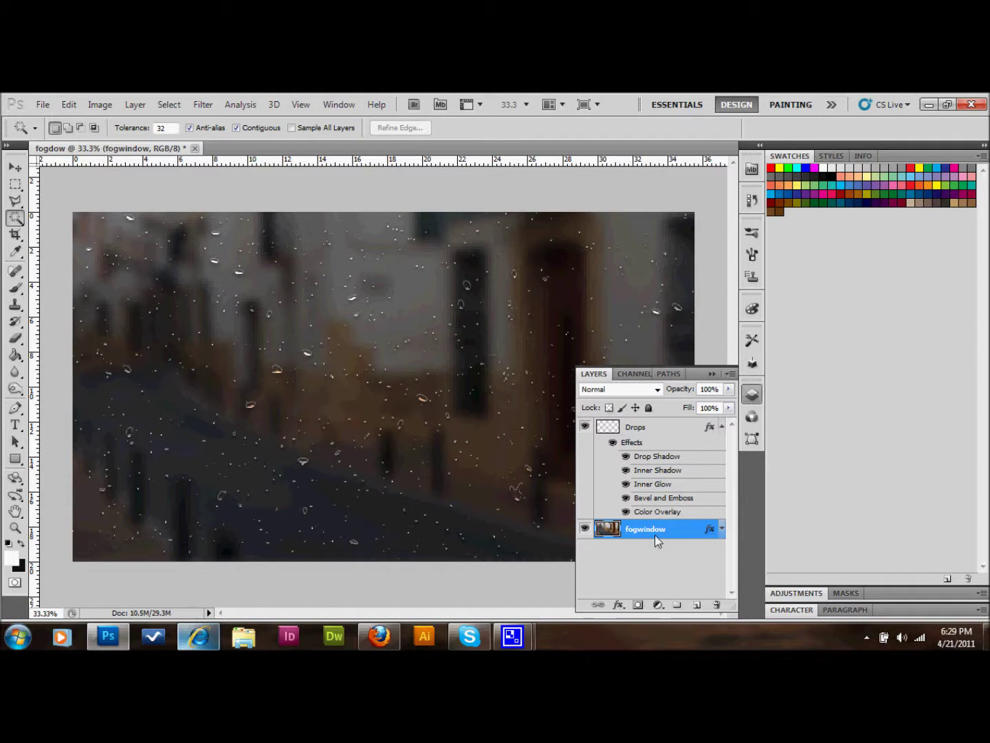
Duplicate the fogwindow layer and hide the original.
double_click(679, 529)
drag(679, 538, 697, 605)
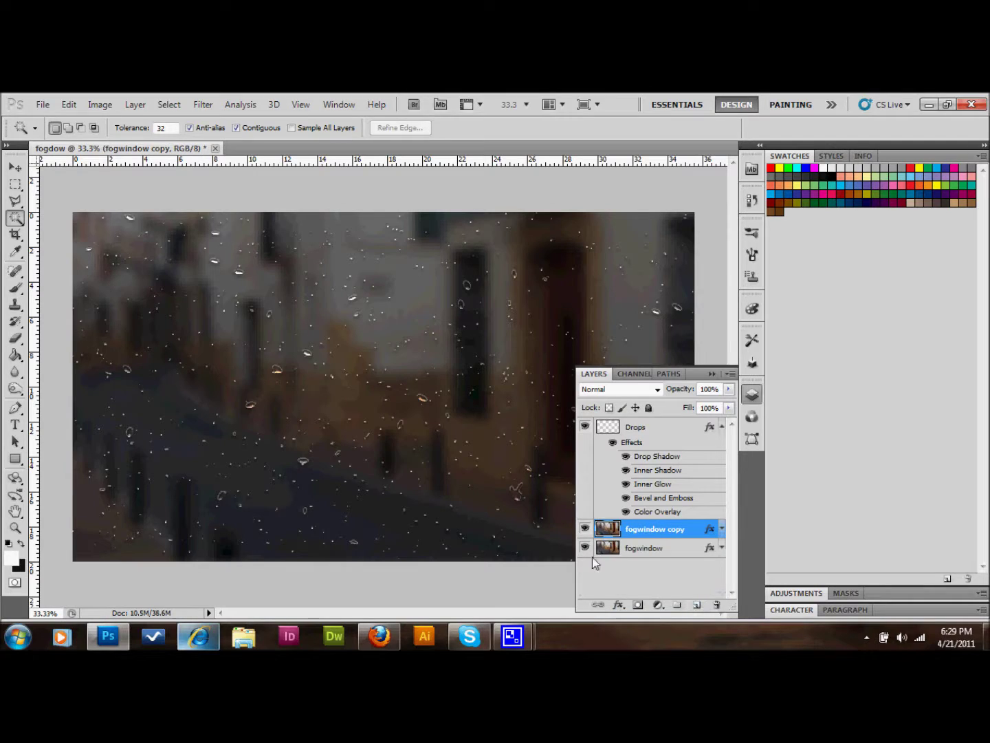
click(584, 548)
Apply a Gaussian Blur with a 5-pixel radius to the duplicated fogwindow layer.
click(201, 105)
mouse_move(234, 247)
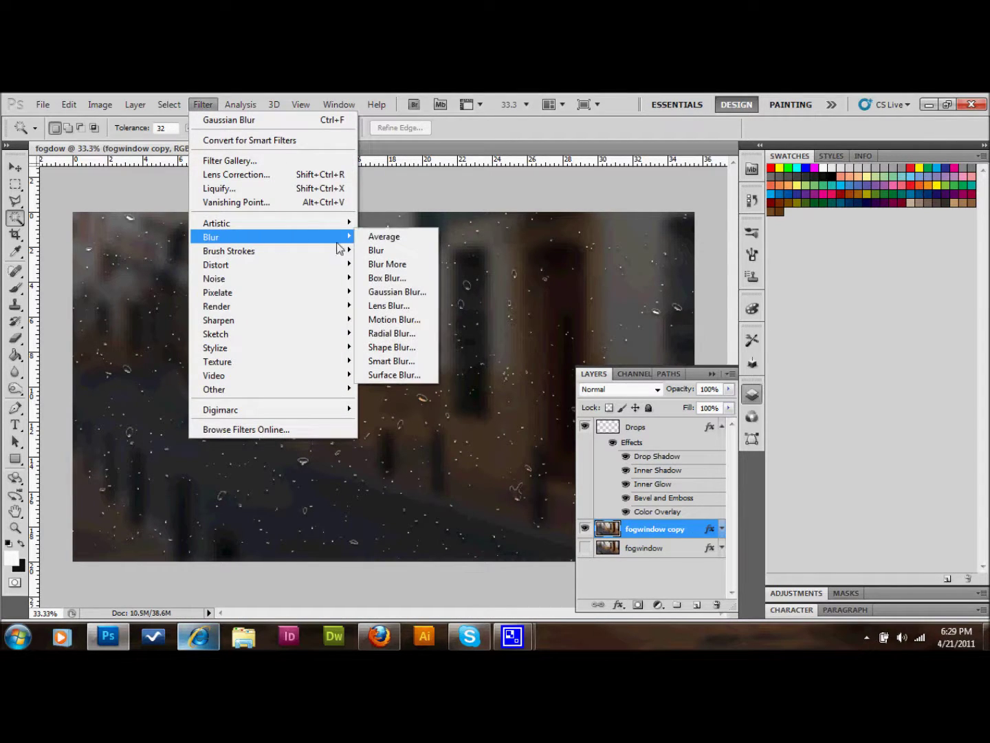
click(392, 291)
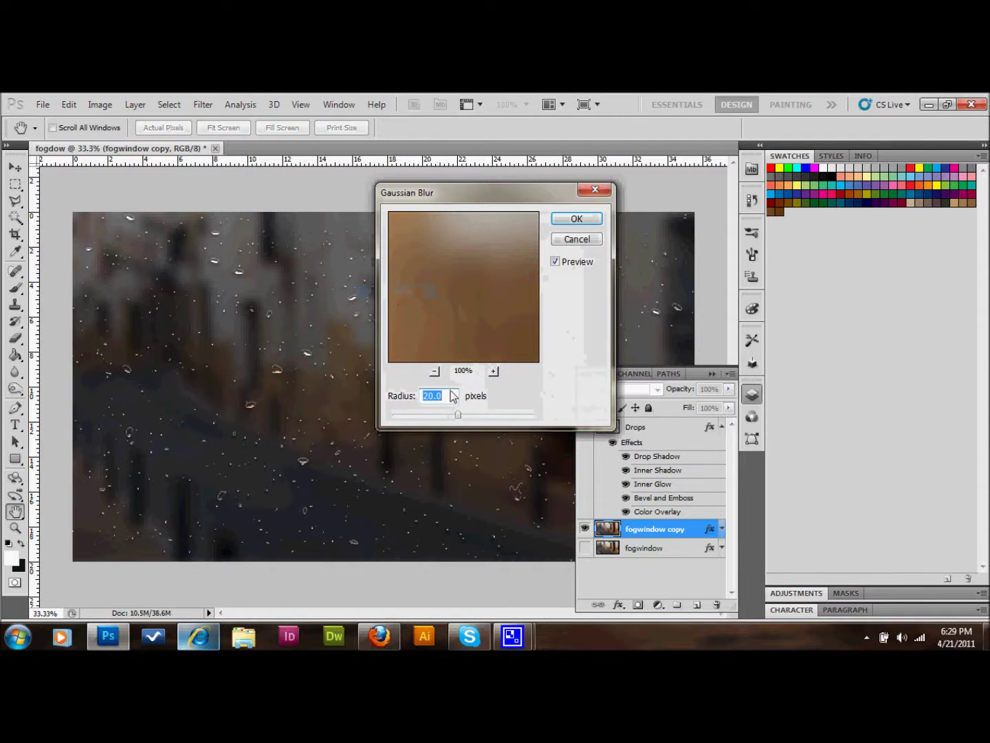
text(5)
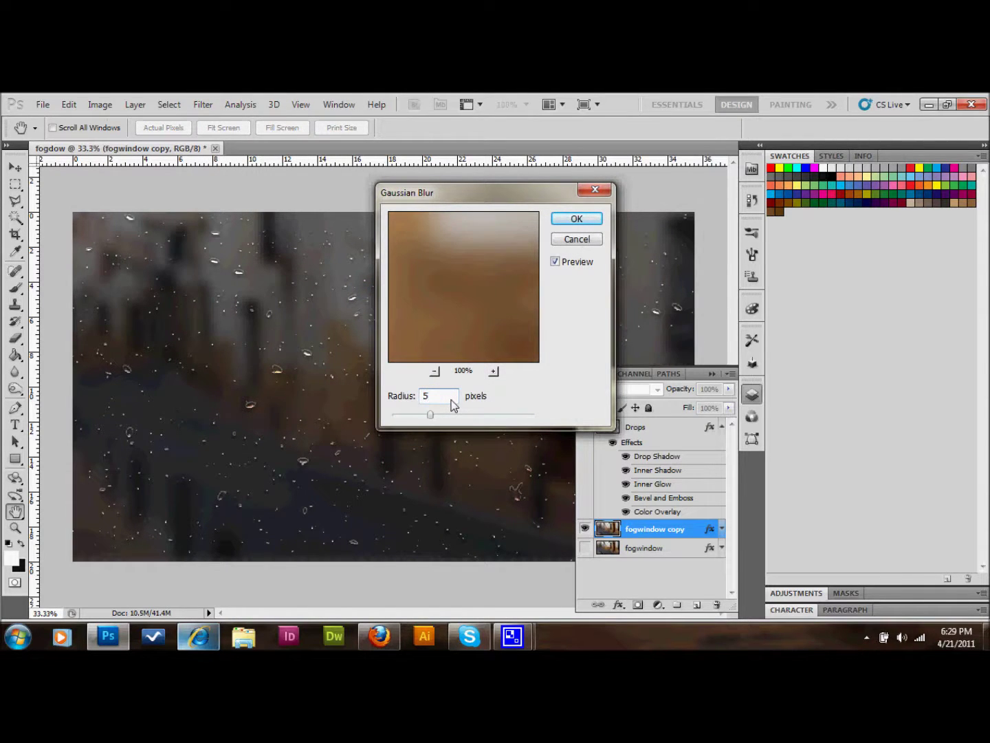
key(Return)
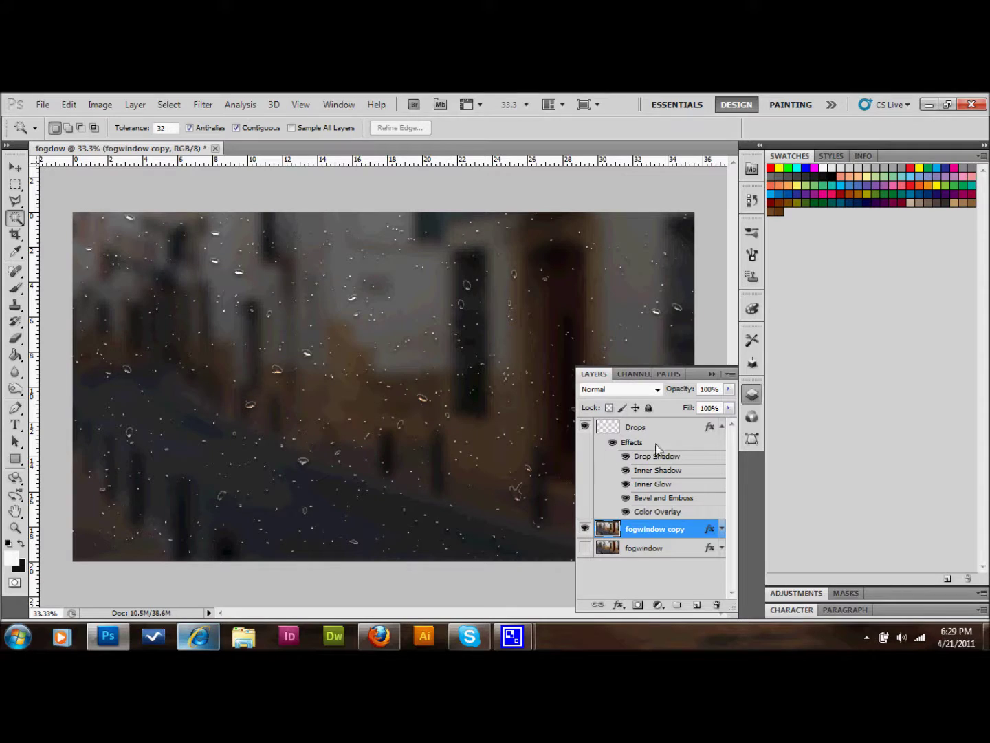
Collapse the Drops layer's effects list and load the layer's pixels as a selection.
click(608, 431)
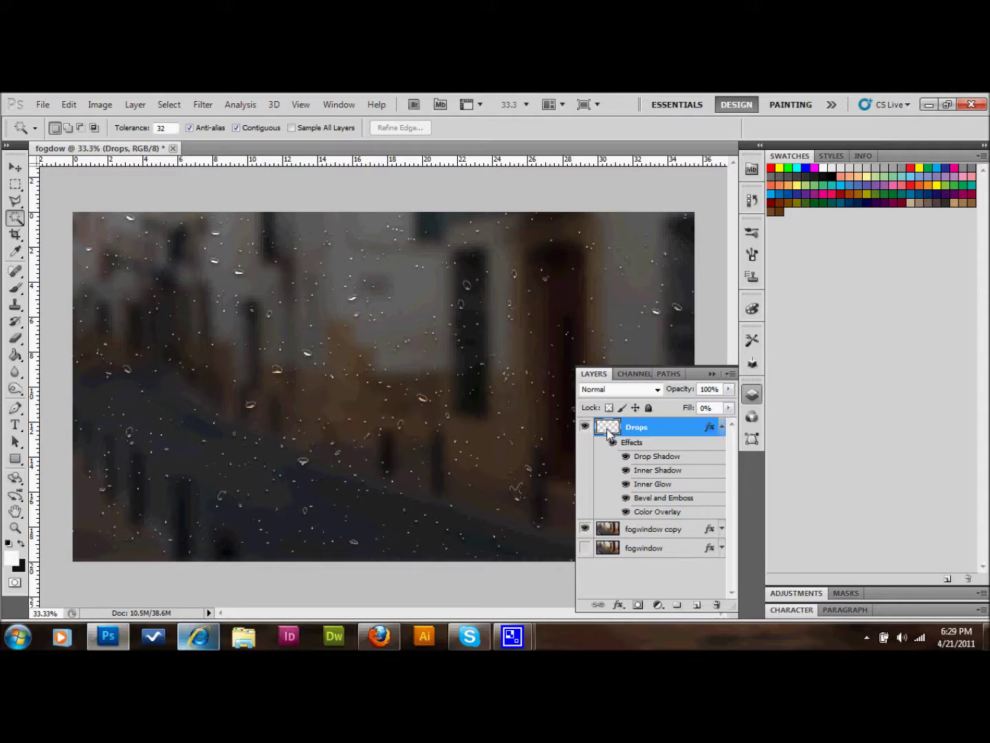
click(722, 427)
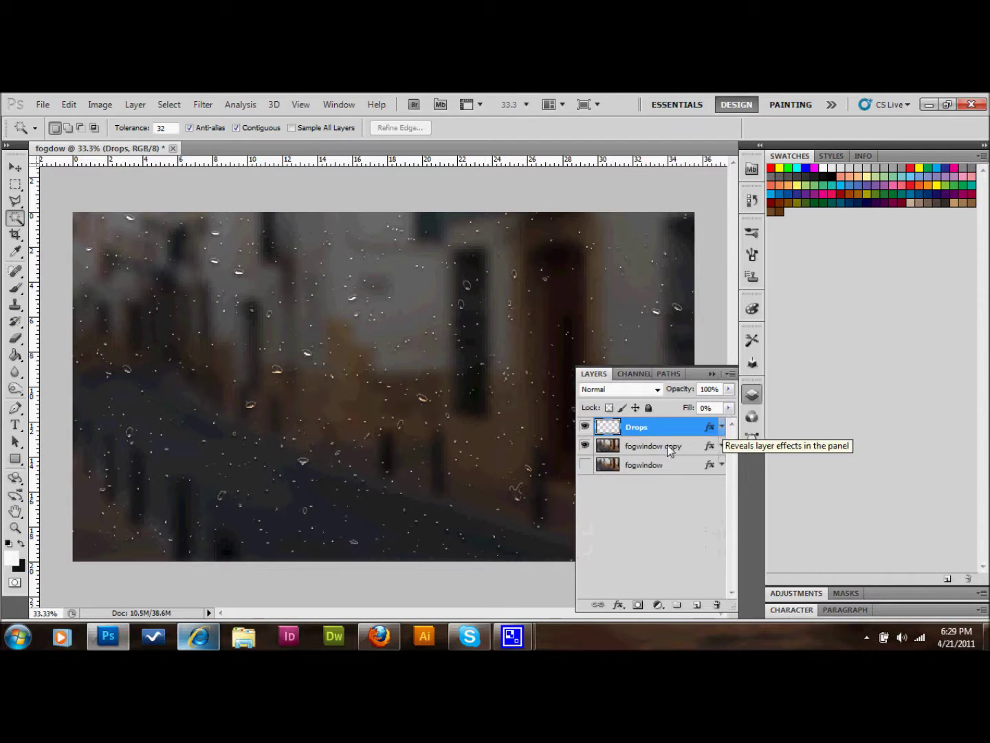
right_click(609, 430)
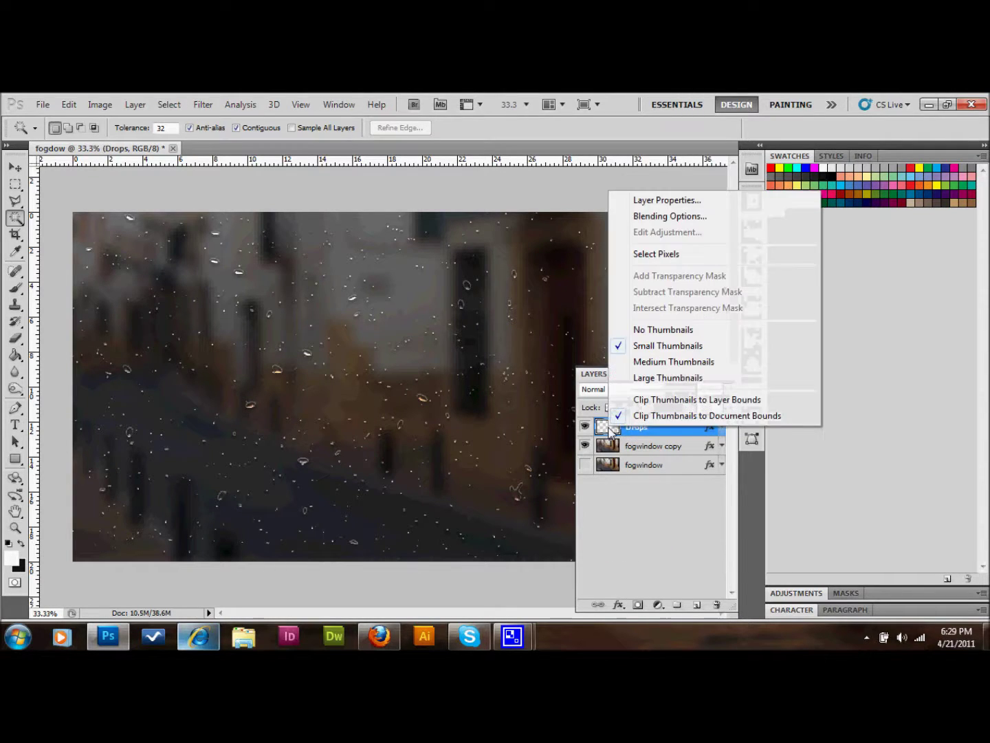
click(660, 257)
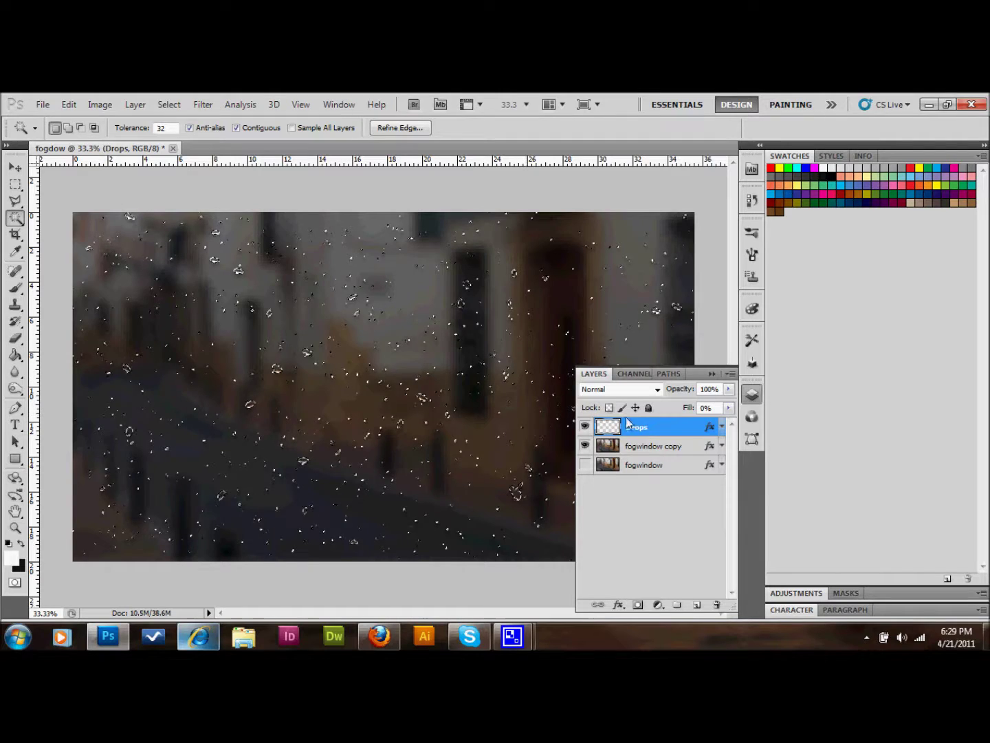
Add a layer mask to the Drops layer that reveals only the selected drops.
click(170, 105)
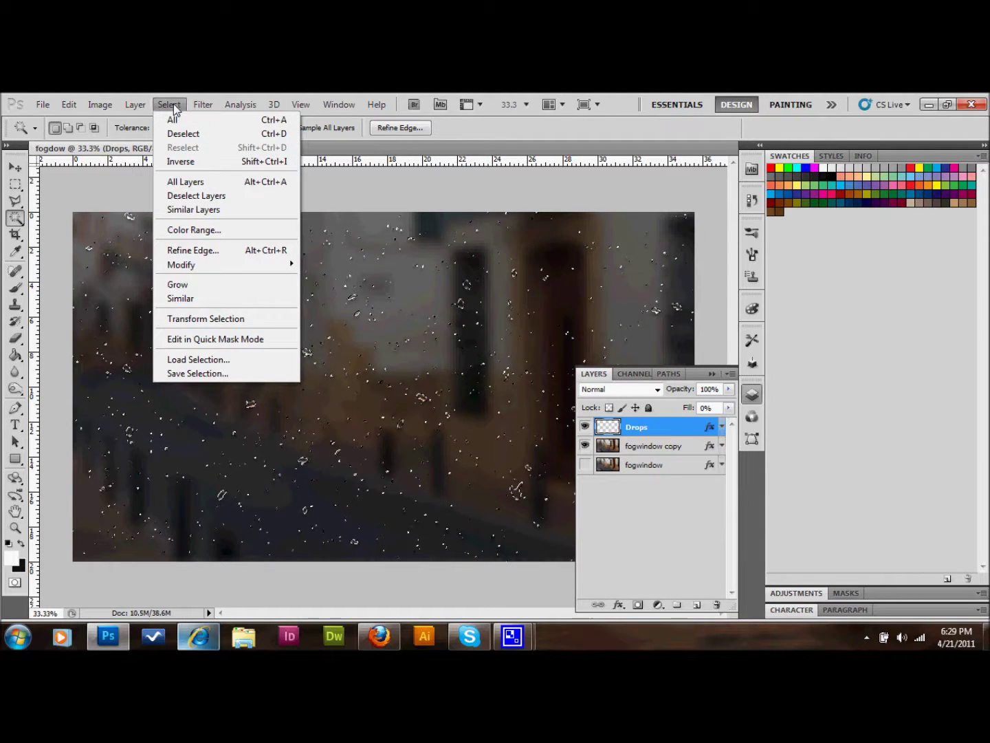
mouse_move(135, 104)
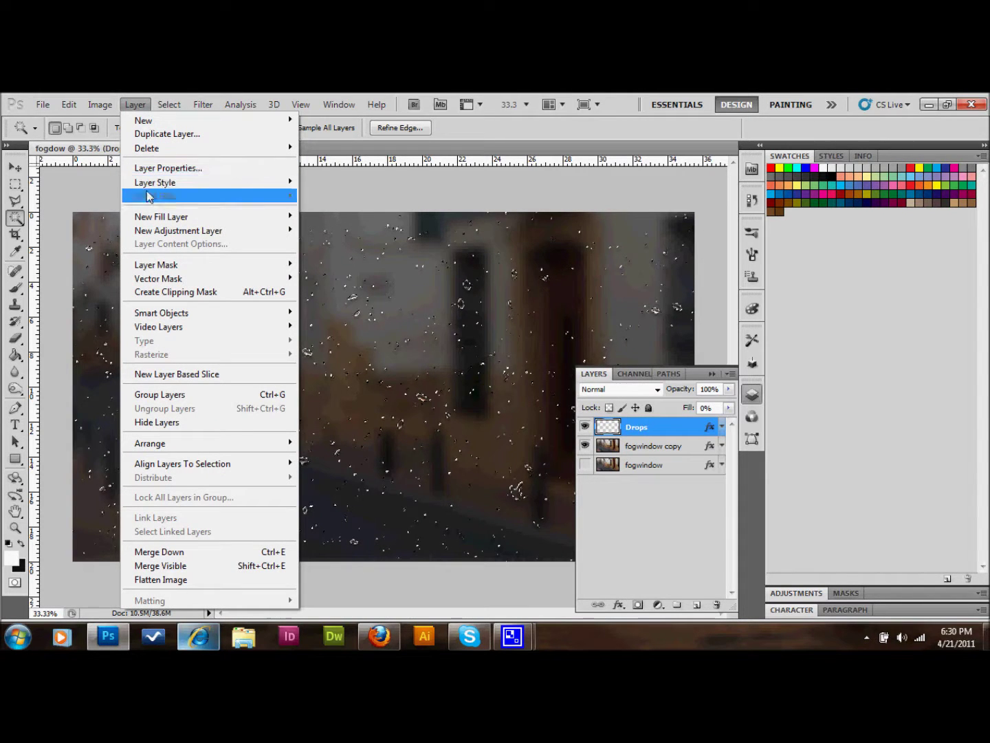
mouse_move(165, 265)
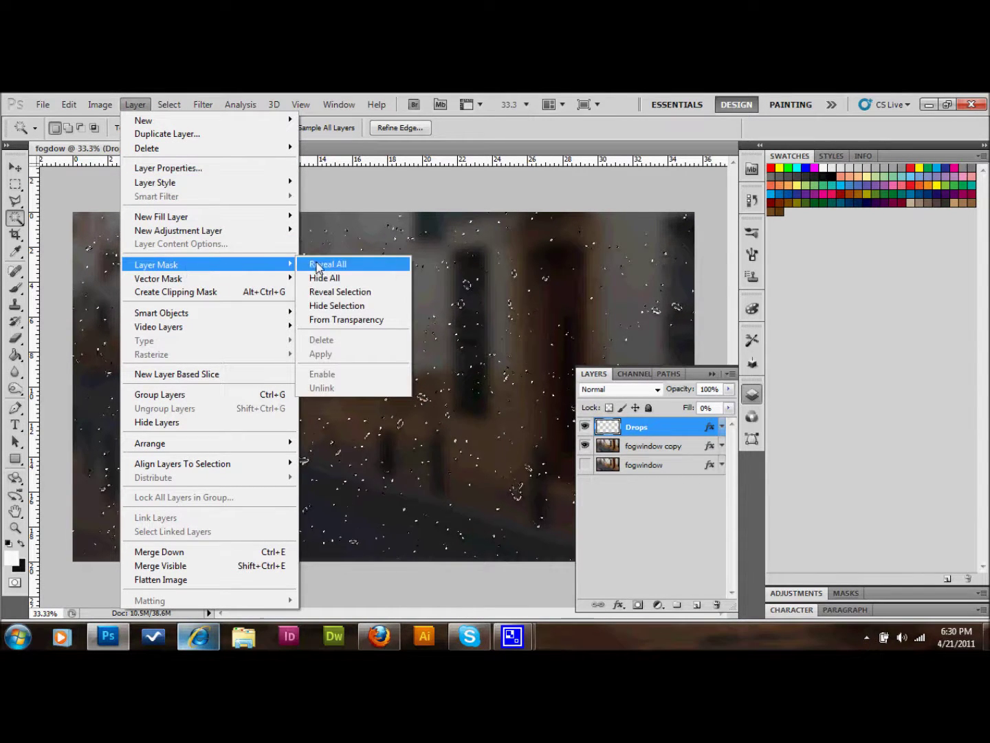
click(331, 292)
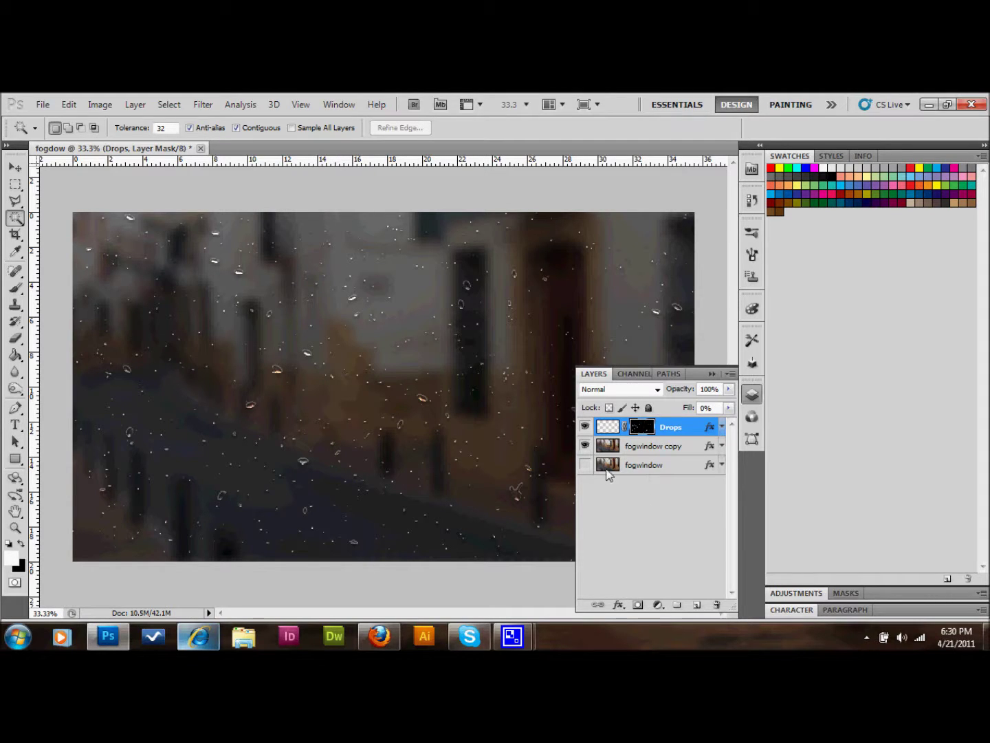
Make the original fogwindow layer visible again, toggling fogwindow copy off and back on to compare them.
click(586, 445)
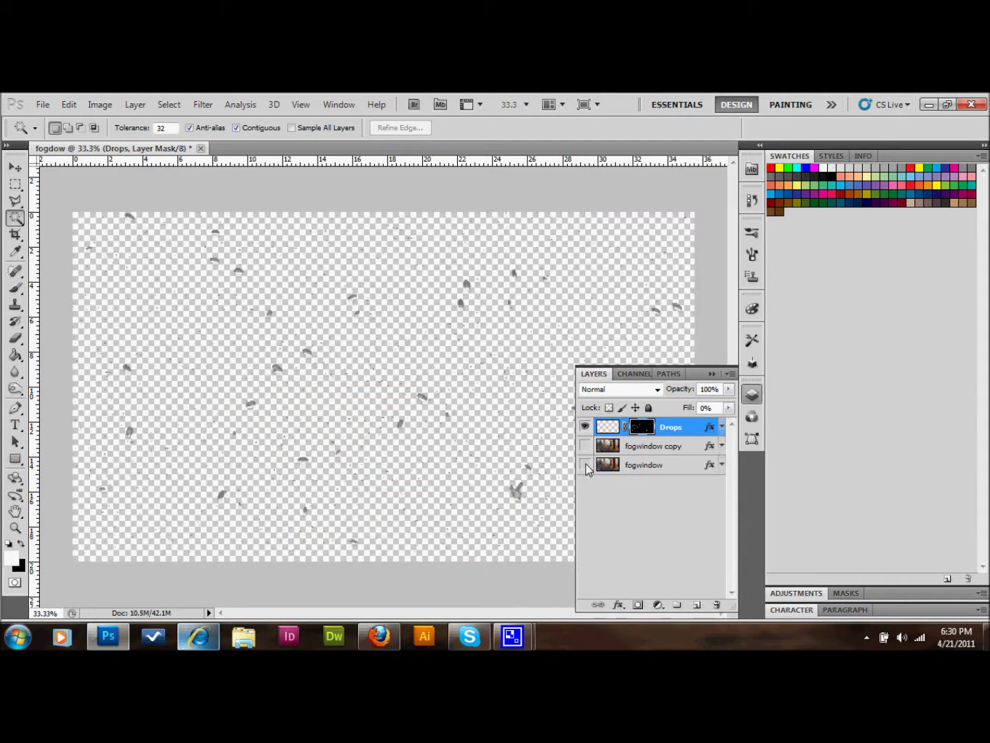
click(585, 464)
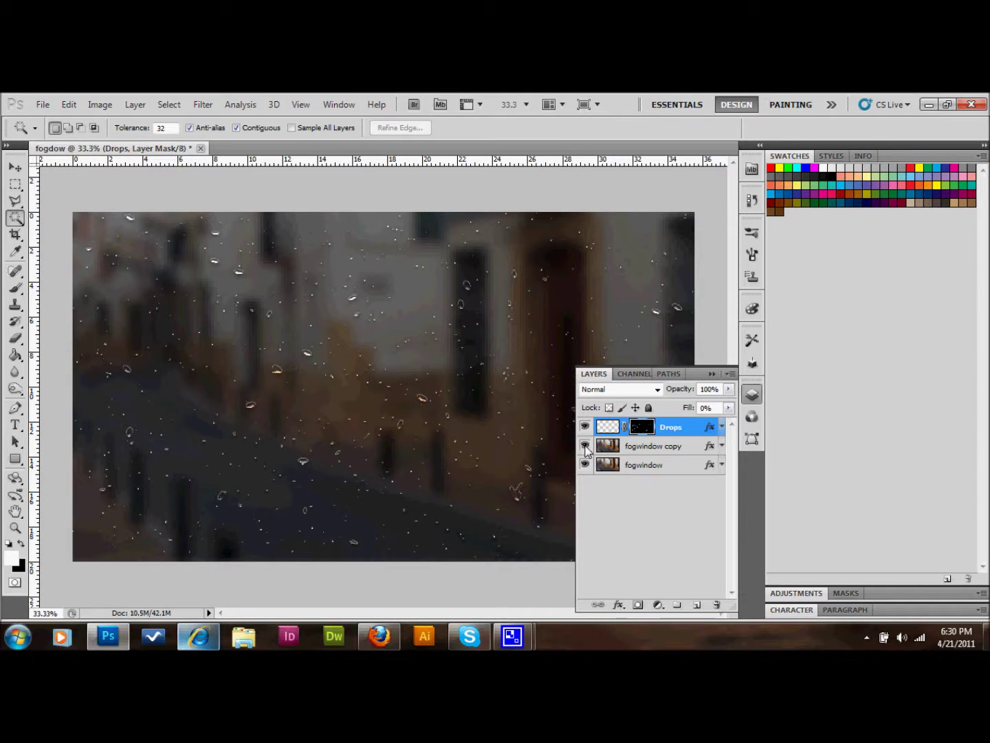
click(585, 445)
click(586, 446)
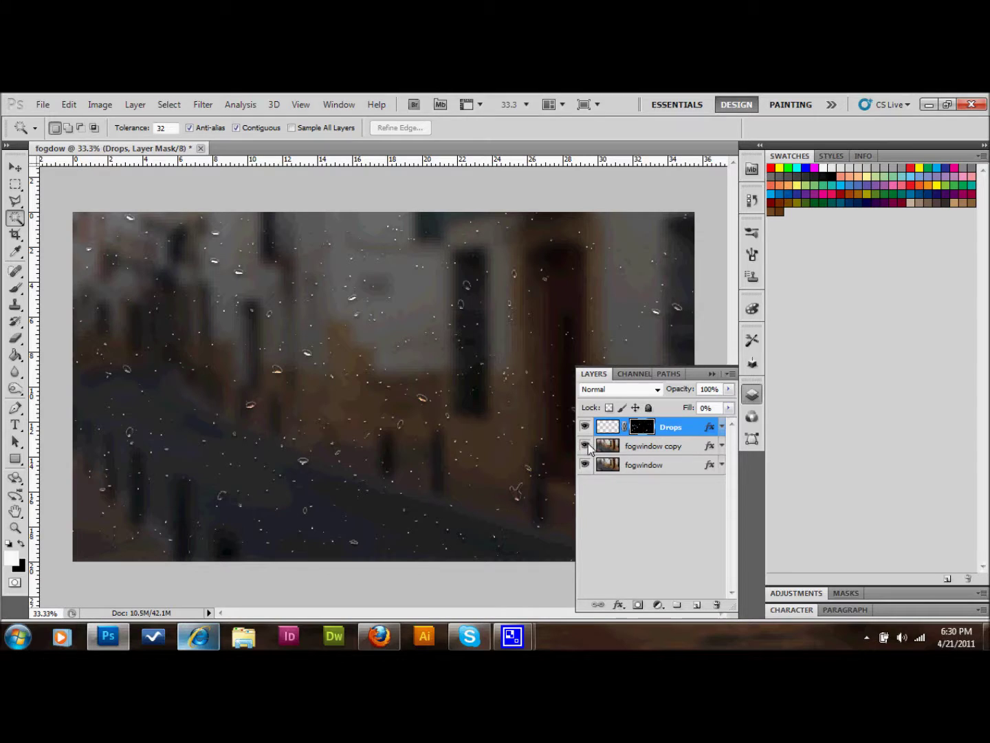
Apply a Motion Blur with a -90° angle and 80-pixel distance to the Drops layer mask.
click(688, 428)
click(644, 432)
key(d)
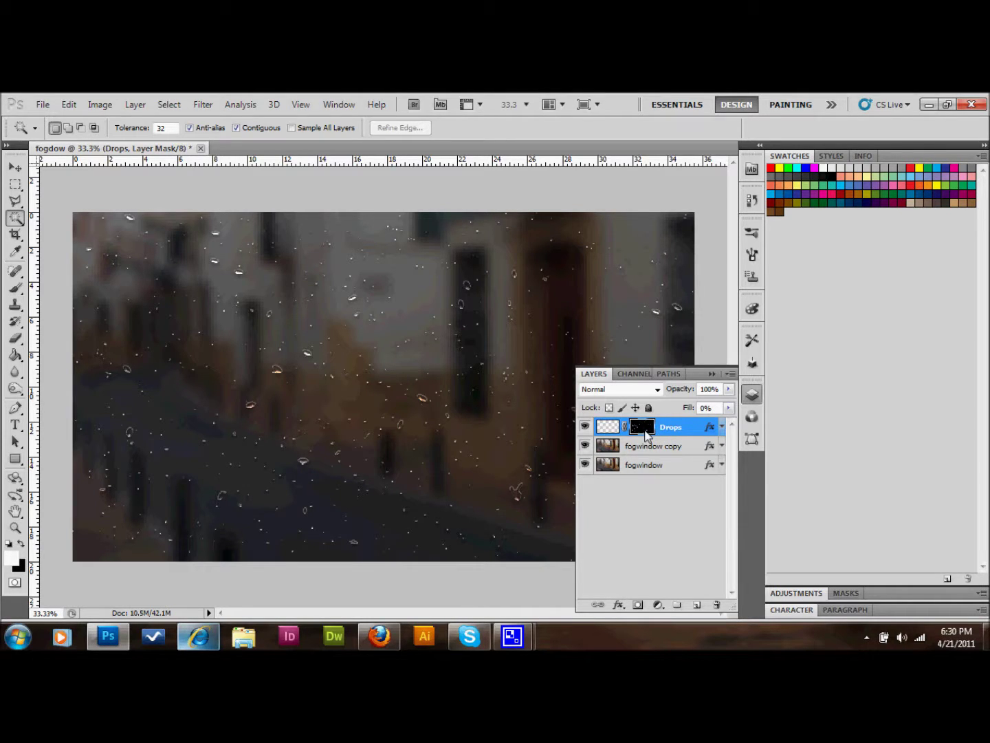
click(203, 105)
mouse_move(305, 240)
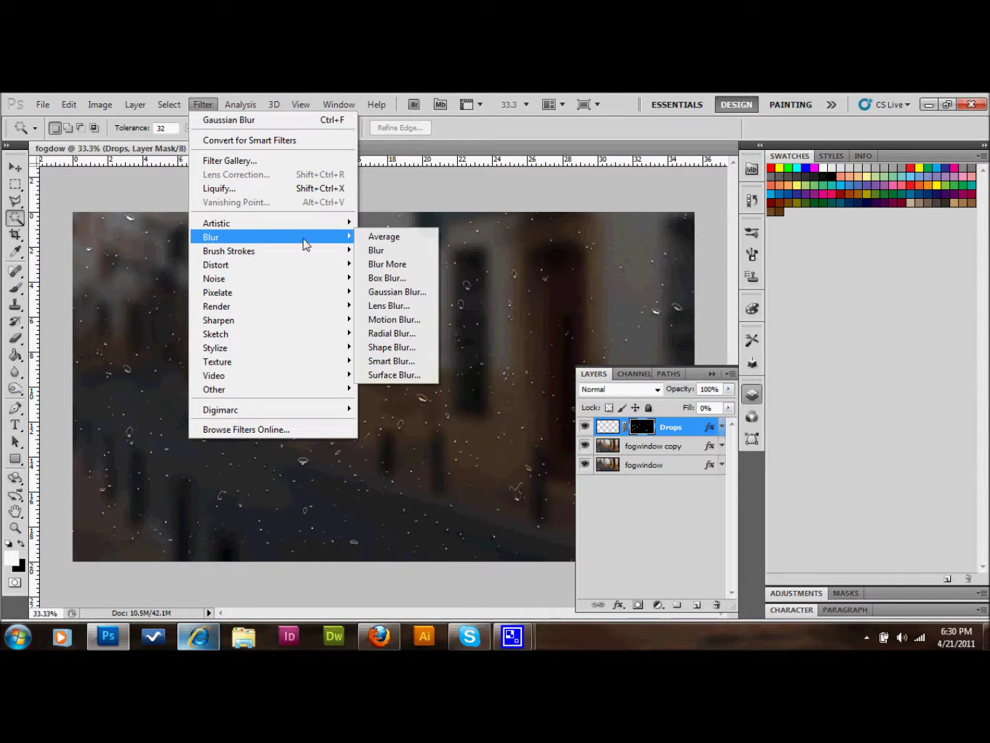
click(391, 321)
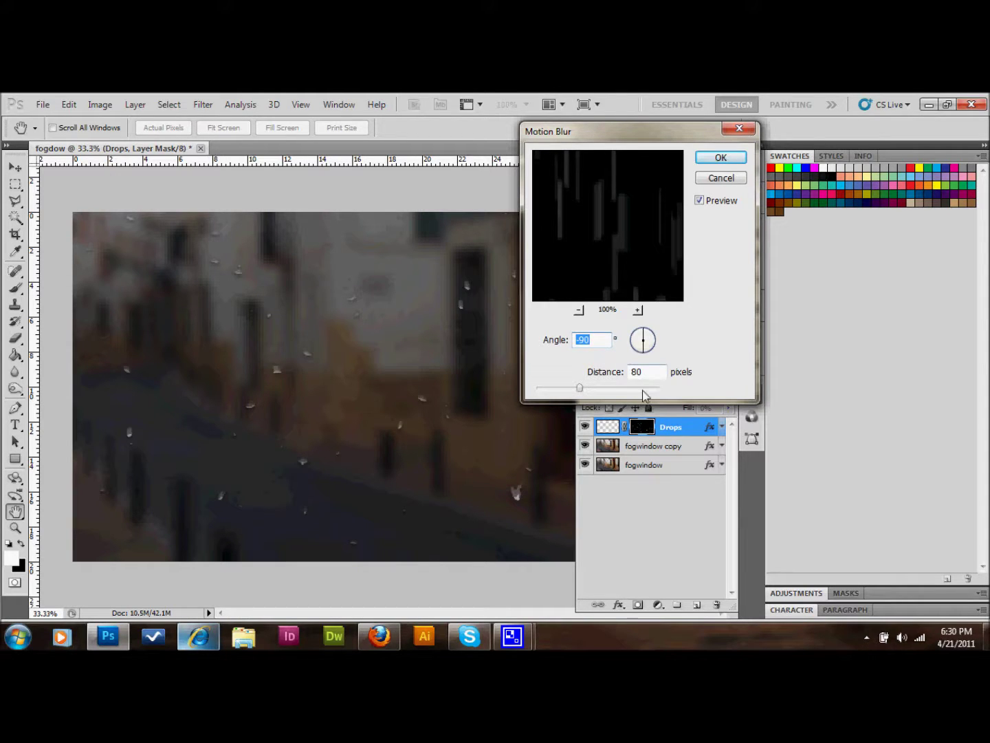
click(722, 158)
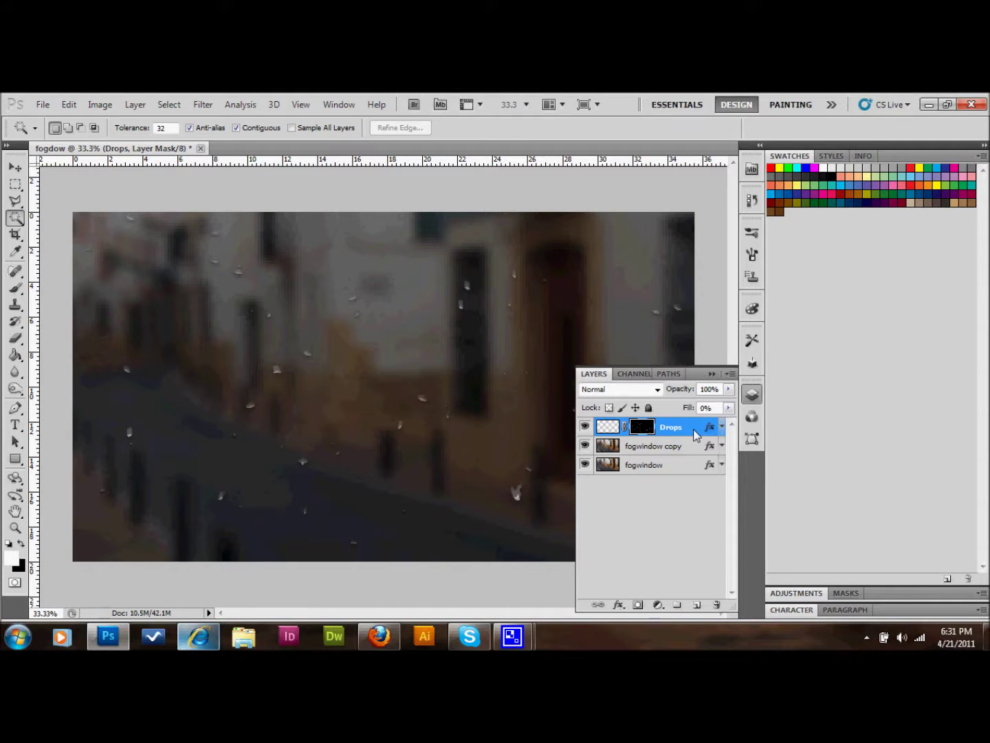
Start a Levels adjustment on the Drops mask with input levels of 124 for black and 161 for white.
click(135, 105)
mouse_move(100, 105)
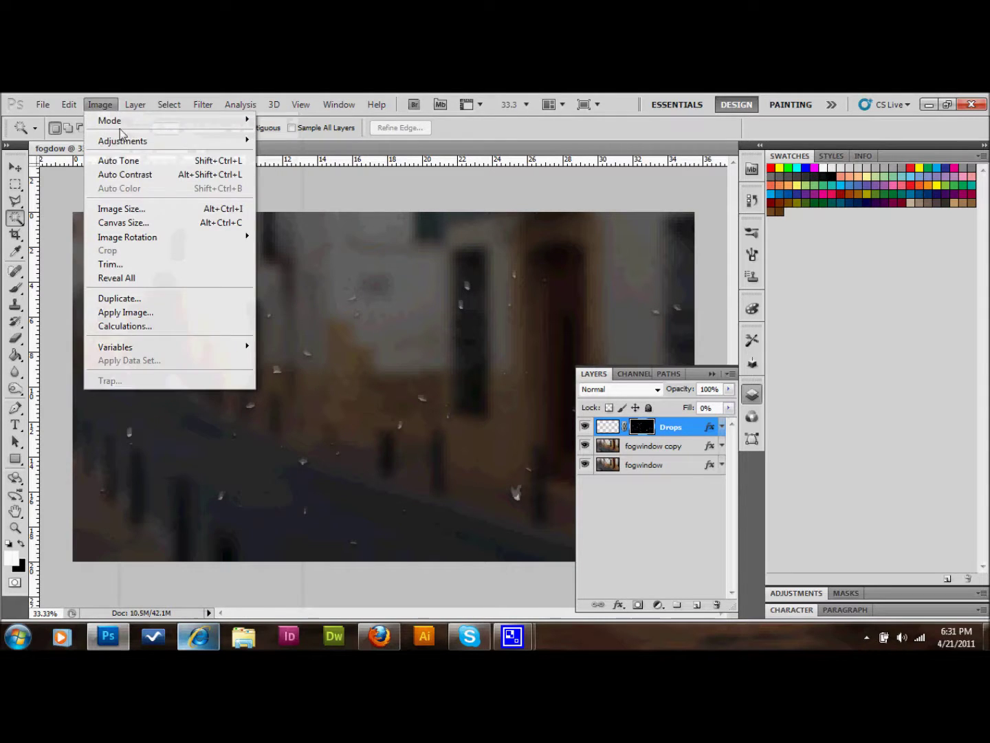
mouse_move(189, 145)
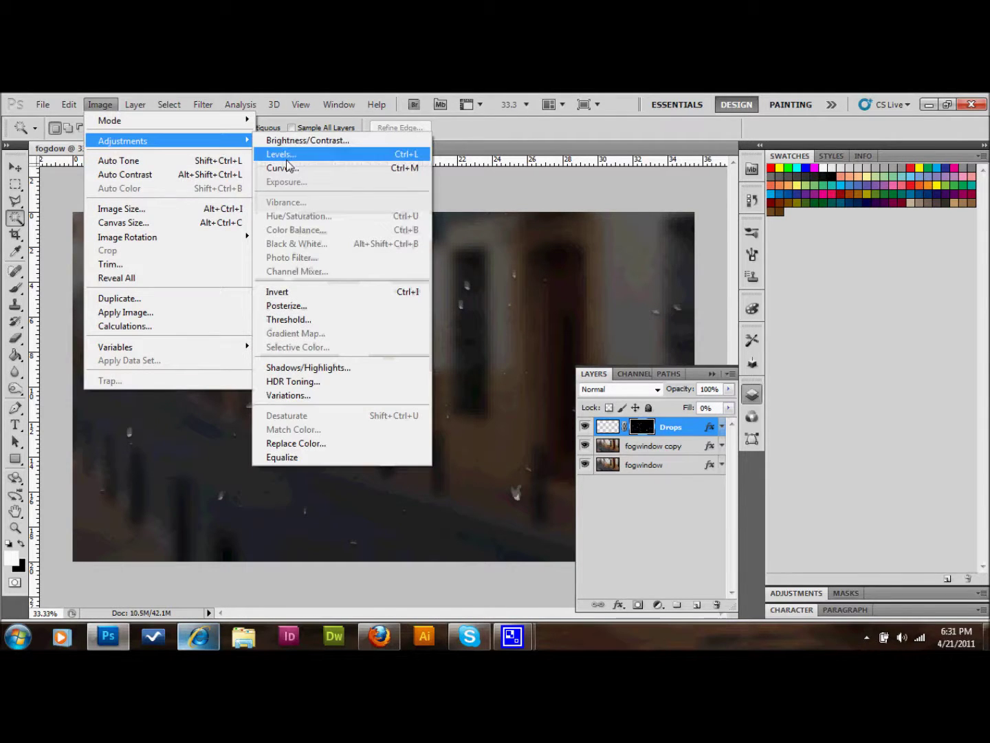
click(276, 154)
double_click(654, 312)
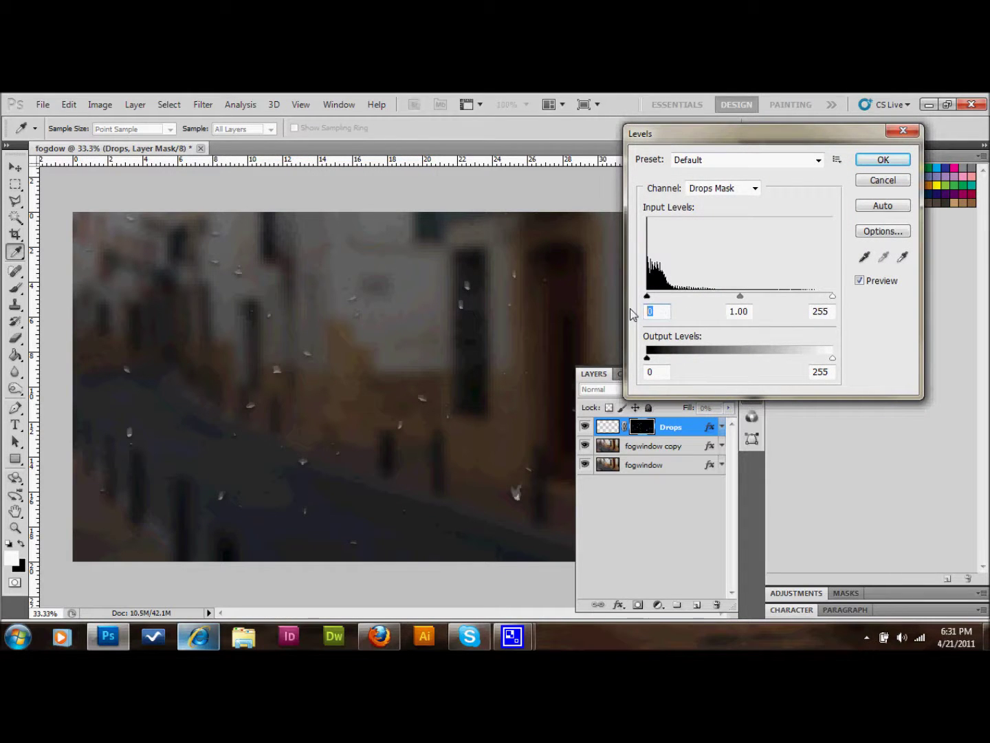
text(125)
double_click(822, 311)
text(161)
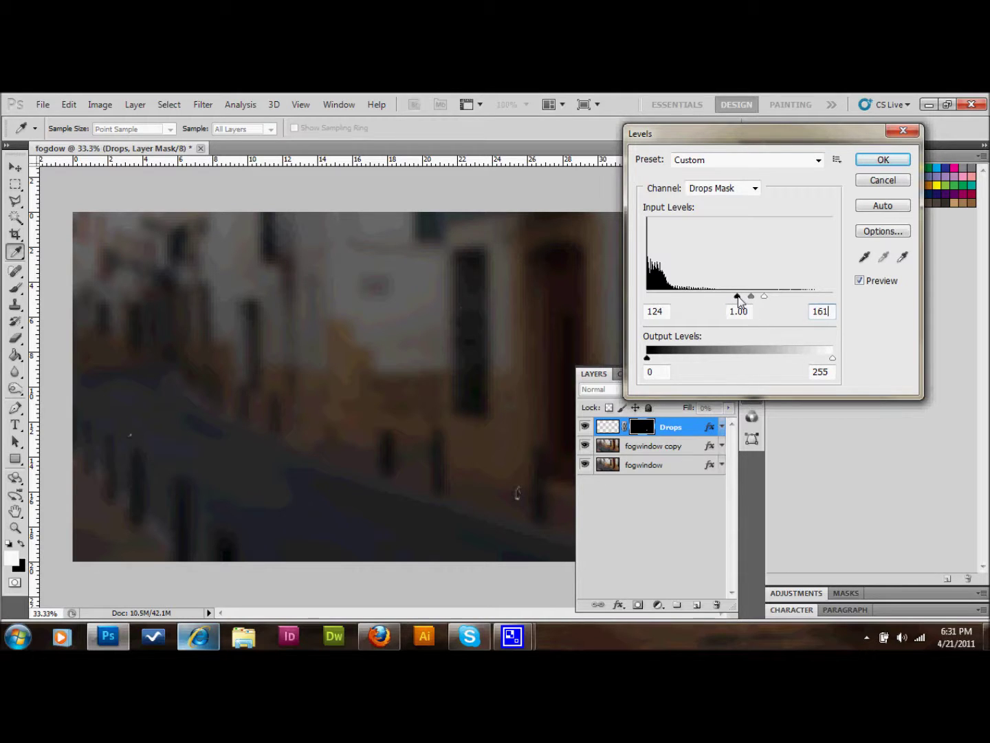
Adjust the Drops mask's input levels to 71 for black and 188 for white, and apply them.
drag(739, 300, 705, 301)
drag(766, 301, 787, 303)
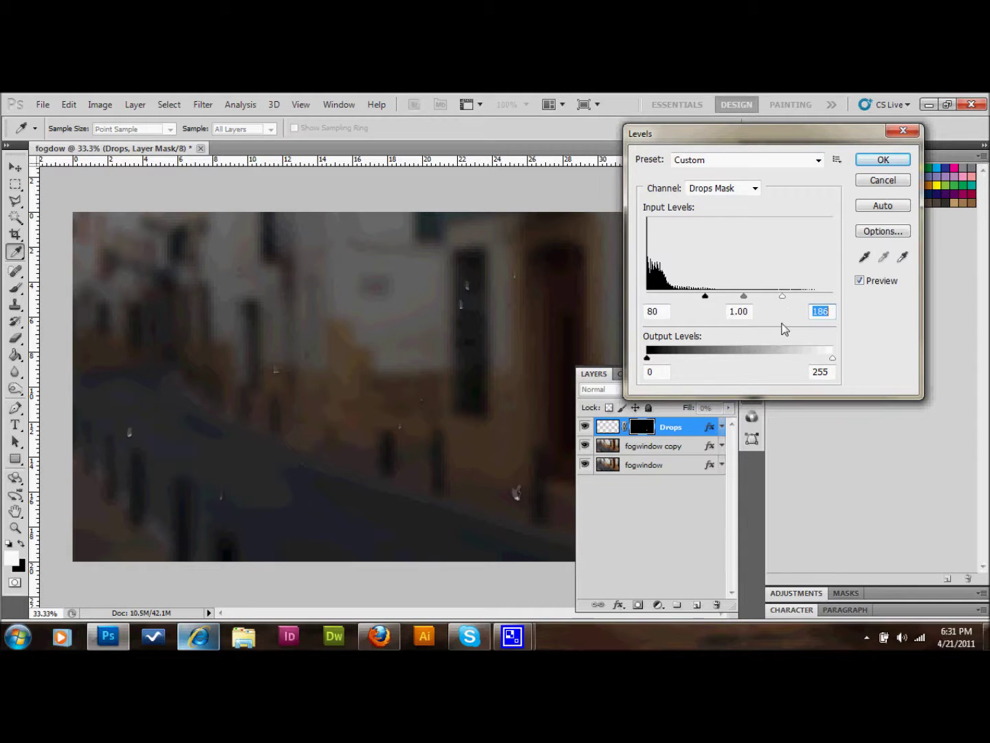
drag(785, 299, 792, 296)
drag(705, 297, 688, 296)
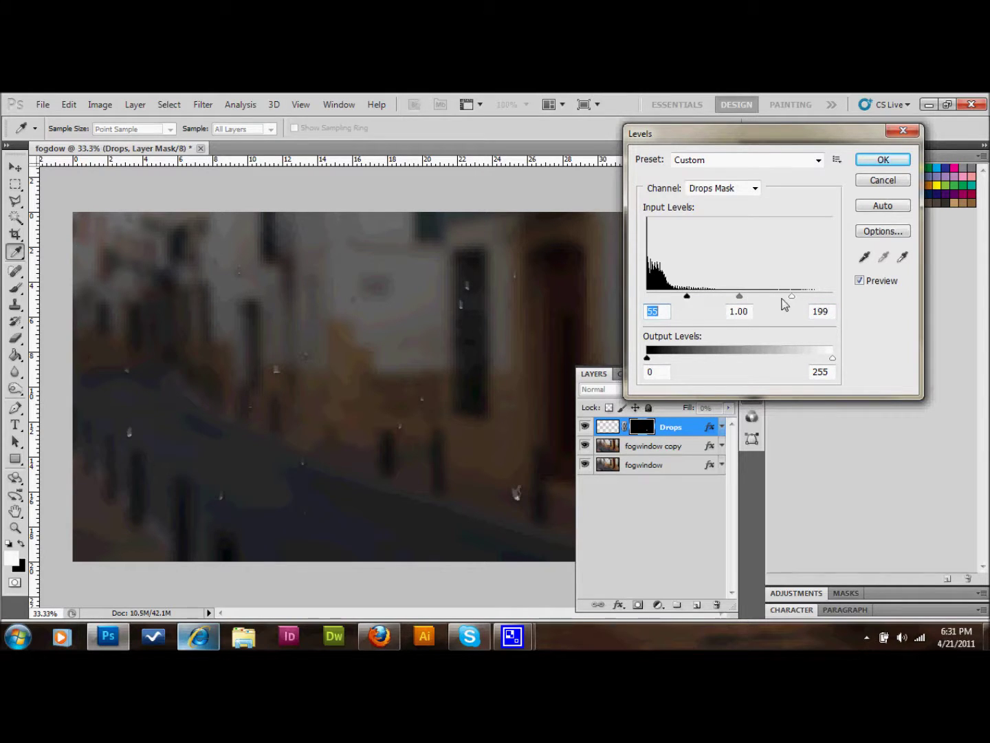
mouse_move(794, 304)
mouse_down()
mouse_move(804, 302)
mouse_move(784, 306)
mouse_up()
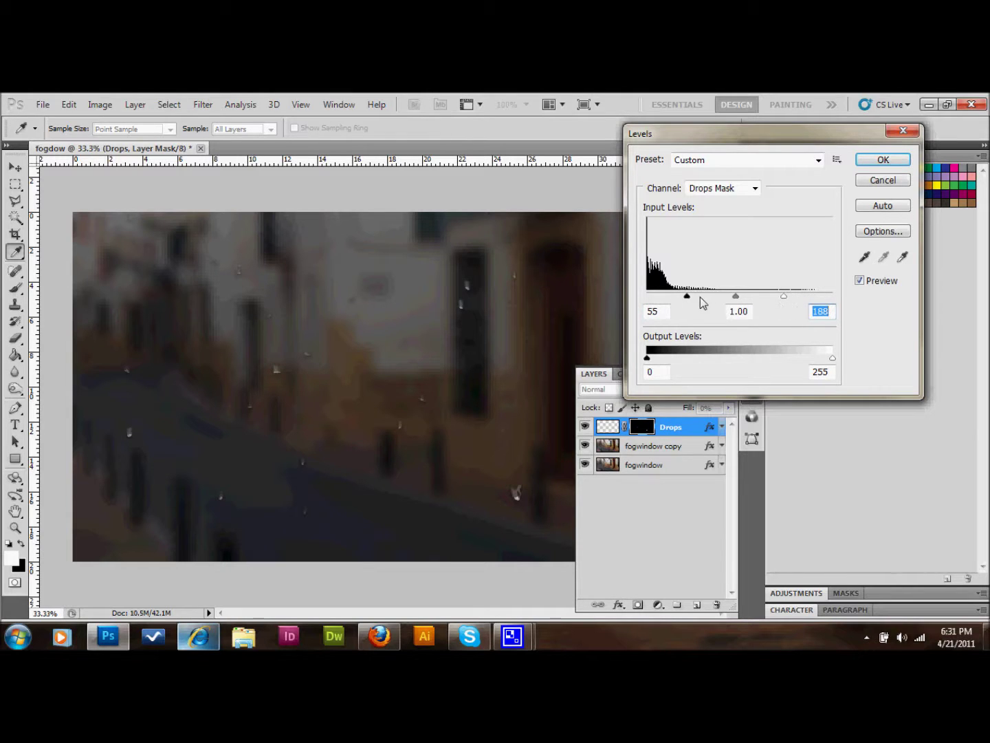
drag(688, 297, 699, 297)
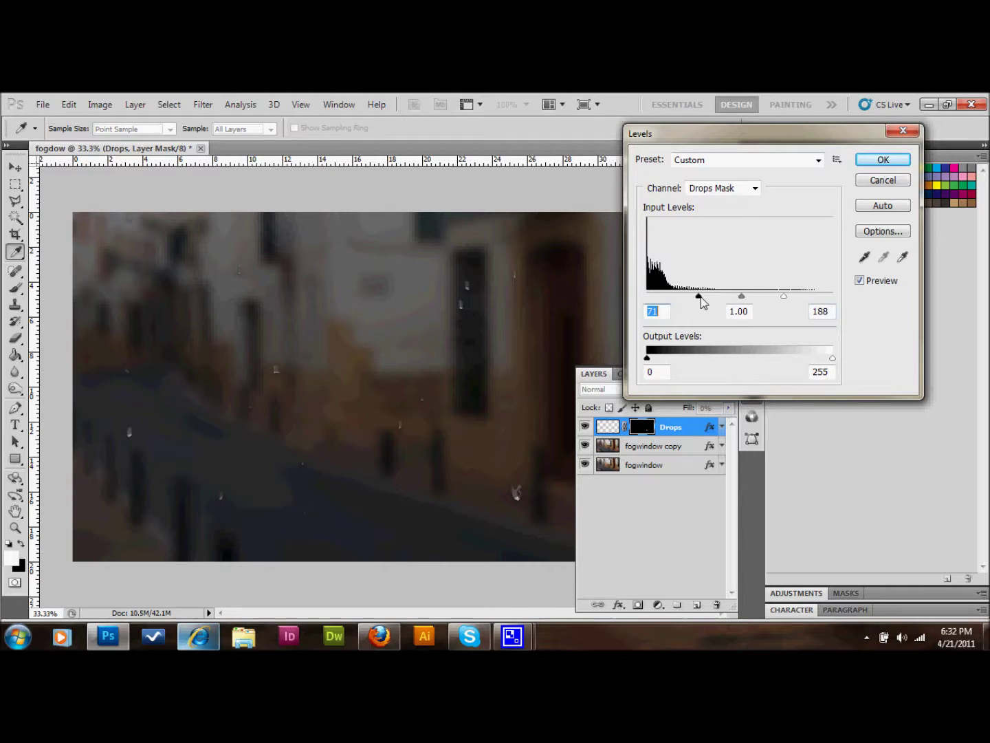
click(878, 165)
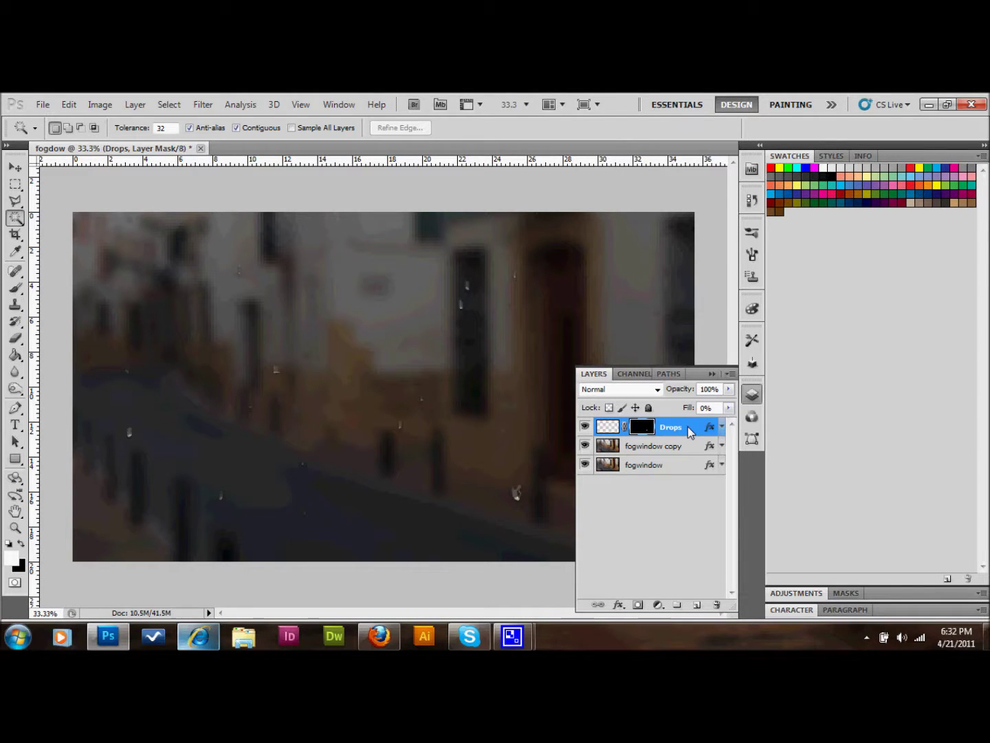
Duplicate the Drops layer and disable the layer mask on the duplicate.
drag(685, 428, 698, 605)
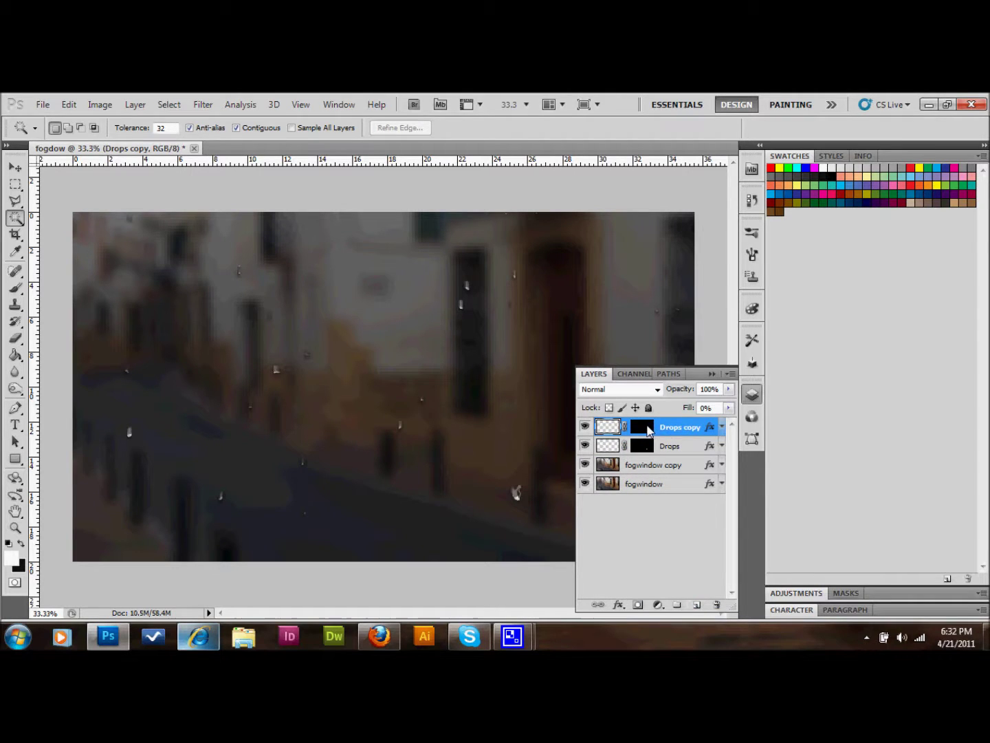
right_click(649, 429)
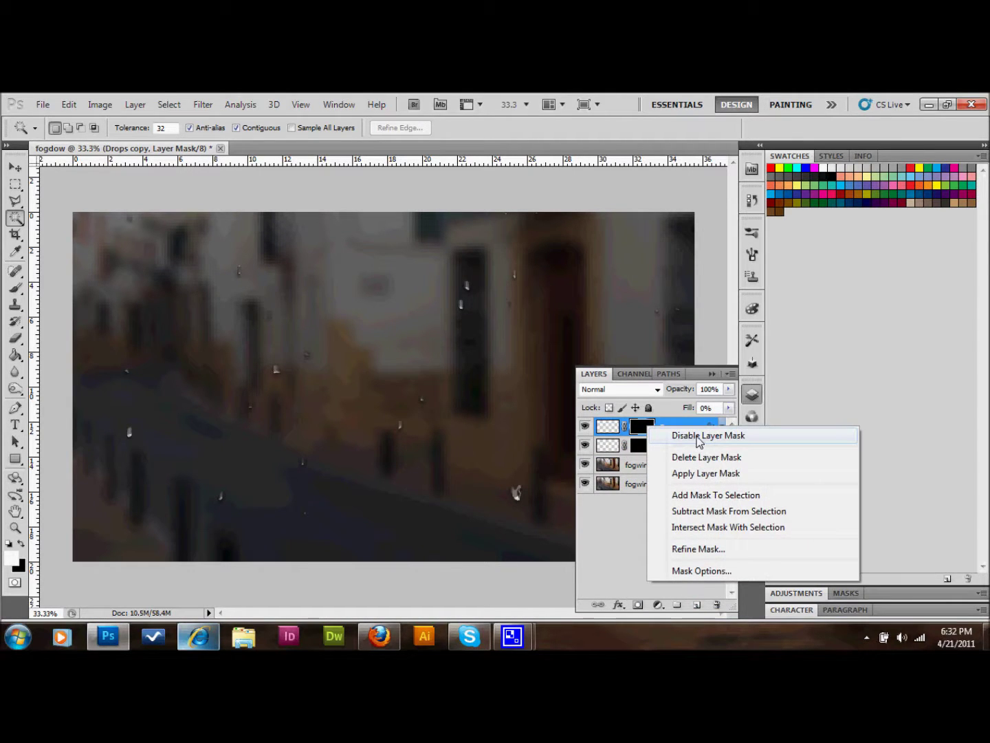
click(699, 438)
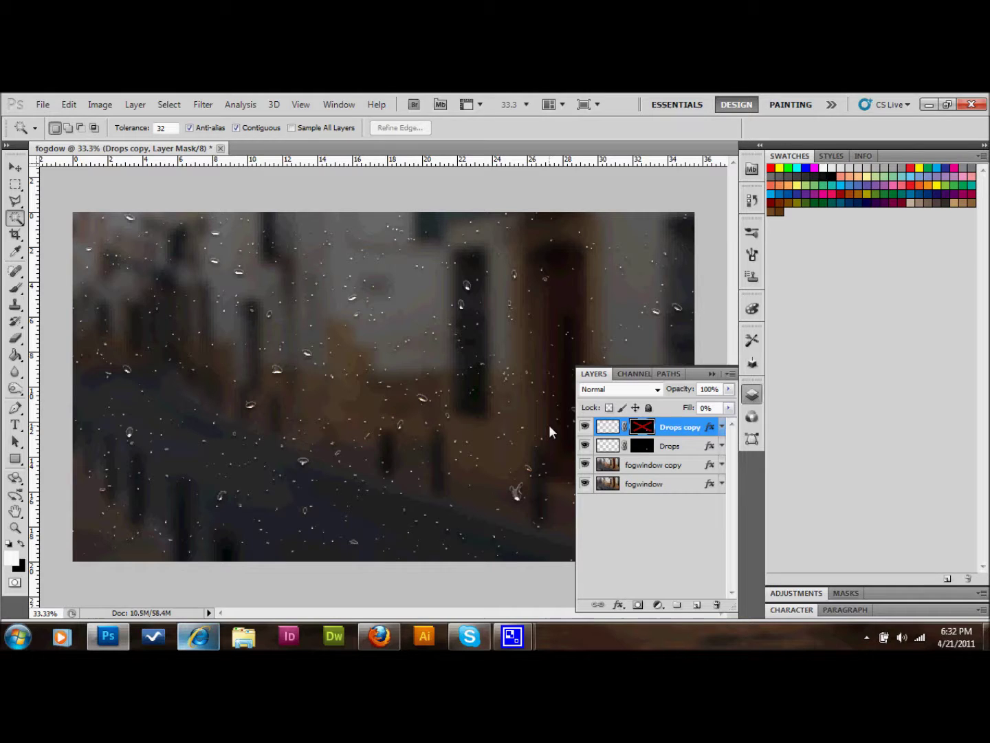
Hide the fogwindow copy layer and duplicate the visible original fogwindow layer.
click(642, 447)
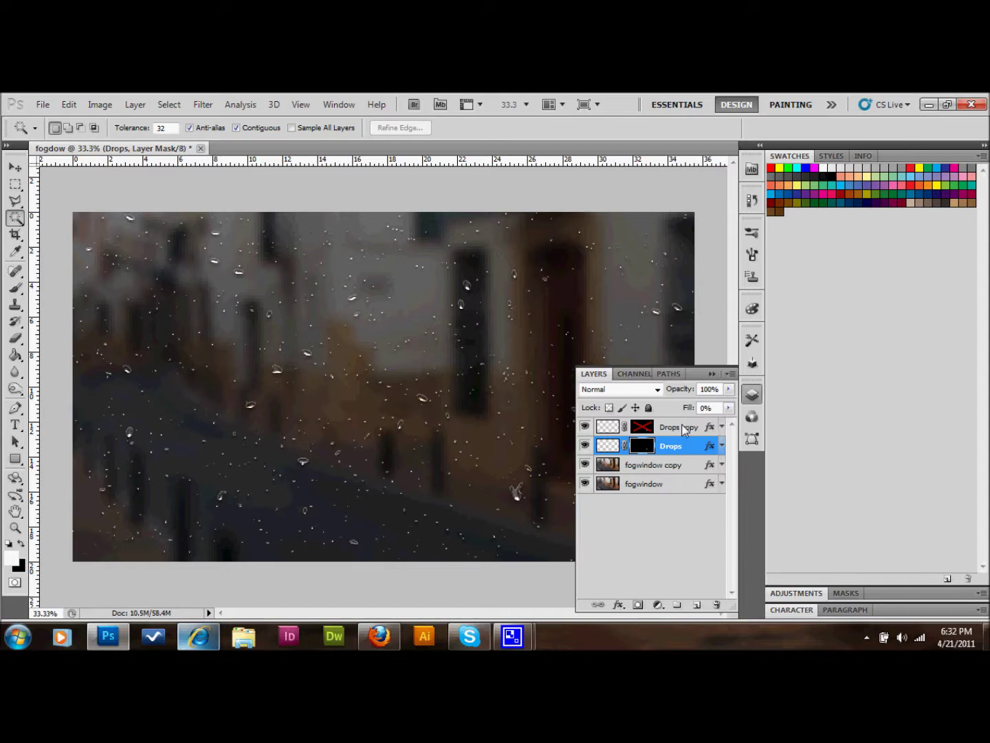
click(585, 465)
click(585, 484)
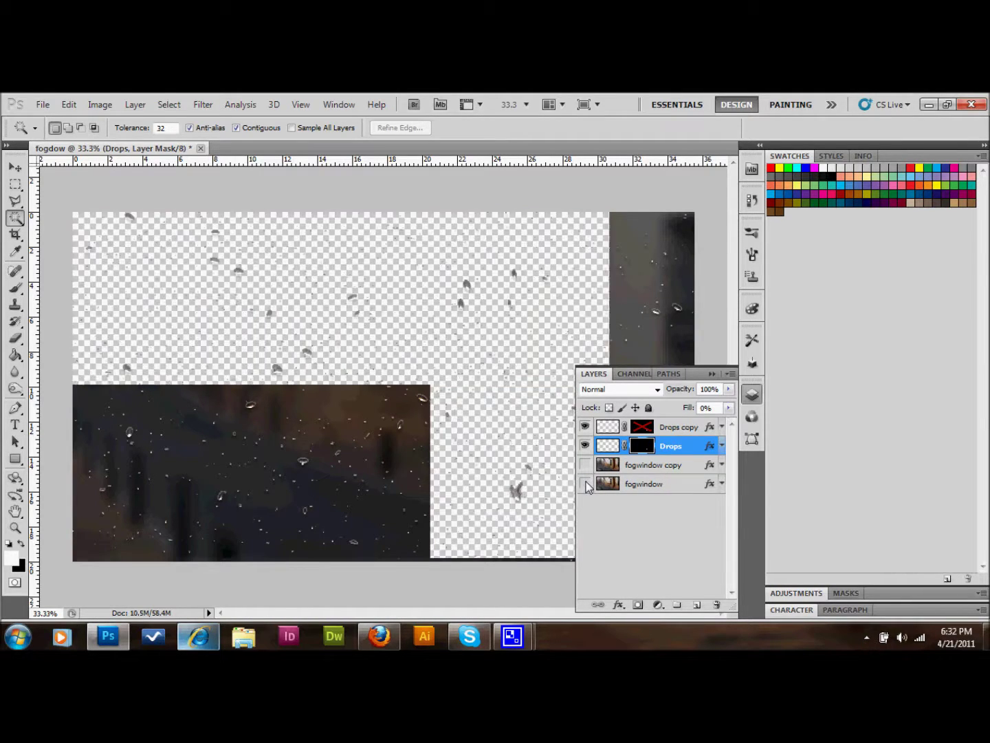
click(585, 483)
click(586, 484)
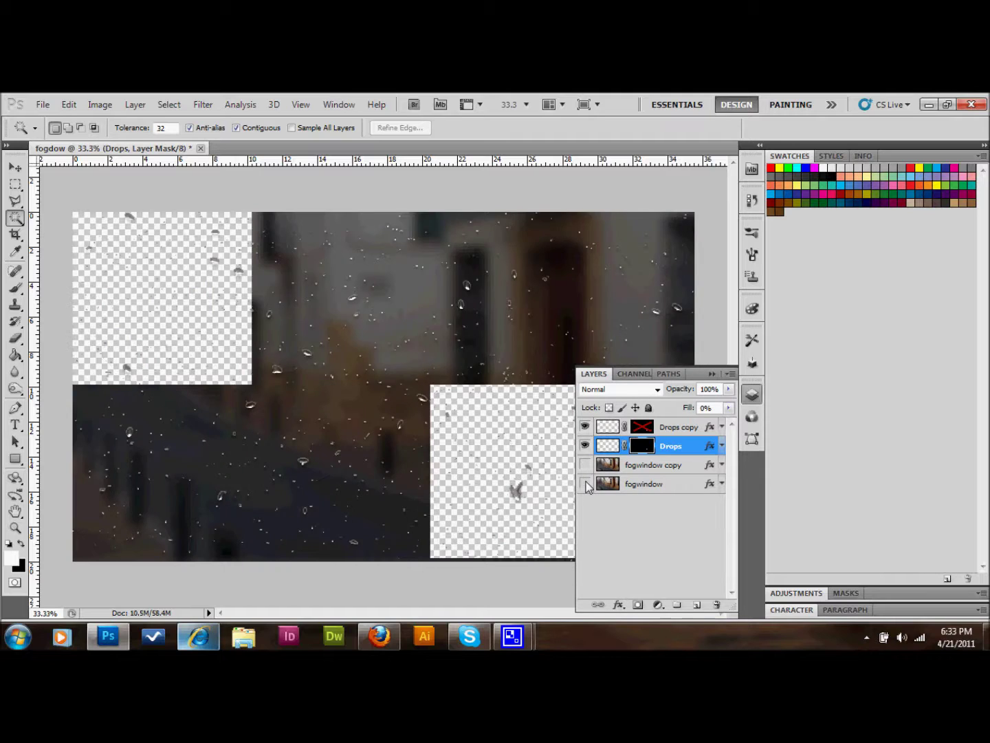
click(585, 483)
drag(677, 480, 698, 608)
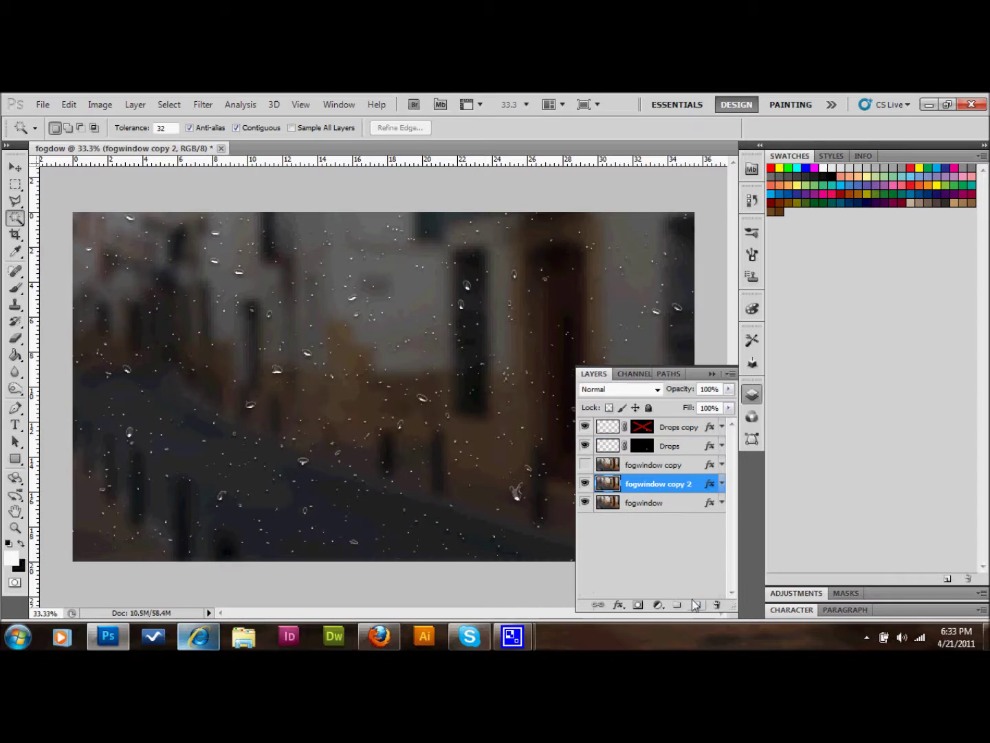
Turn off the bottom fogwindow layer's effects and toggle fogwindow copy 2's visibility to compare the bright and dark versions.
click(674, 506)
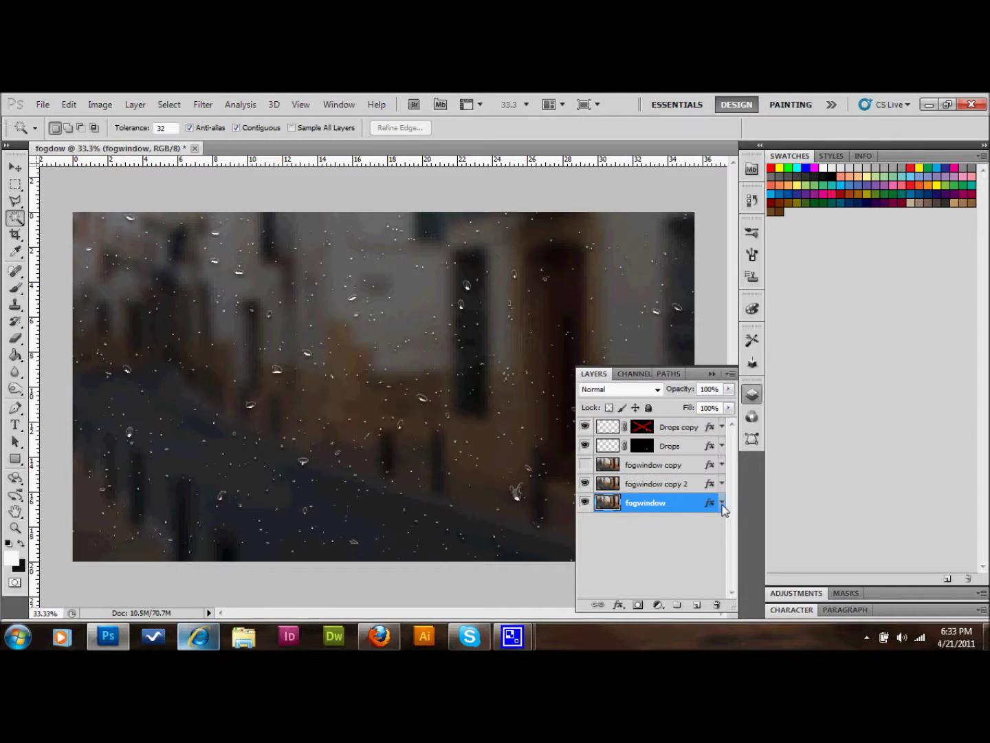
click(722, 504)
click(612, 518)
click(586, 483)
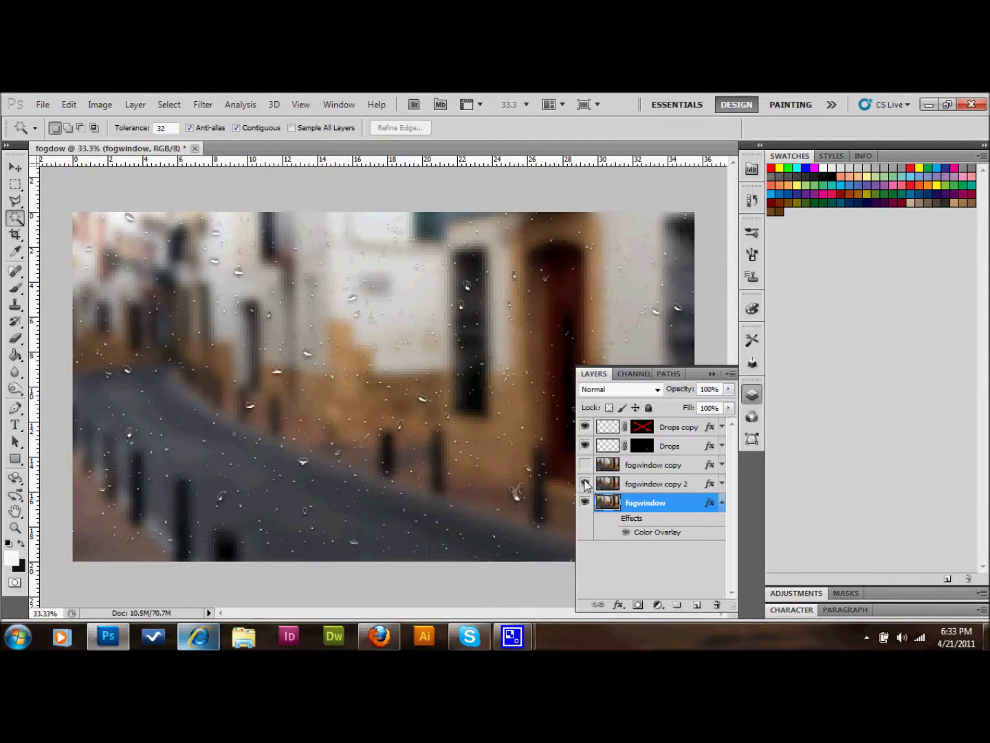
click(586, 484)
click(585, 483)
click(586, 484)
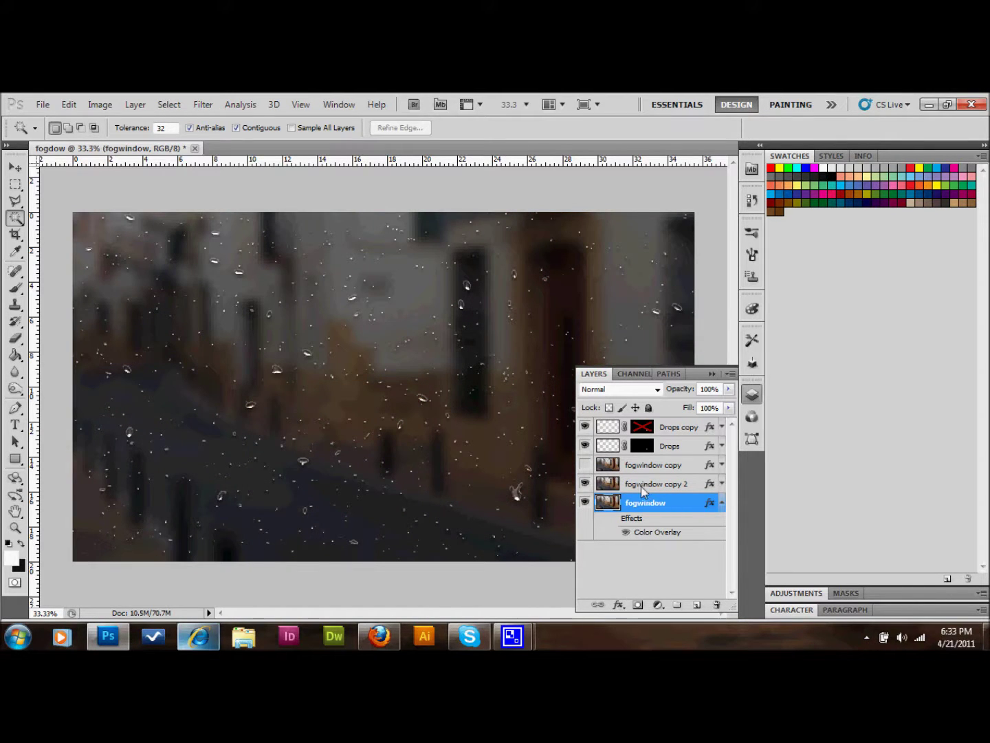
click(585, 484)
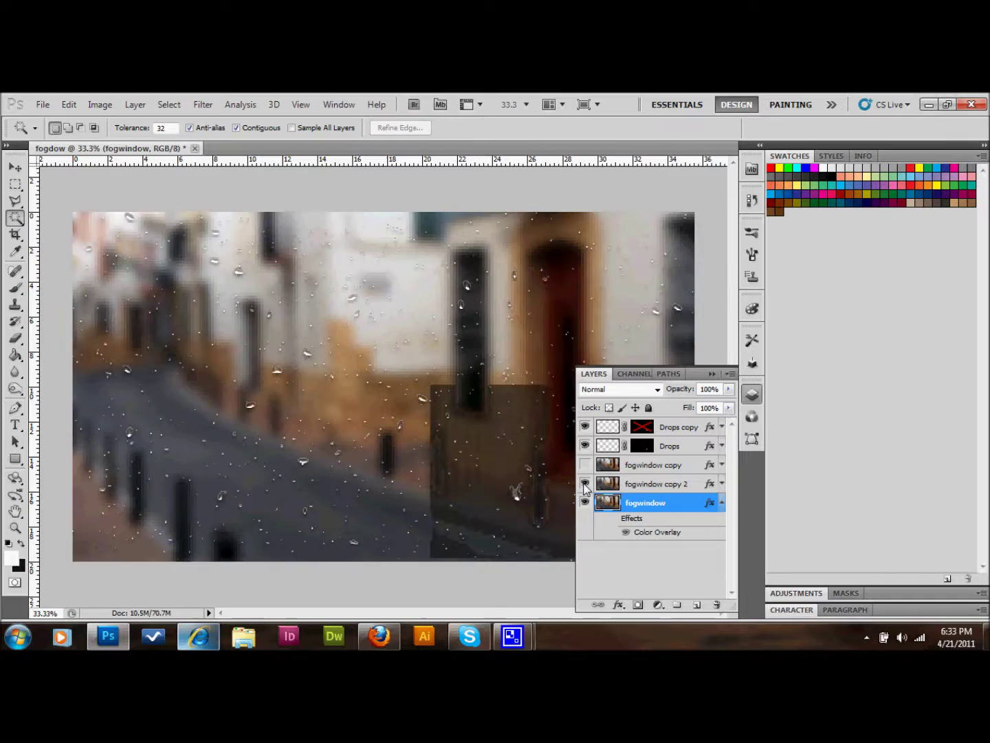
click(585, 484)
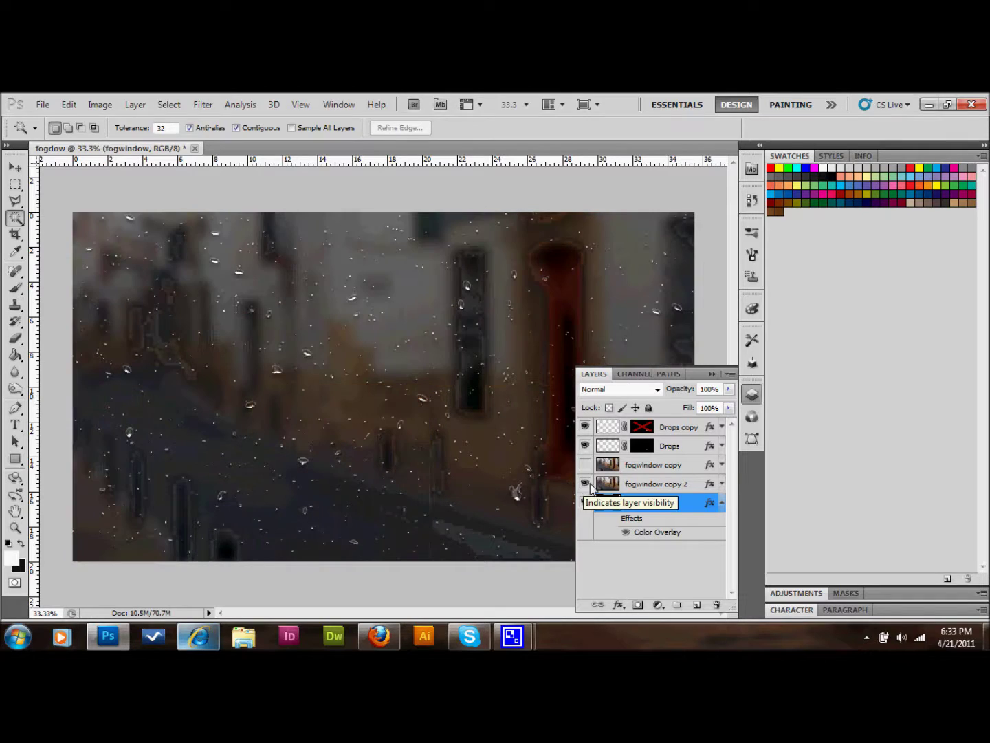
Collapse the fogwindow layer's effects list and add a blank layer mask to fogwindow copy 2.
click(666, 485)
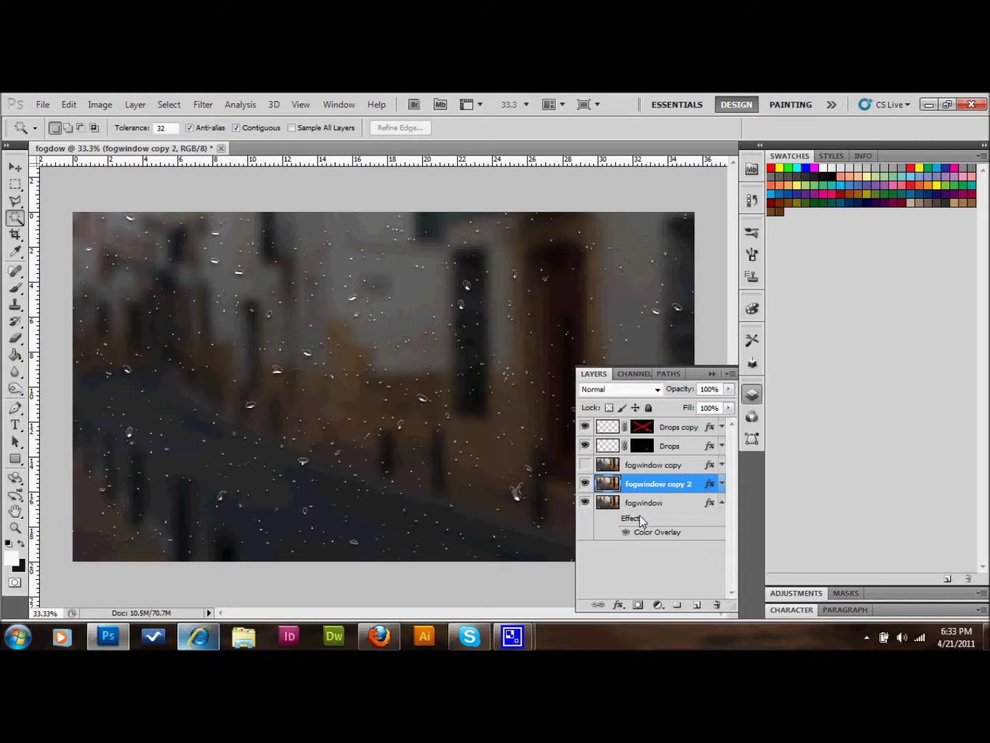
click(722, 502)
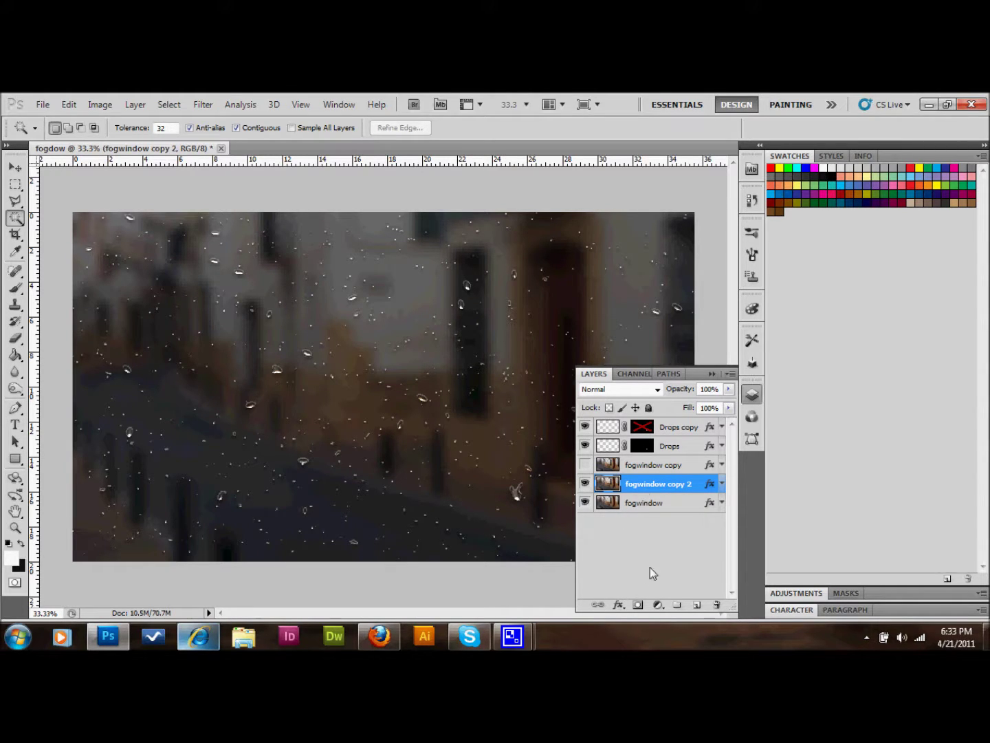
click(637, 603)
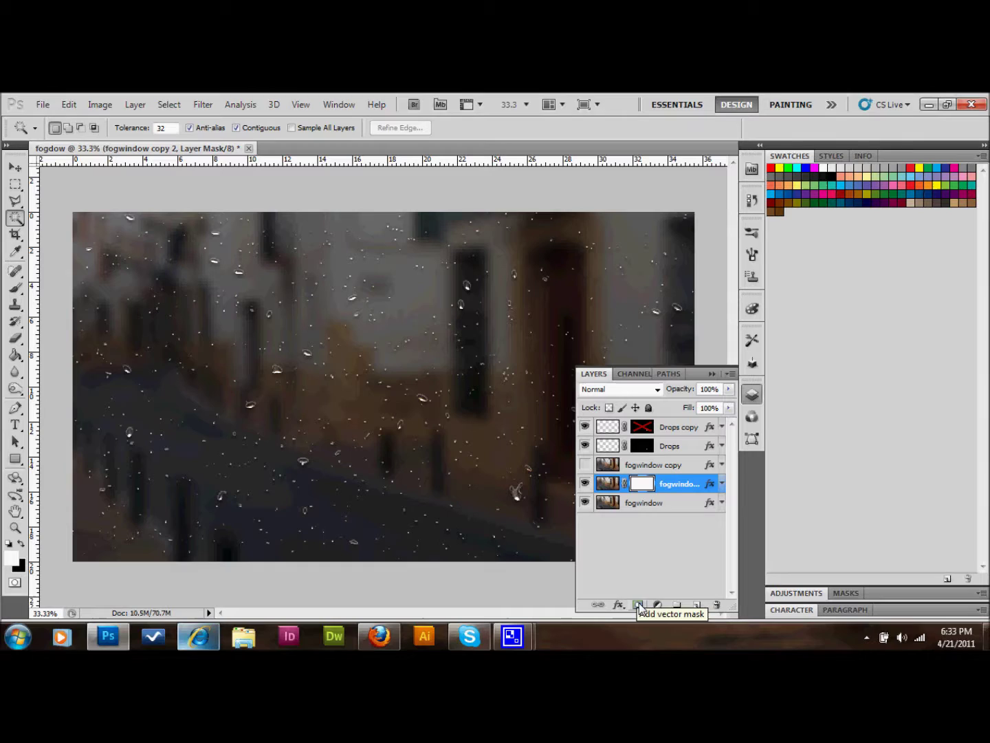
Write the large letters GDB across the window by erasing on fogwindow copy 2's layer mask with a size 90 brush eraser.
click(15, 338)
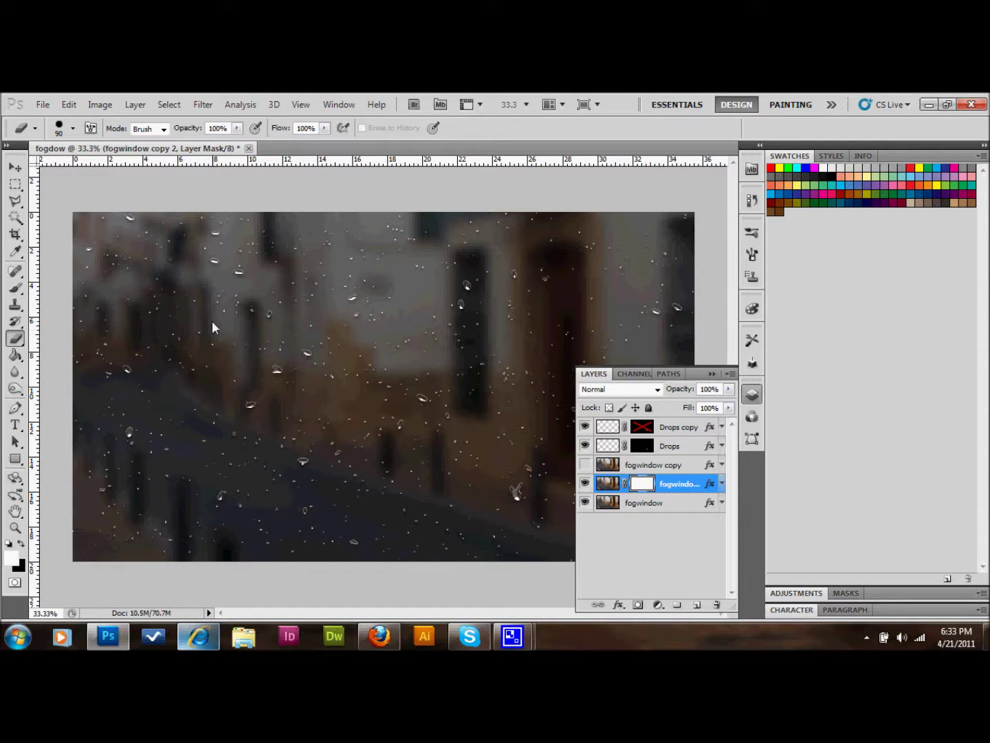
drag(234, 295, 170, 334)
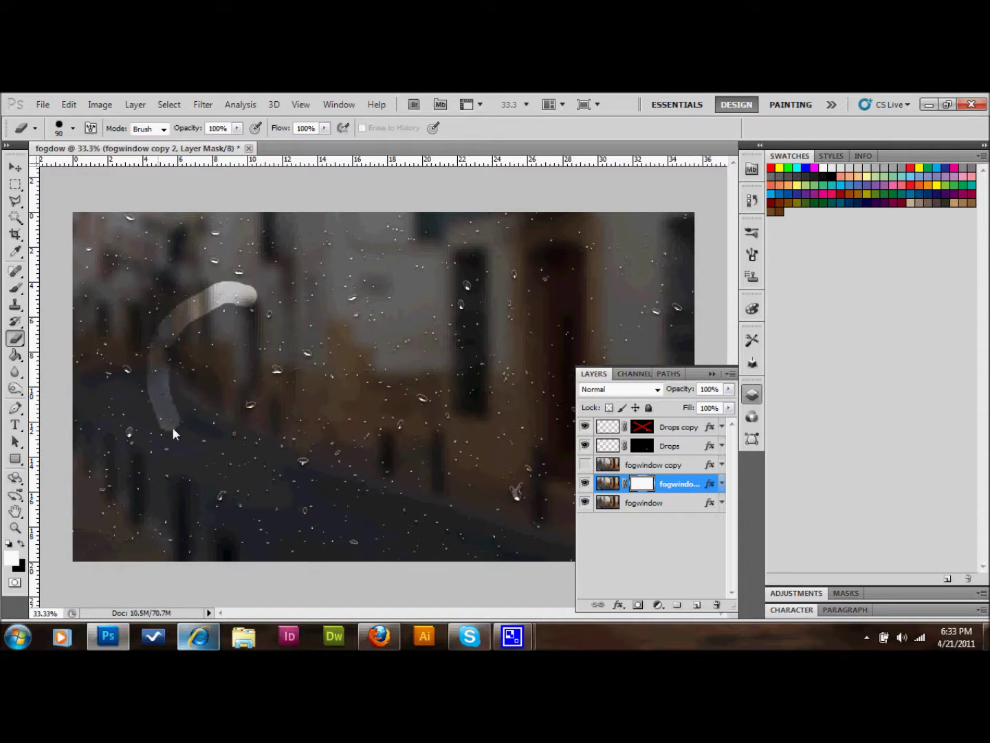
drag(173, 433, 270, 450)
drag(250, 385, 225, 389)
drag(327, 299, 315, 429)
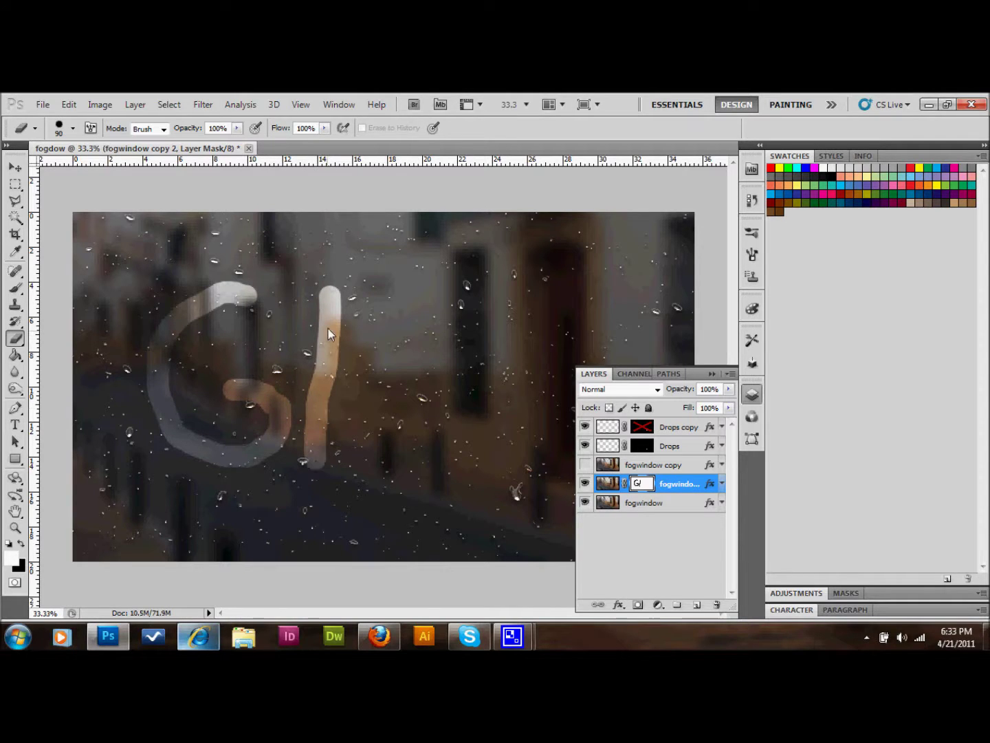
mouse_move(335, 295)
mouse_down()
mouse_move(408, 345)
mouse_move(412, 419)
mouse_move(380, 461)
mouse_move(320, 461)
mouse_up()
drag(454, 312, 451, 461)
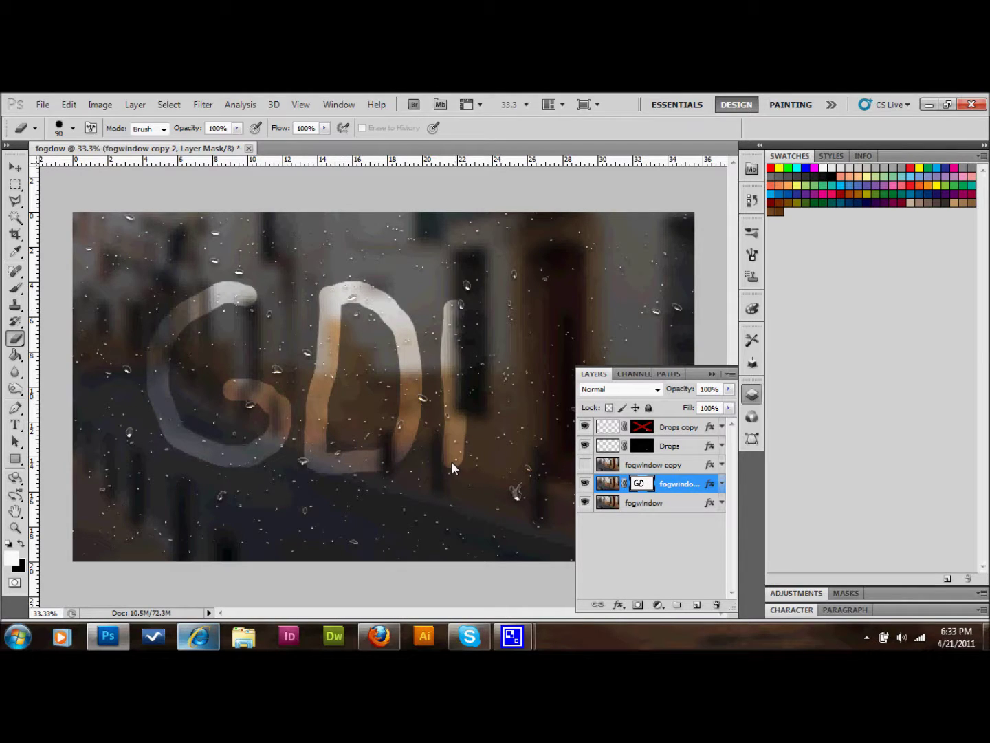
mouse_move(455, 303)
mouse_down()
mouse_move(505, 311)
mouse_move(500, 374)
mouse_move(510, 380)
mouse_up()
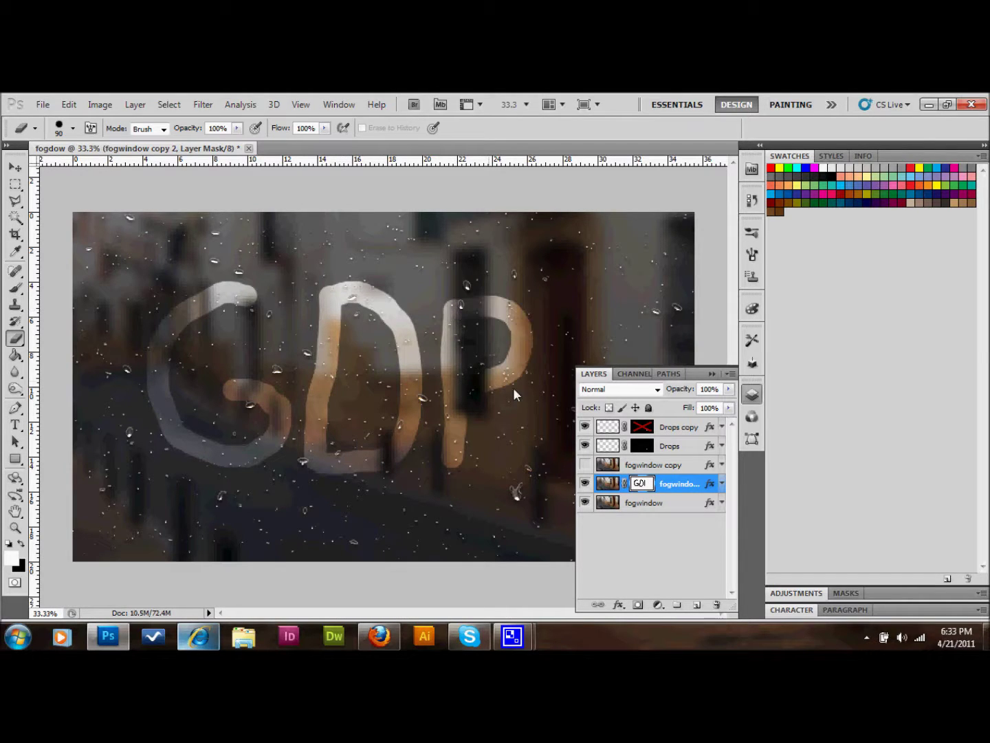
drag(508, 461, 457, 465)
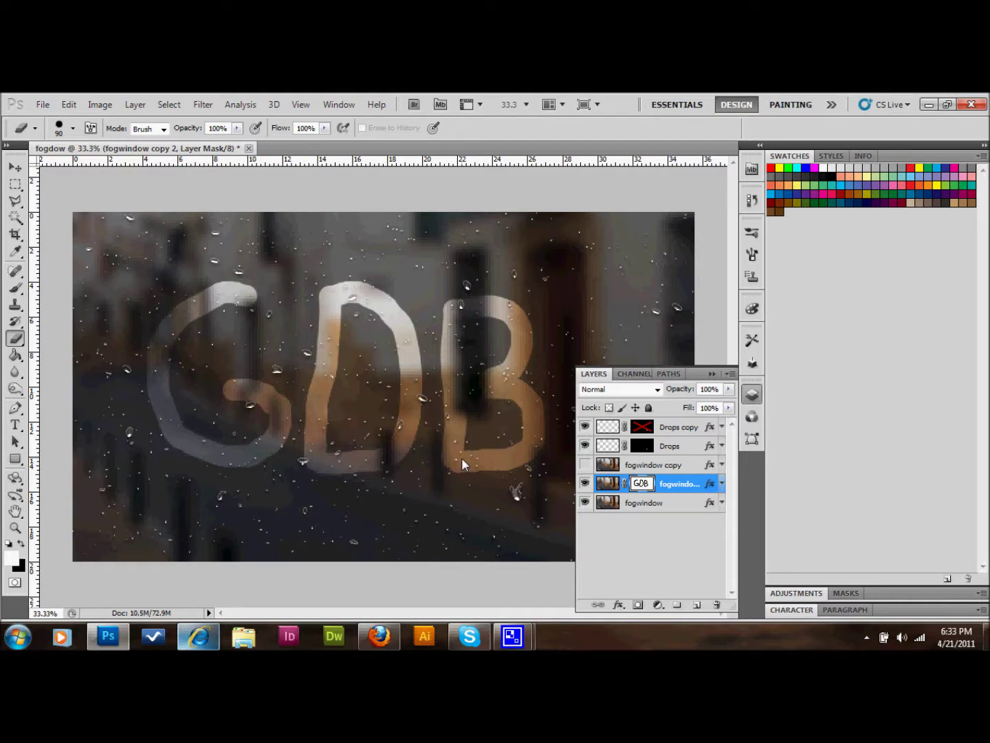
Duplicate the Drops copy layer and offset the duplicate on the canvas to scatter more raindrops over the window.
click(15, 167)
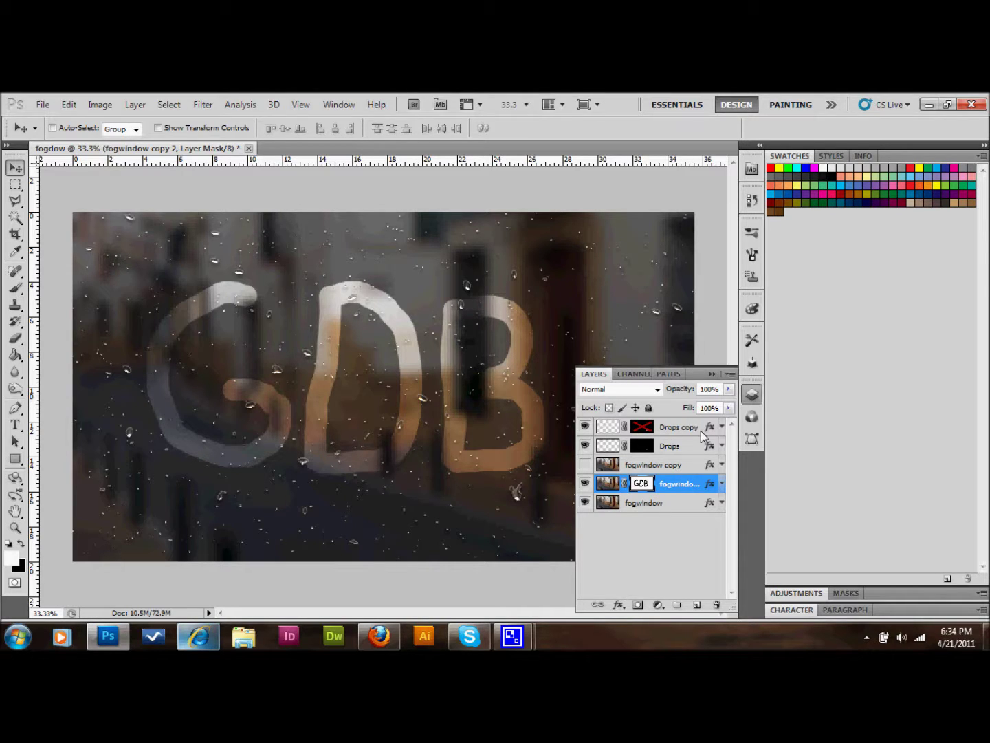
drag(698, 431, 700, 608)
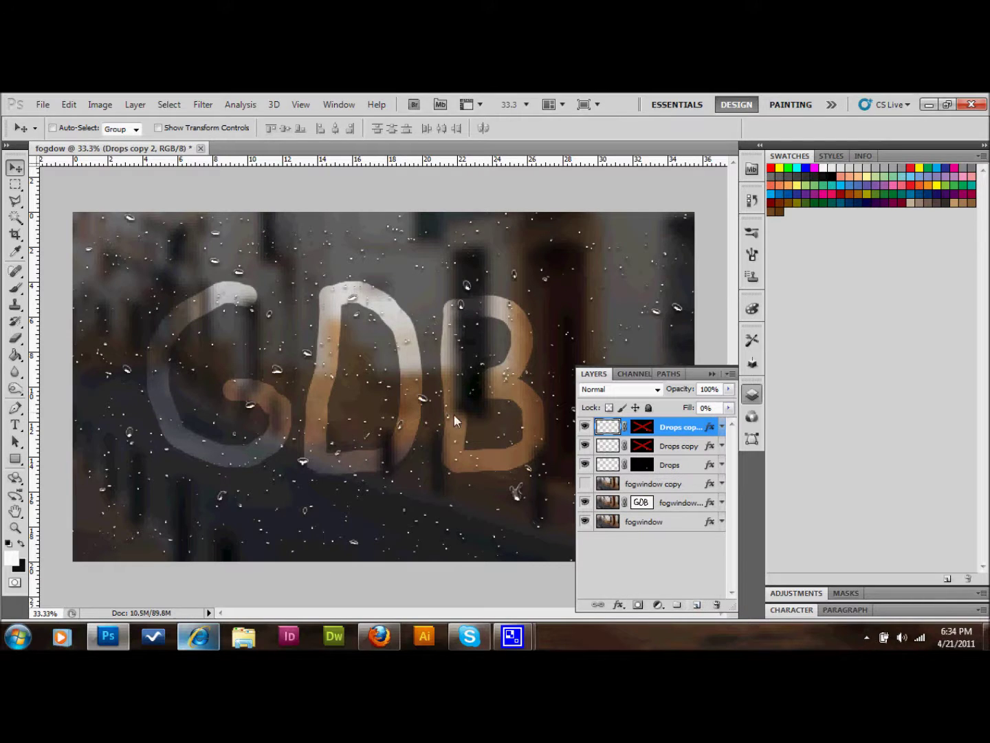
drag(138, 407, 311, 346)
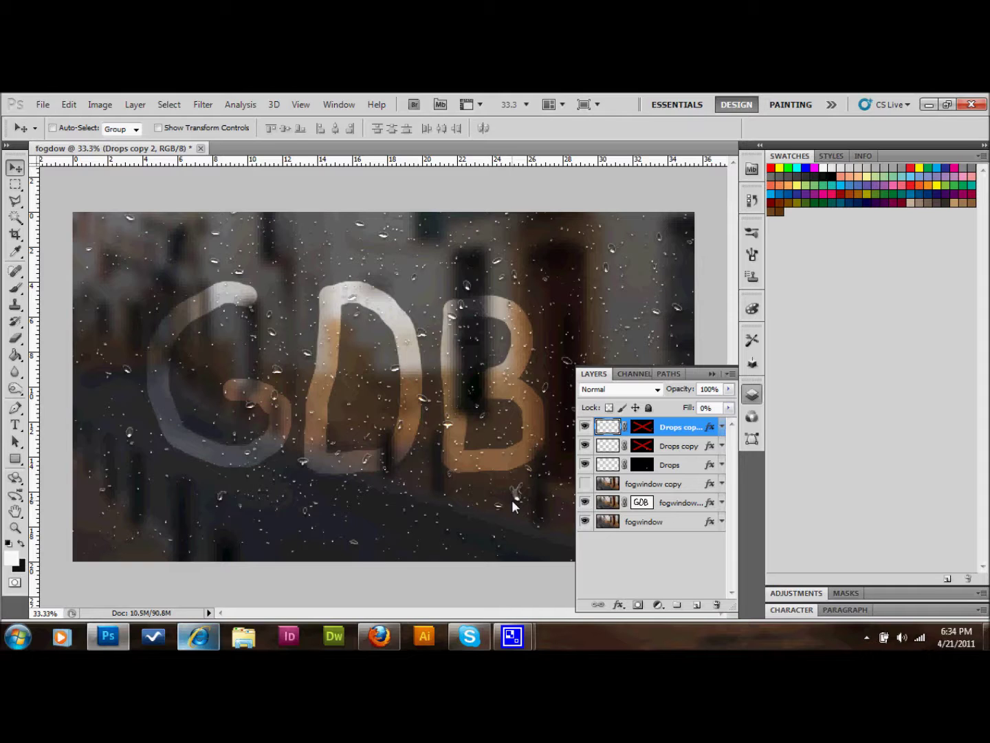
Delete the disabled layer masks from the Drops copy 2 and Drops copy layers.
right_click(642, 429)
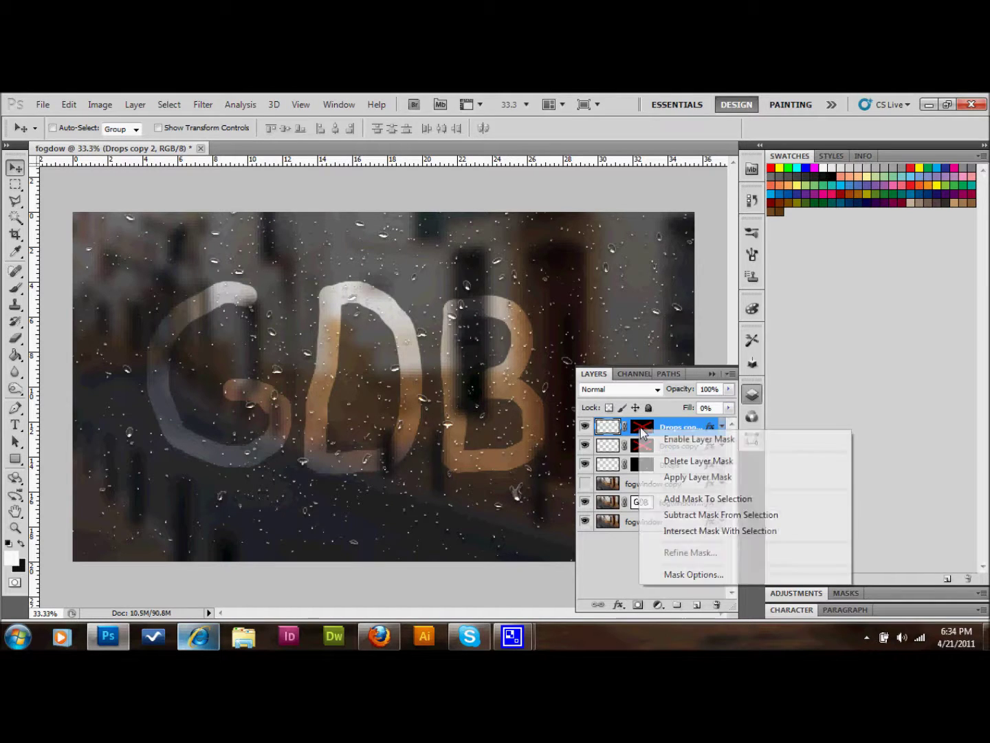
click(681, 461)
right_click(649, 447)
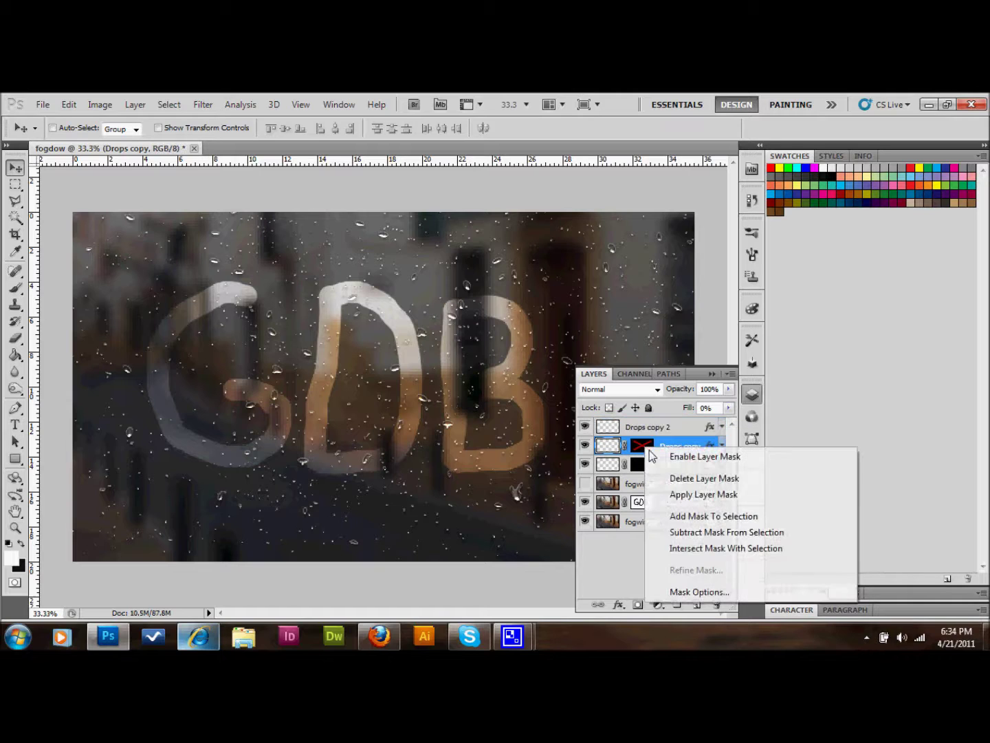
click(684, 479)
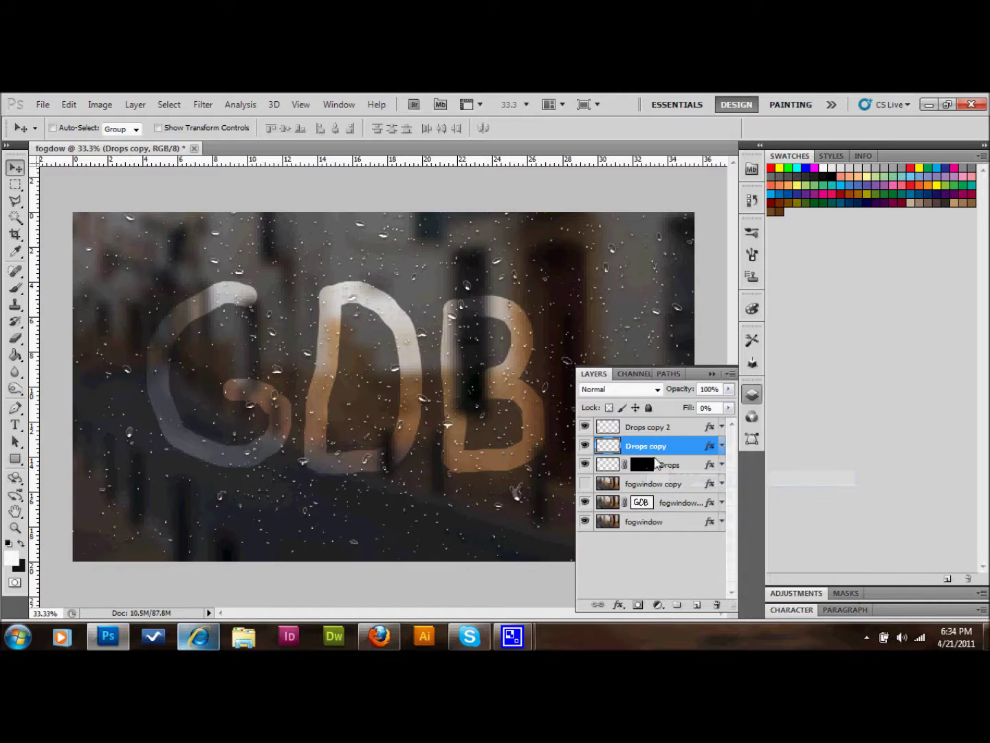
Merge the Drops copy 2 and Drops copy layers into a single layer.
shift+click(684, 432)
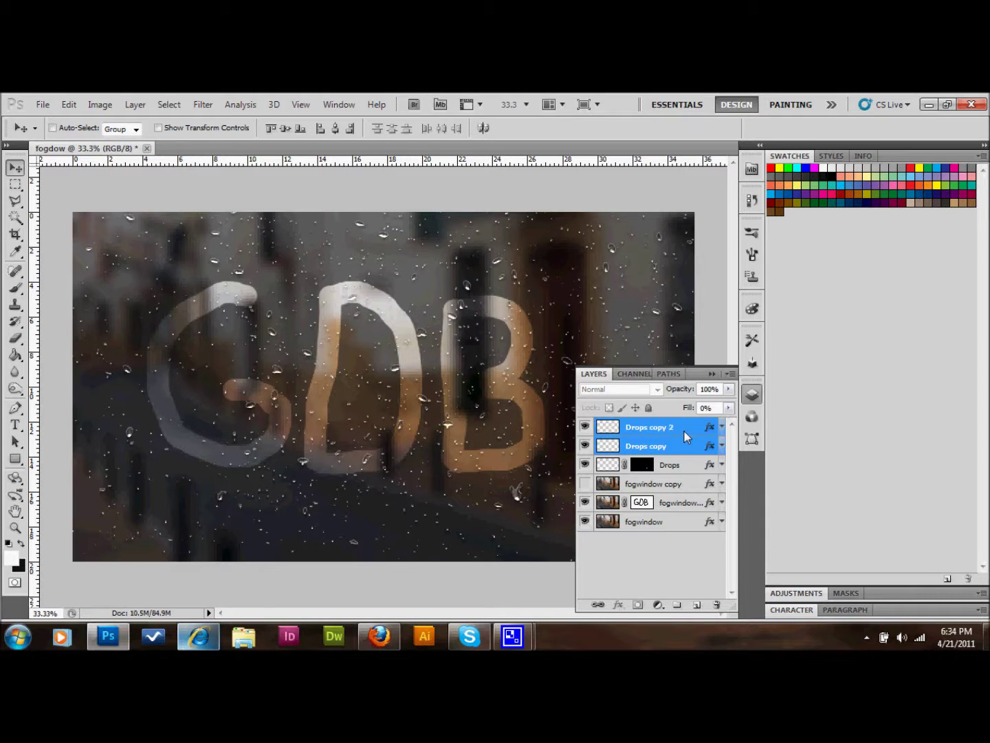
click(138, 107)
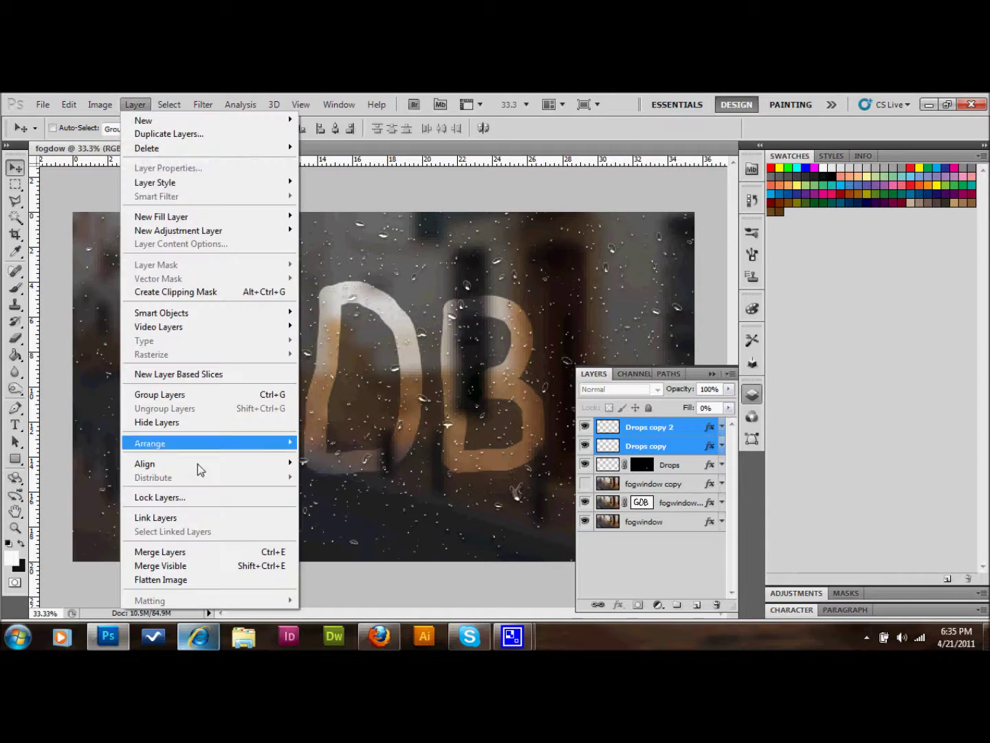
click(196, 552)
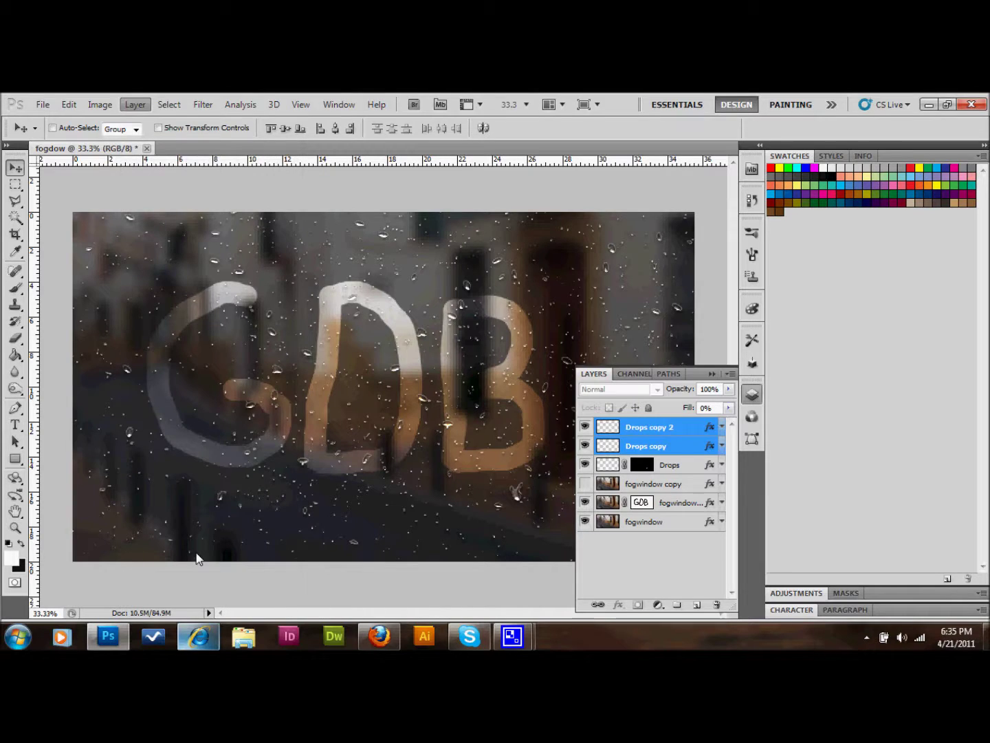
key(ctrl+e)
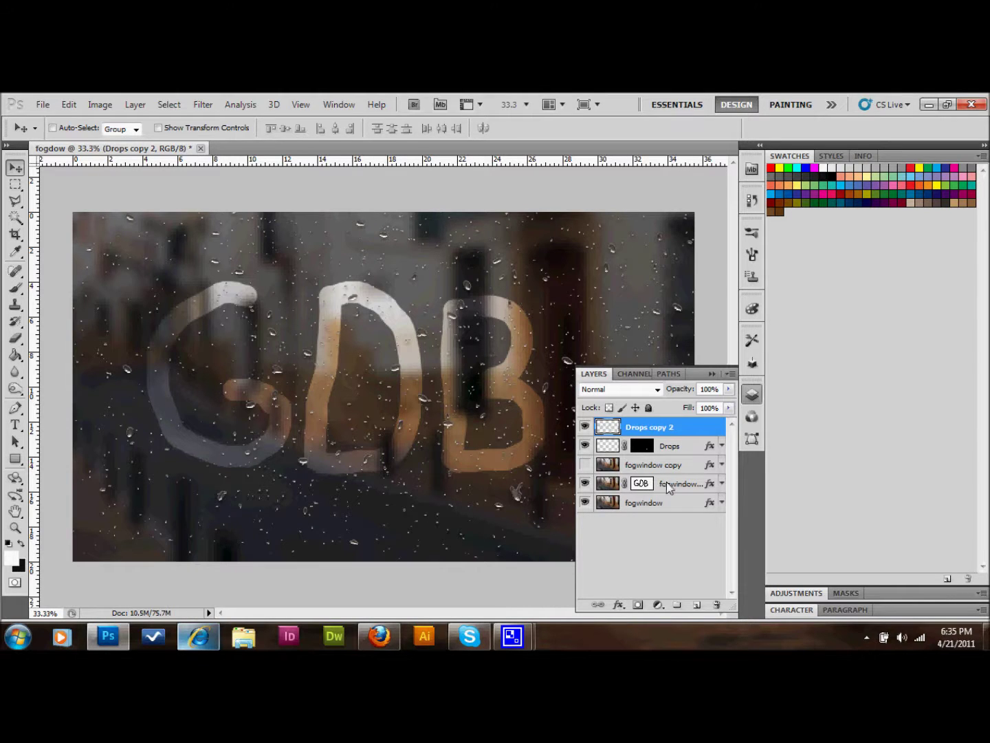
Duplicate the fogwindow copy 2 layer and delete the GDB layer mask from the duplicate.
drag(698, 484, 687, 485)
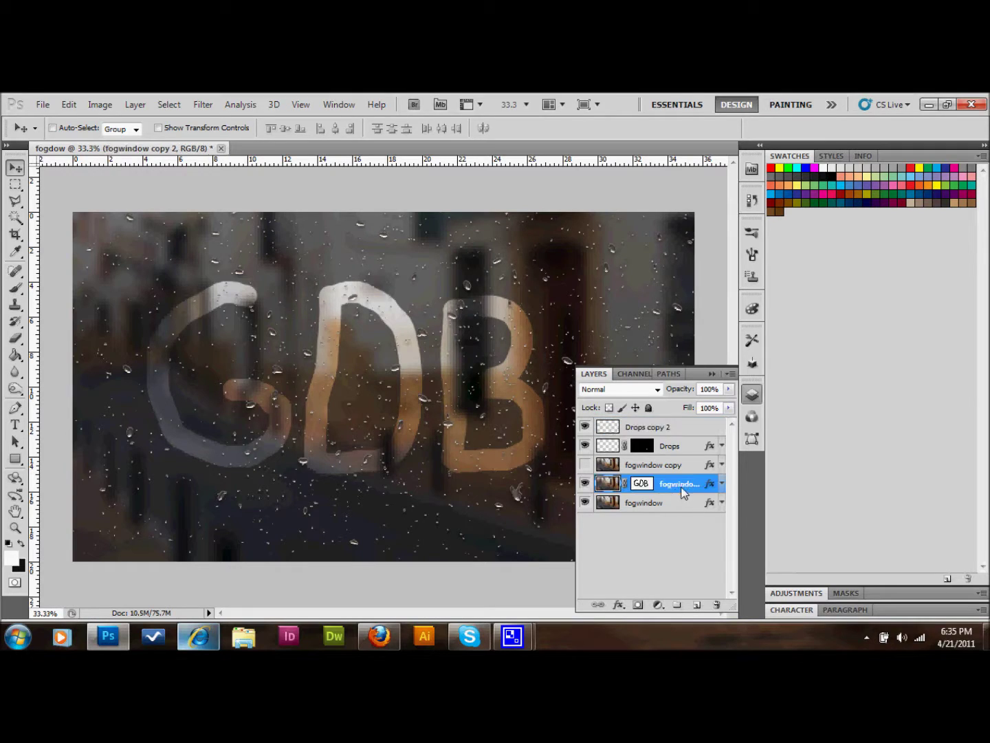
drag(661, 488, 697, 605)
click(644, 487)
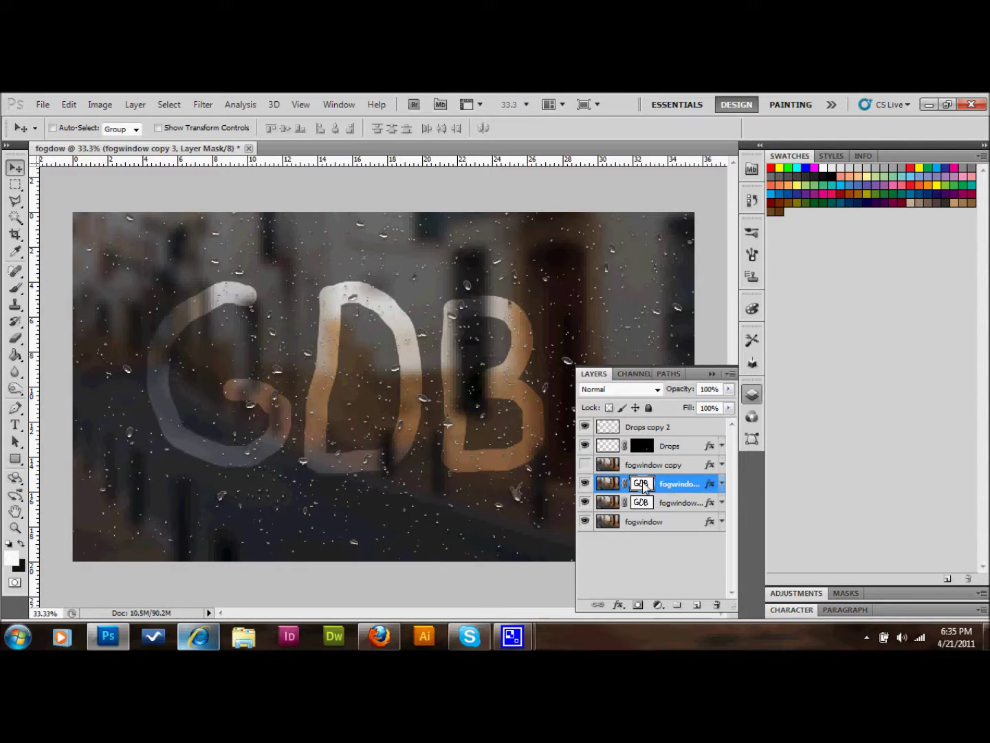
right_click(644, 487)
click(697, 357)
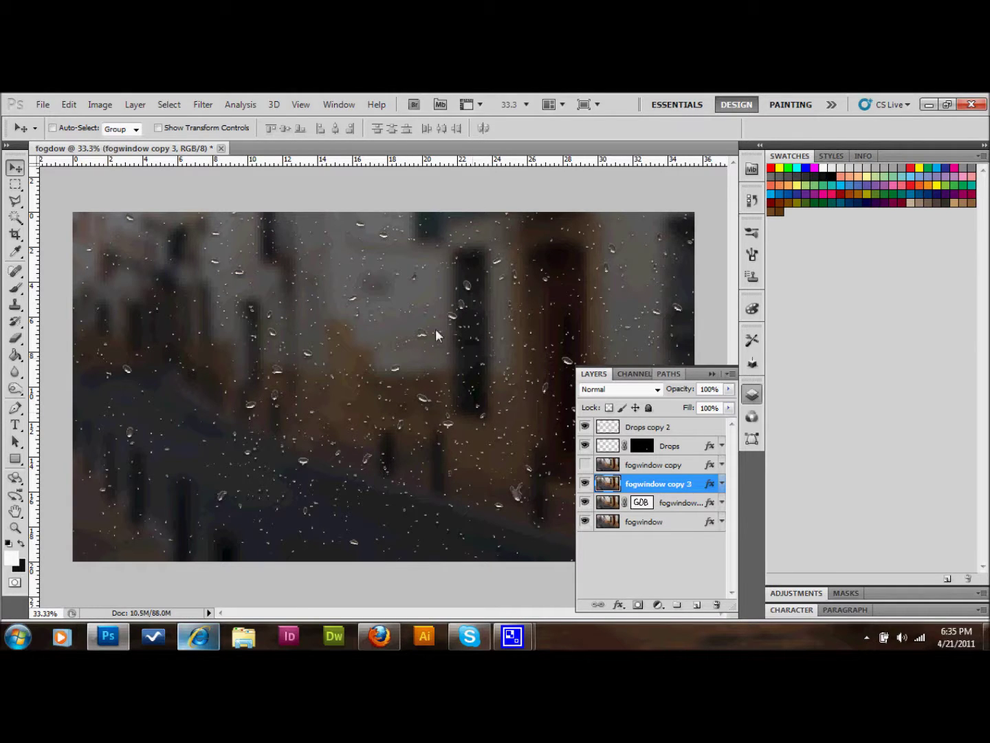
Add a Hide All layer mask to fogwindow copy 3 and render Clouds on it.
click(137, 104)
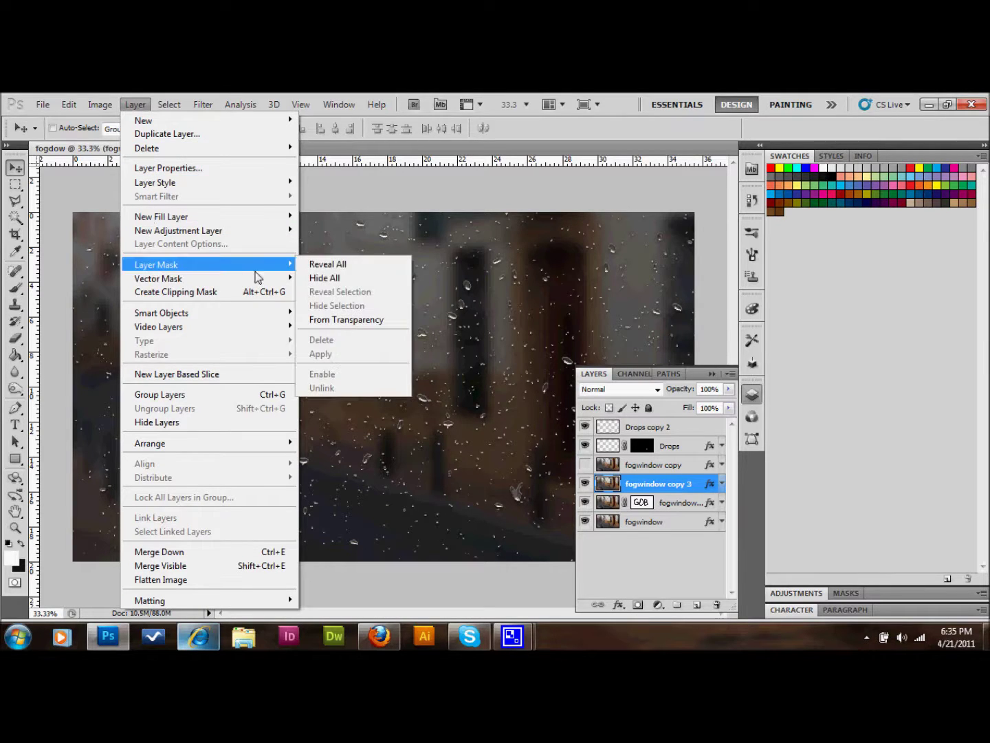
mouse_move(287, 267)
click(317, 277)
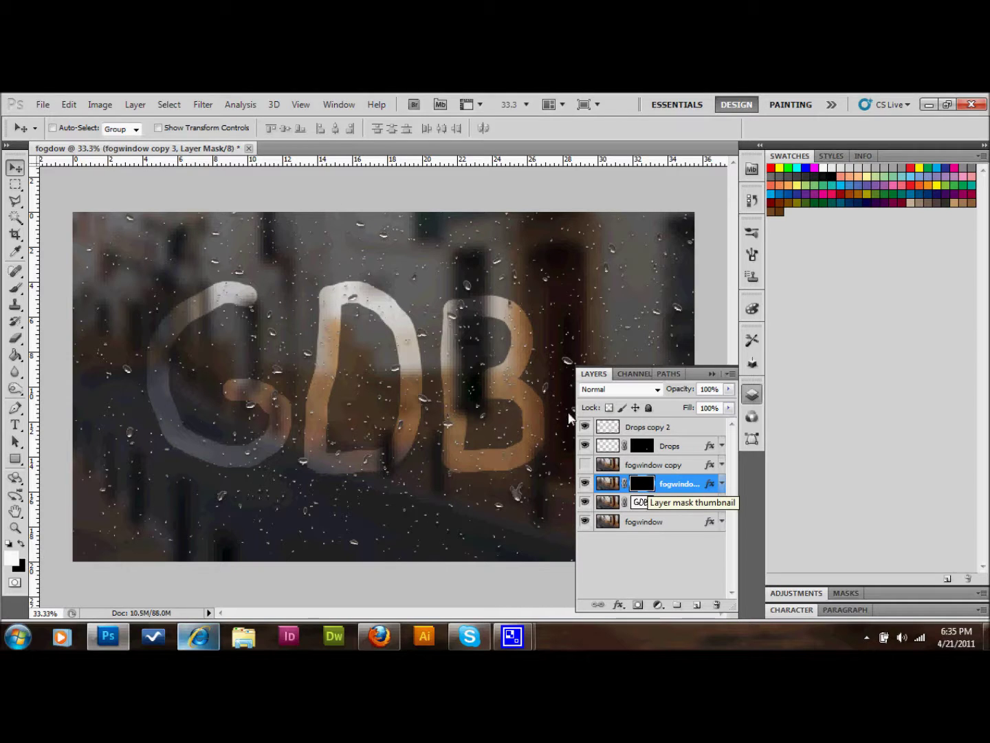
click(203, 104)
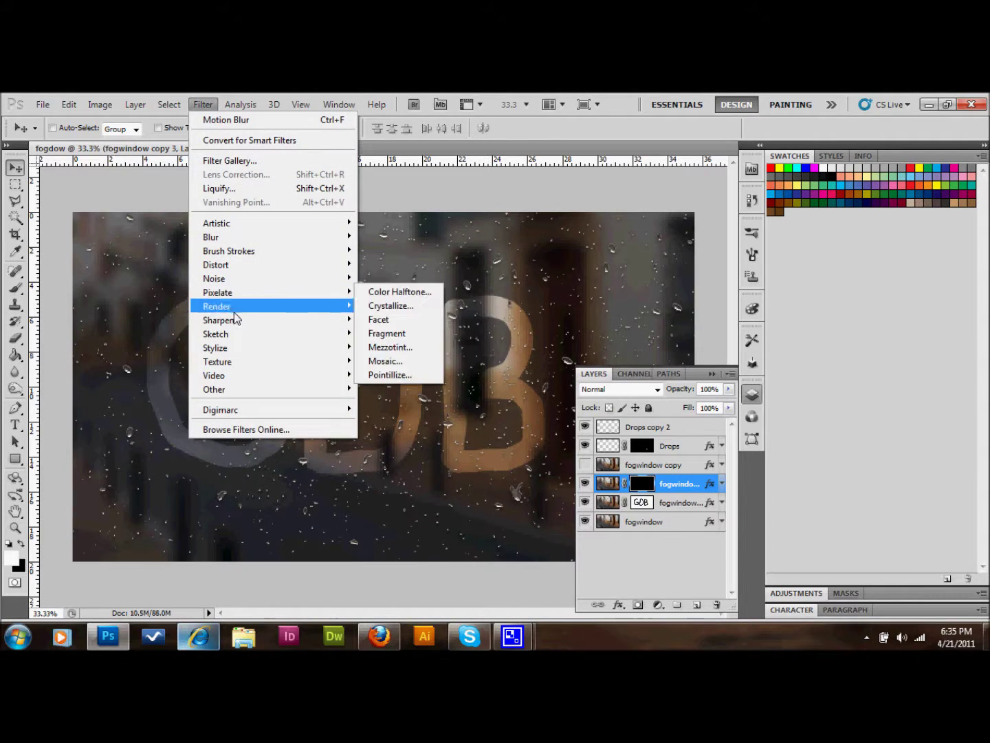
mouse_move(337, 307)
click(389, 308)
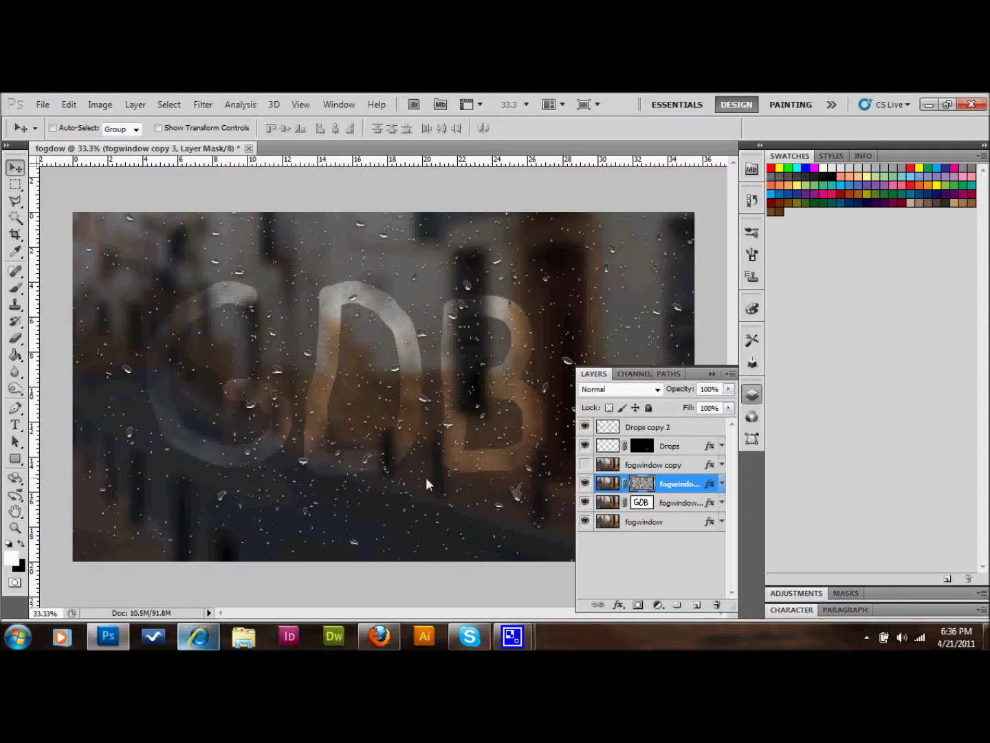
Duplicate all the layers from Drops copy 2 down to fogwindow and merge the duplicates into one layer.
click(670, 428)
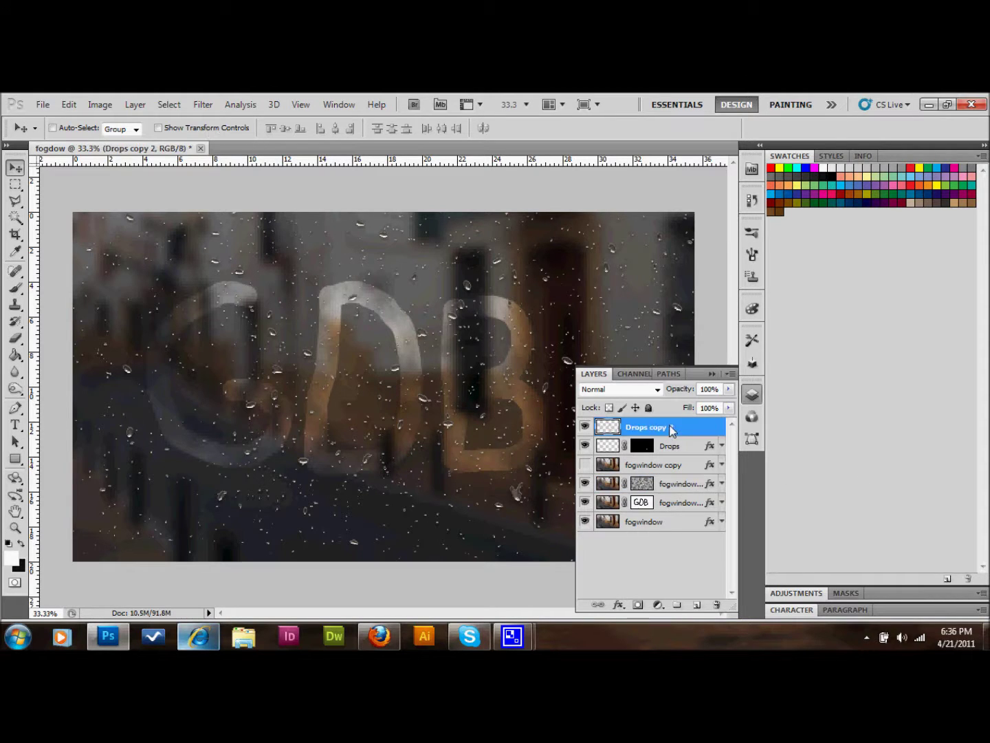
shift+click(671, 523)
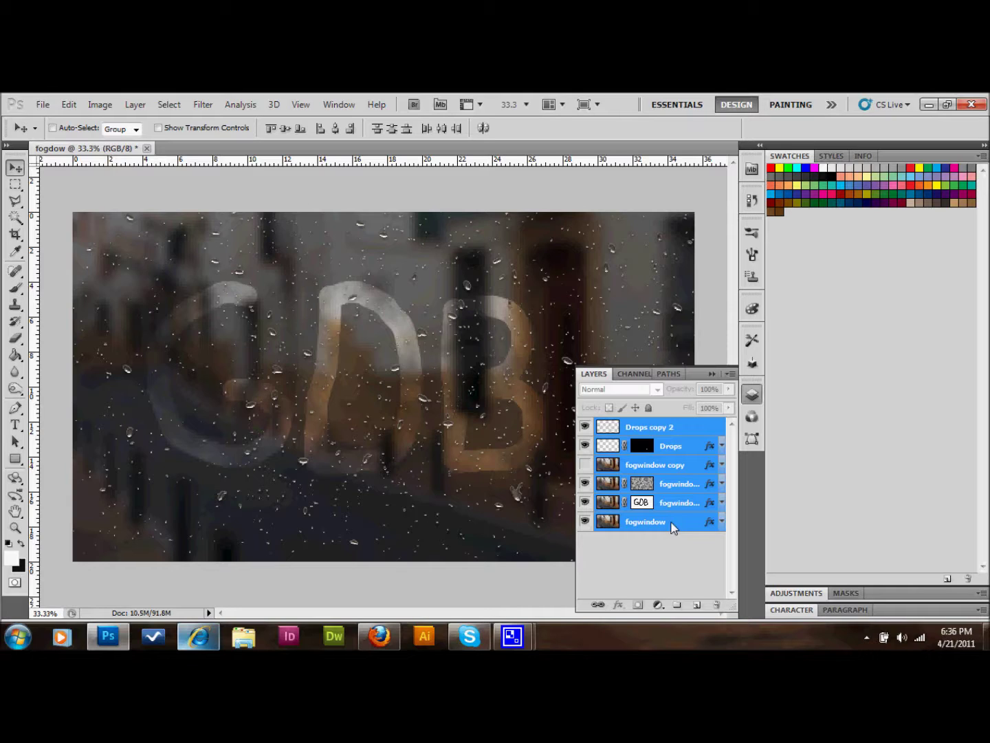
drag(687, 520, 699, 605)
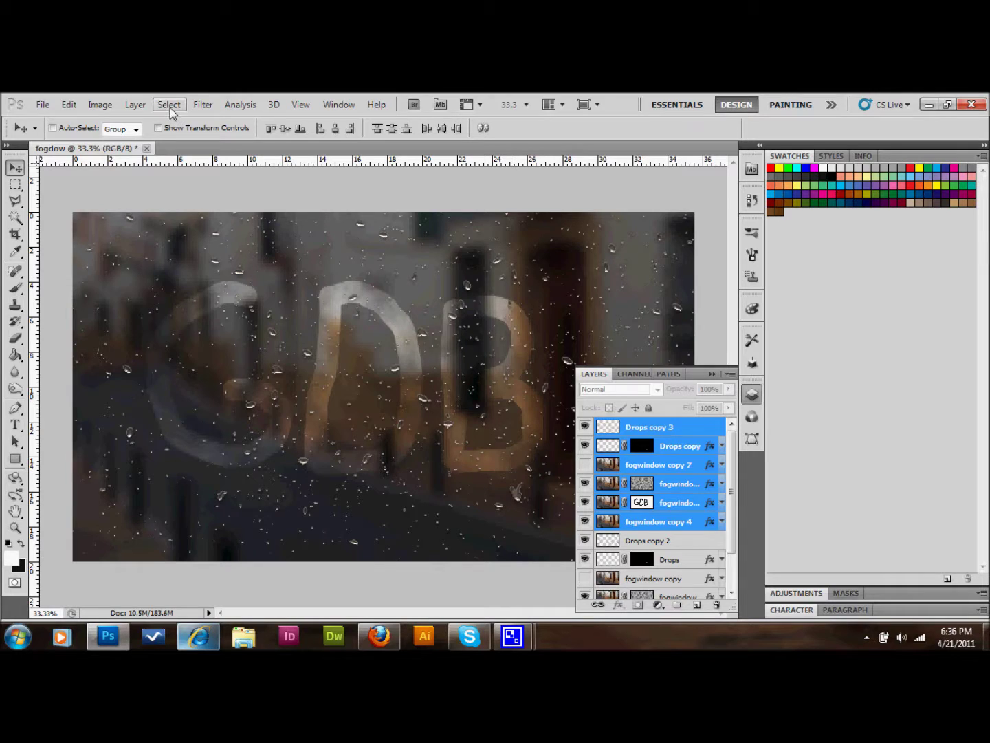
click(135, 105)
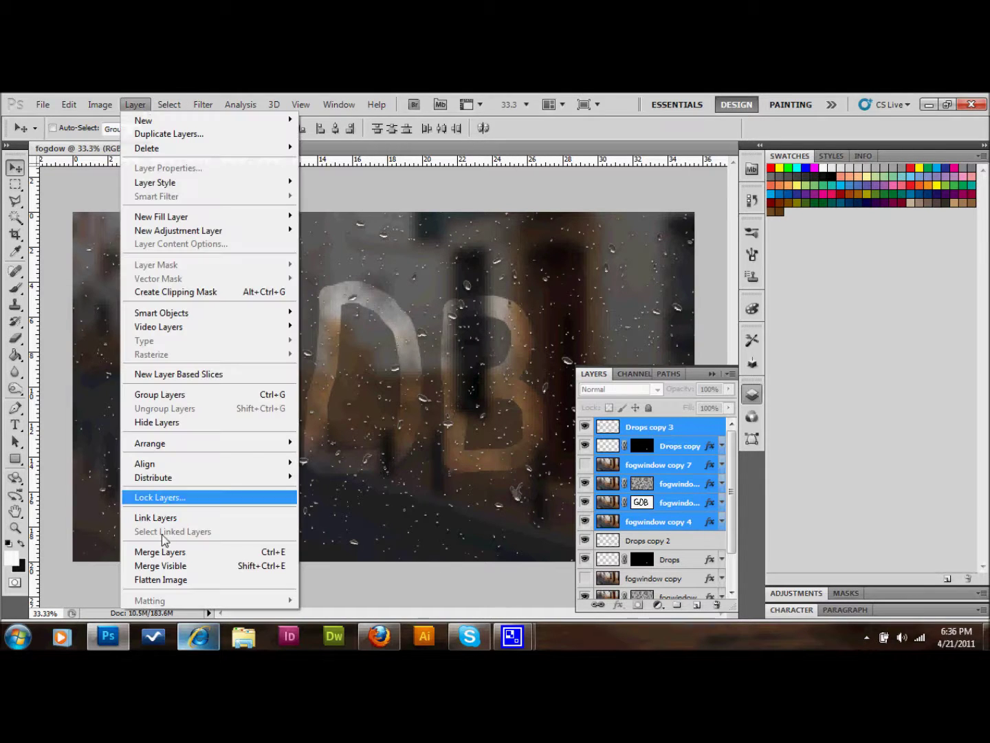
click(172, 553)
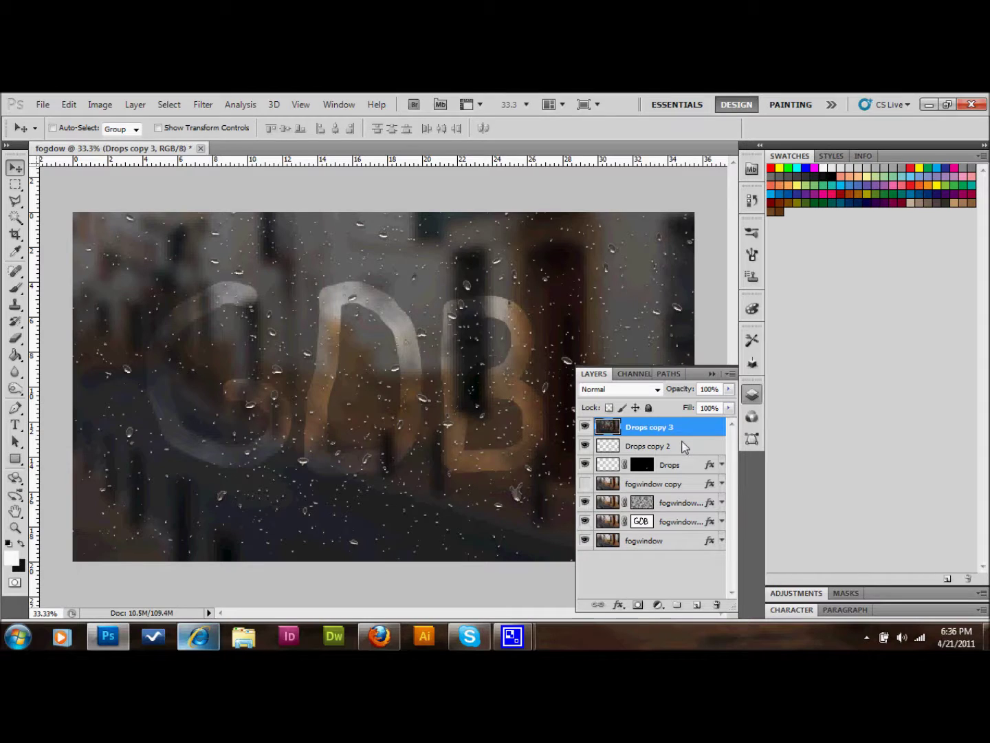
Apply a Gaussian Blur with a 20-pixel radius to the merged Drops copy 3 layer.
click(203, 105)
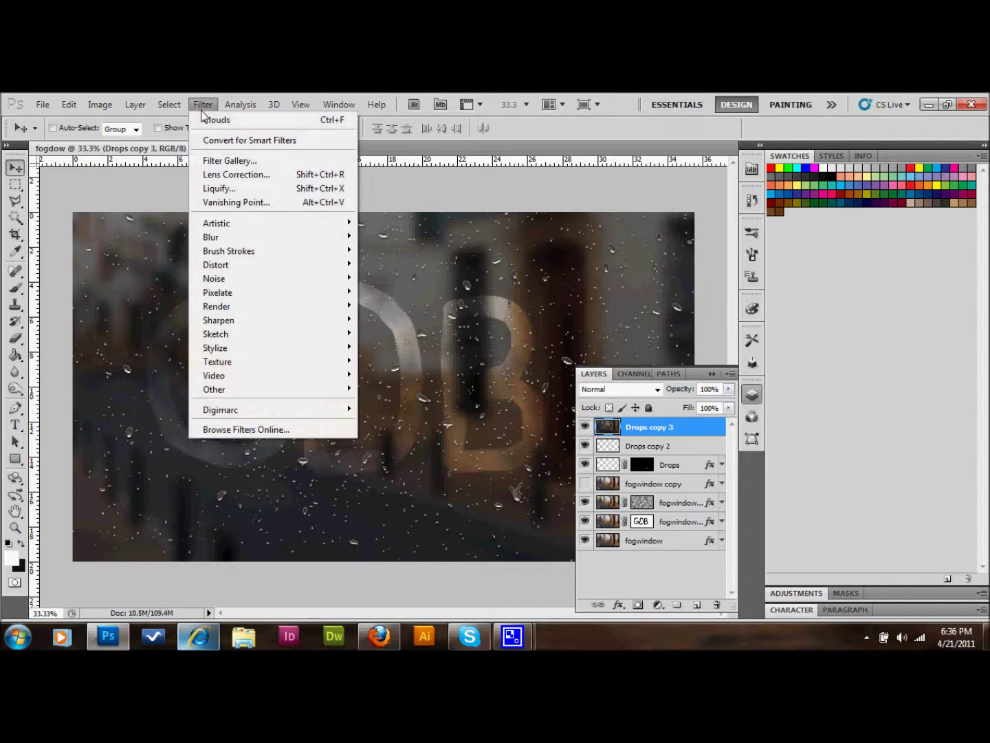
mouse_move(233, 236)
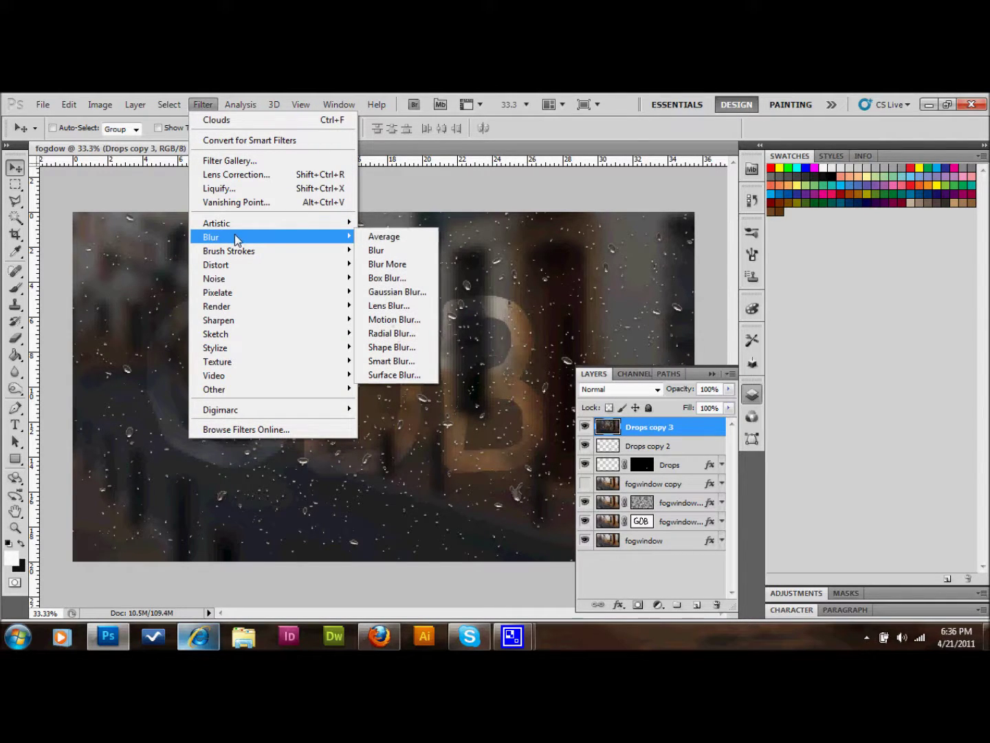
mouse_move(330, 252)
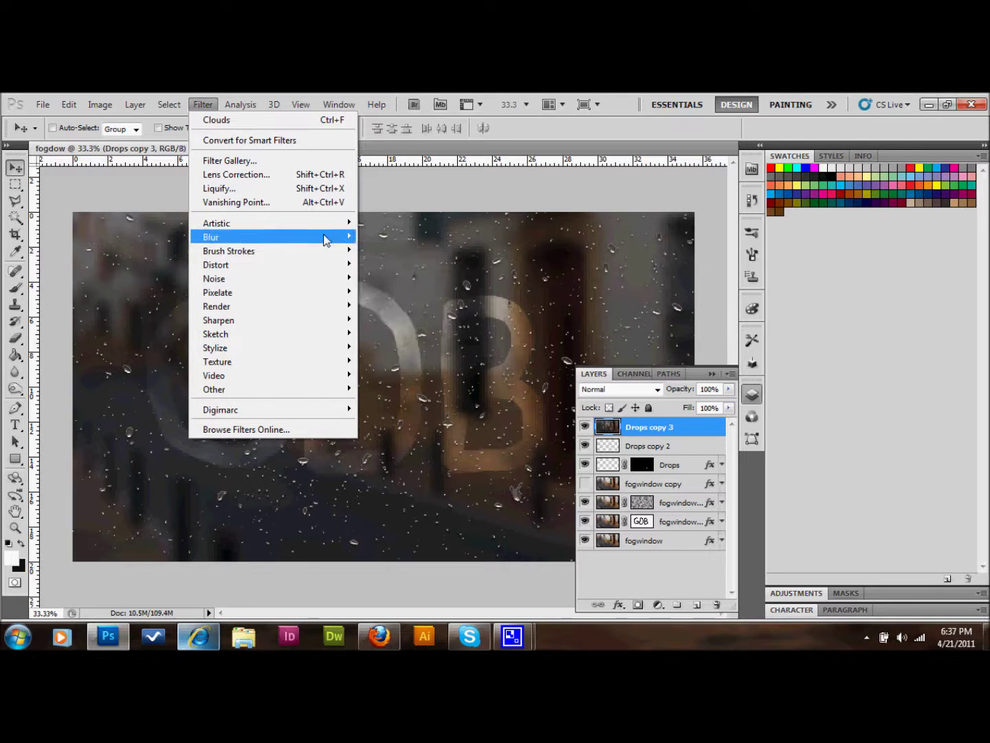
click(399, 292)
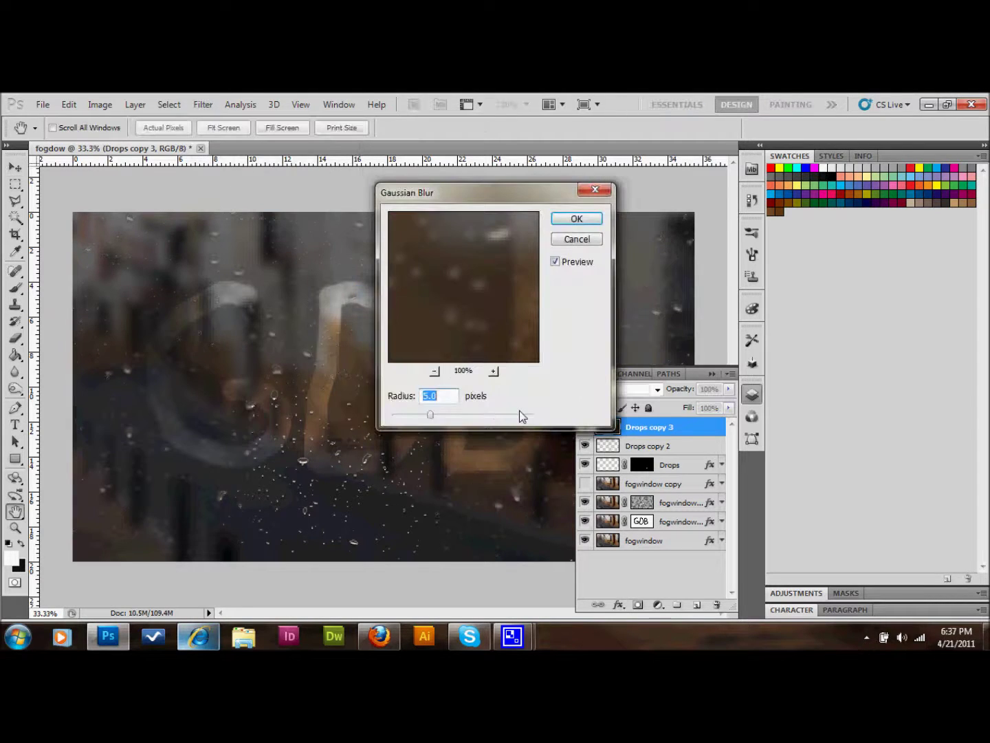
text(20)
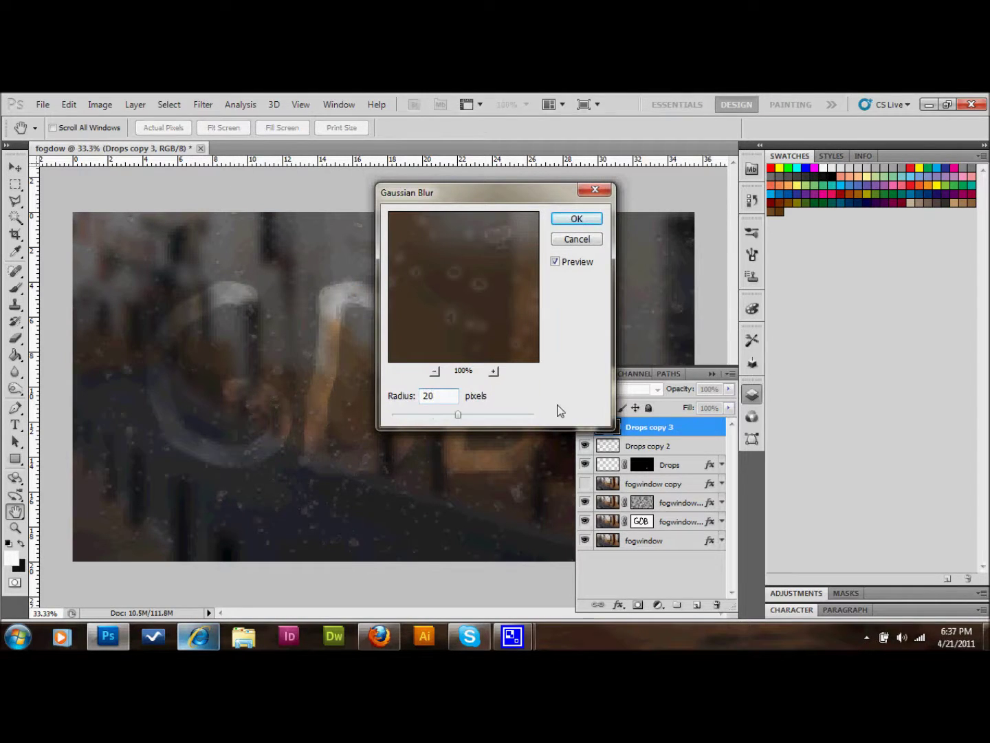
click(577, 219)
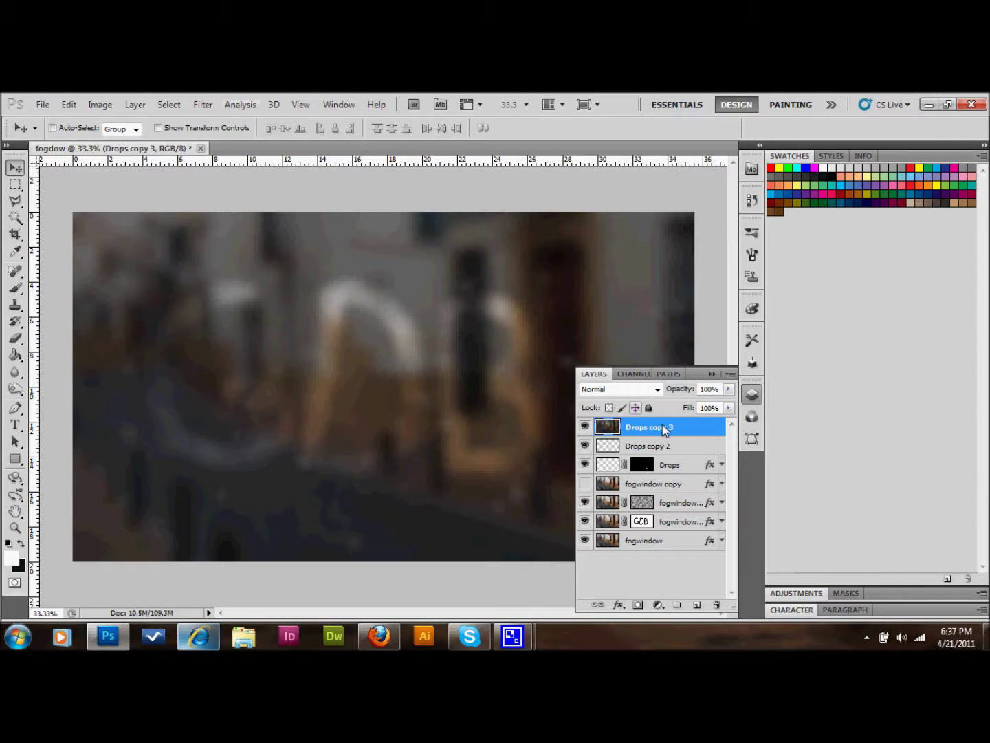
Set the blurred Drops copy 3 layer to Overlay blending at 40% opacity.
click(642, 391)
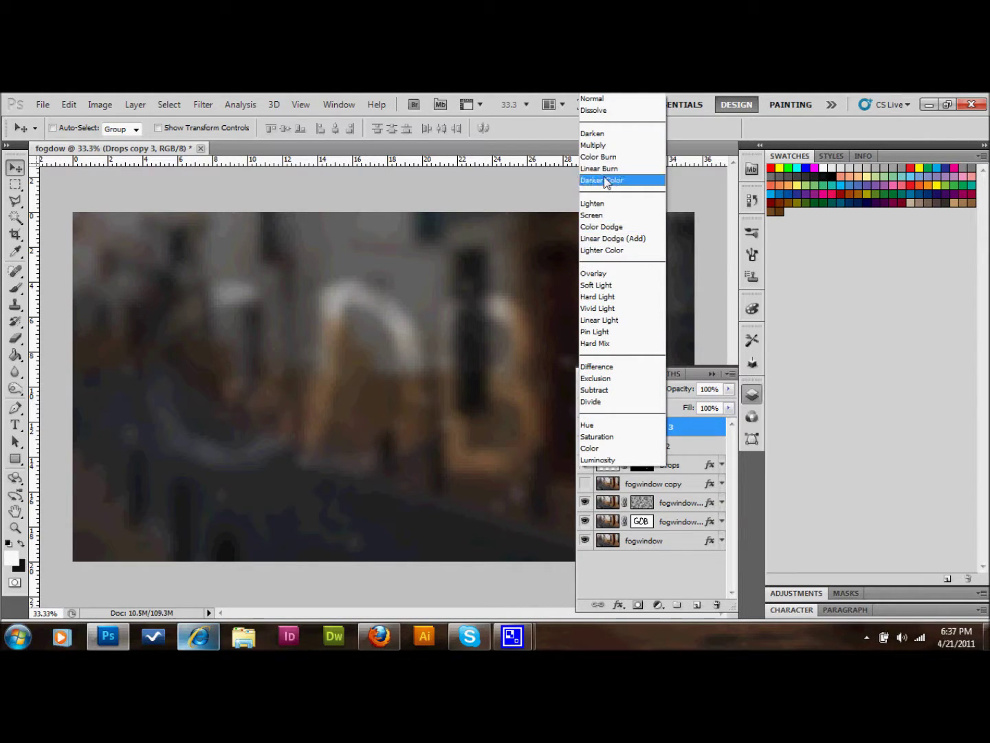
click(604, 273)
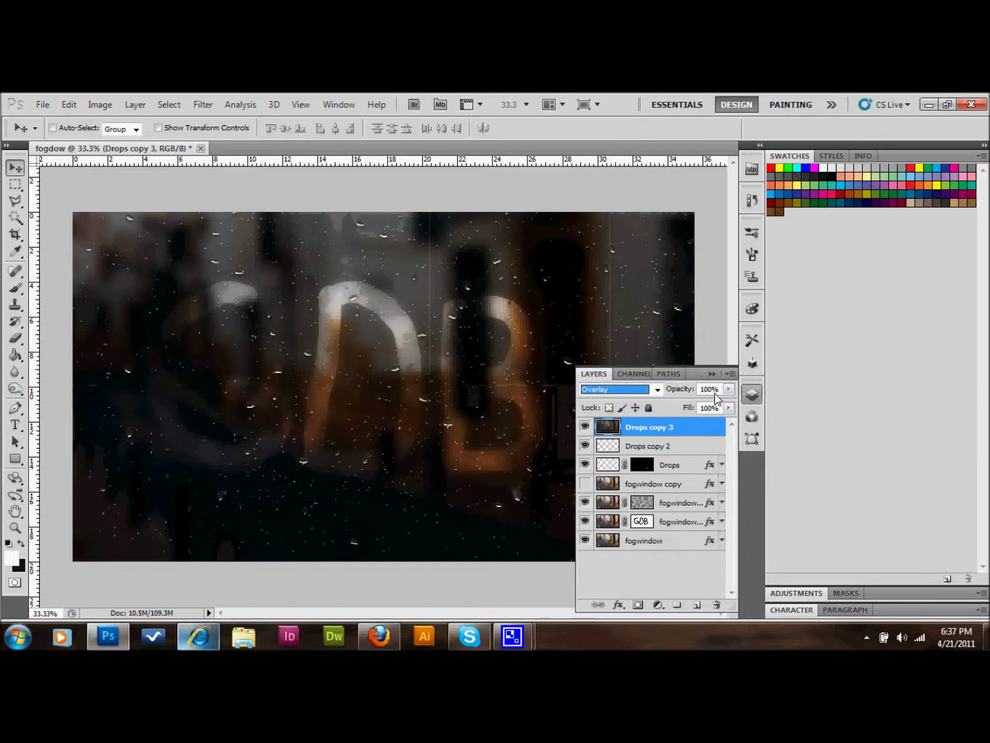
click(691, 387)
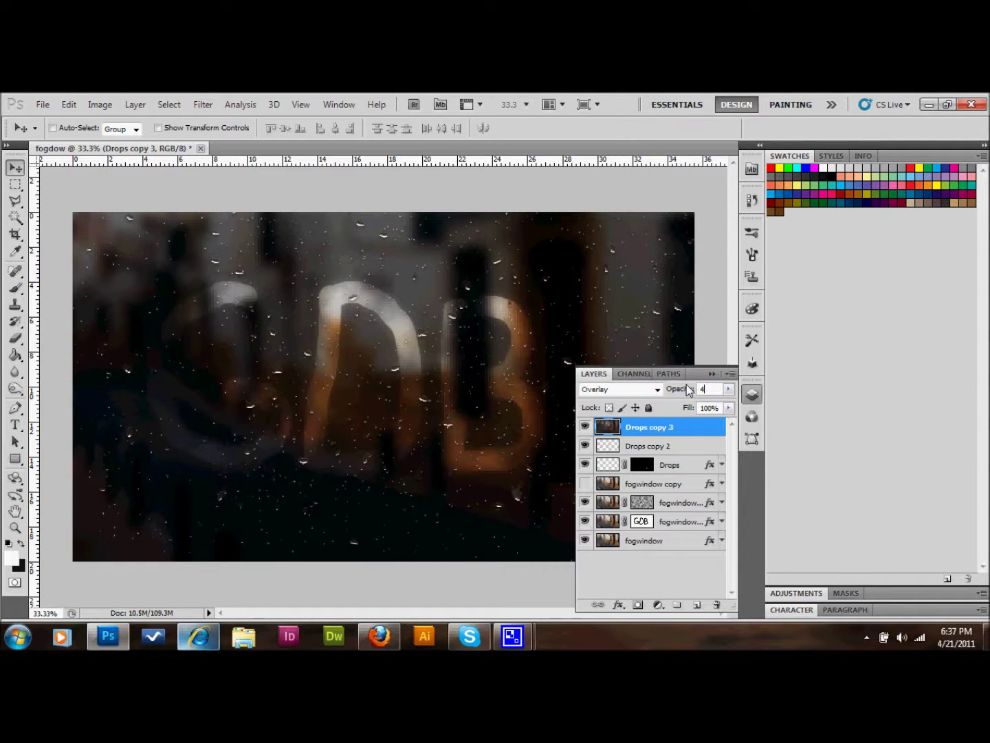
text(40)
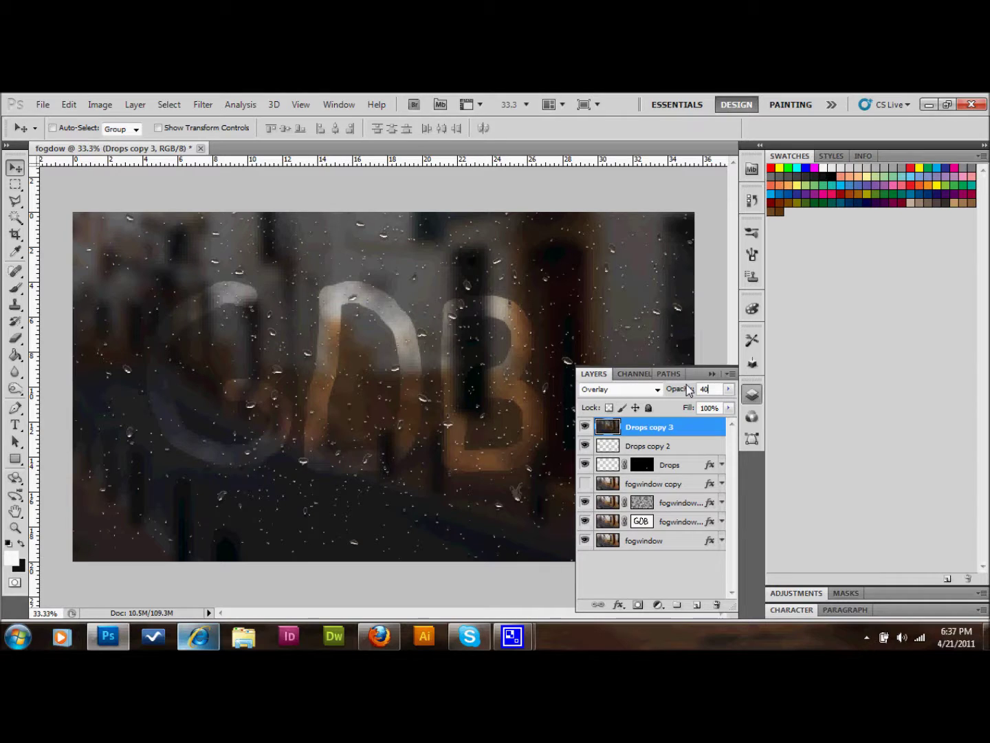
Duplicate the Drops copy 3 layer and set the duplicate's blend mode to Screen.
drag(692, 424, 698, 609)
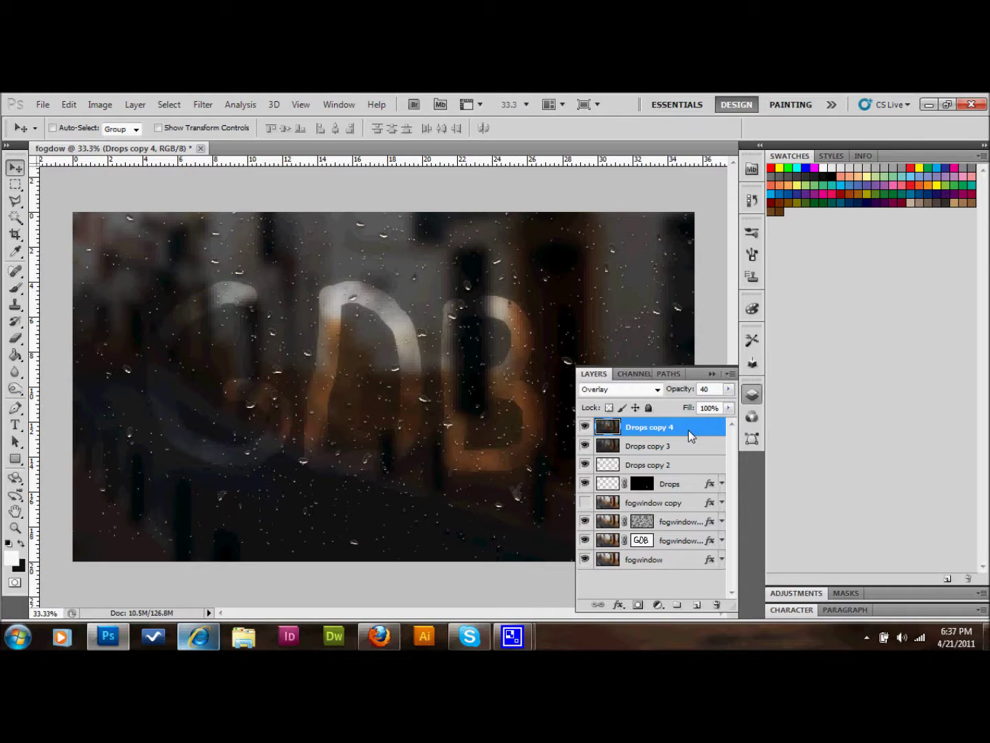
click(636, 394)
click(606, 217)
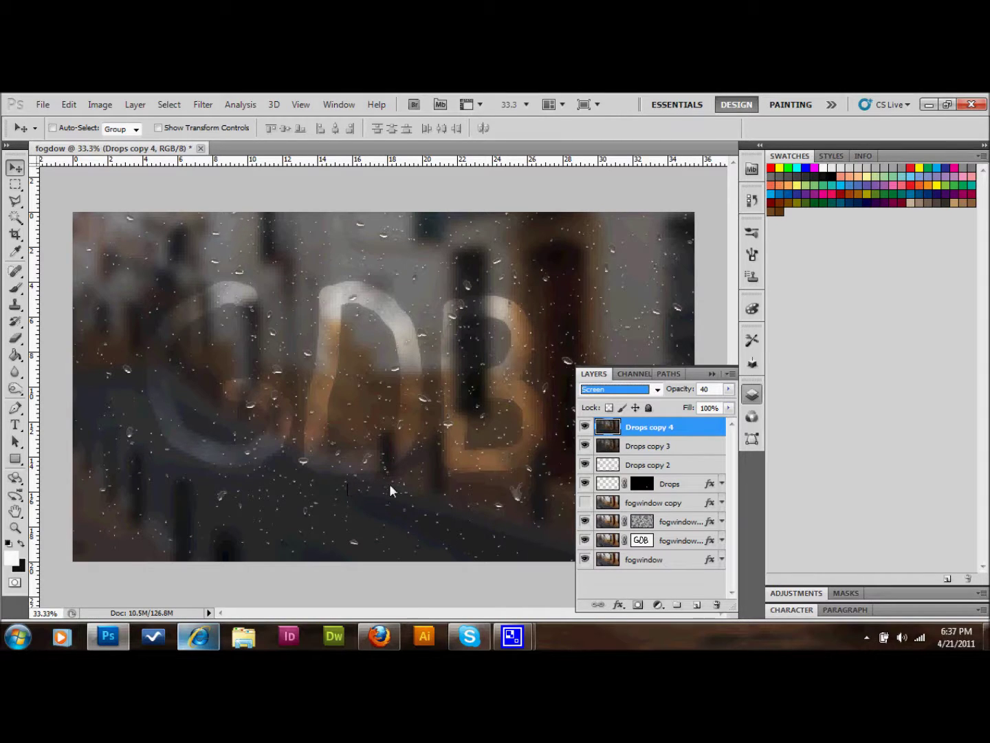
Add a new empty layer above Drops copy 4 and set up the Gradient tool with a radial gradient.
click(697, 606)
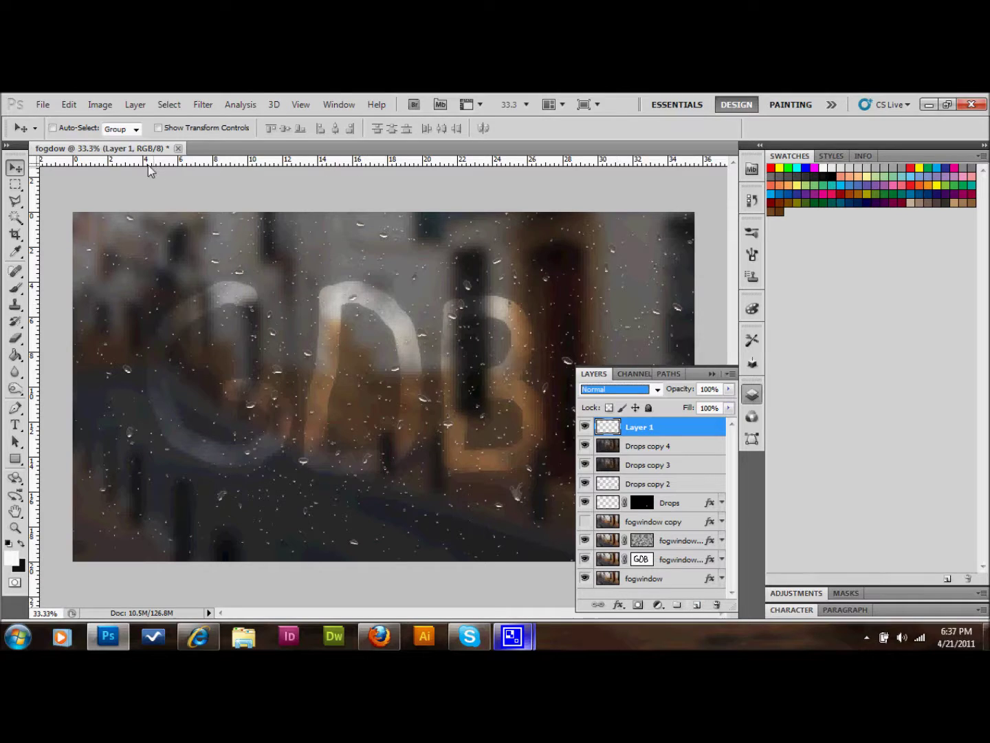
click(15, 358)
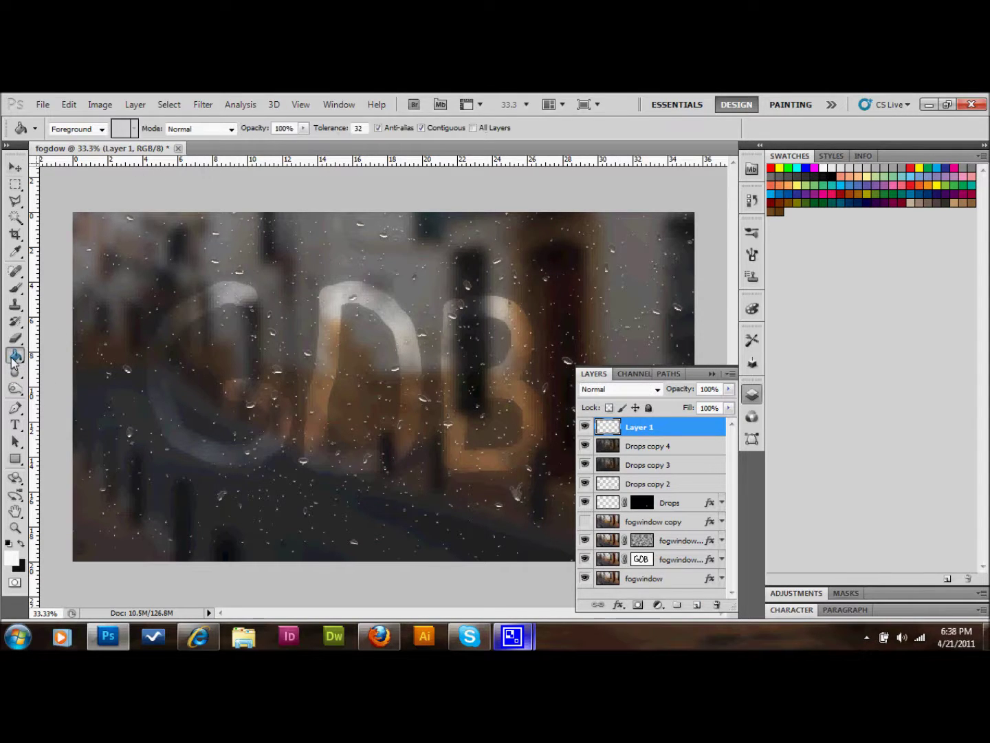
click(73, 354)
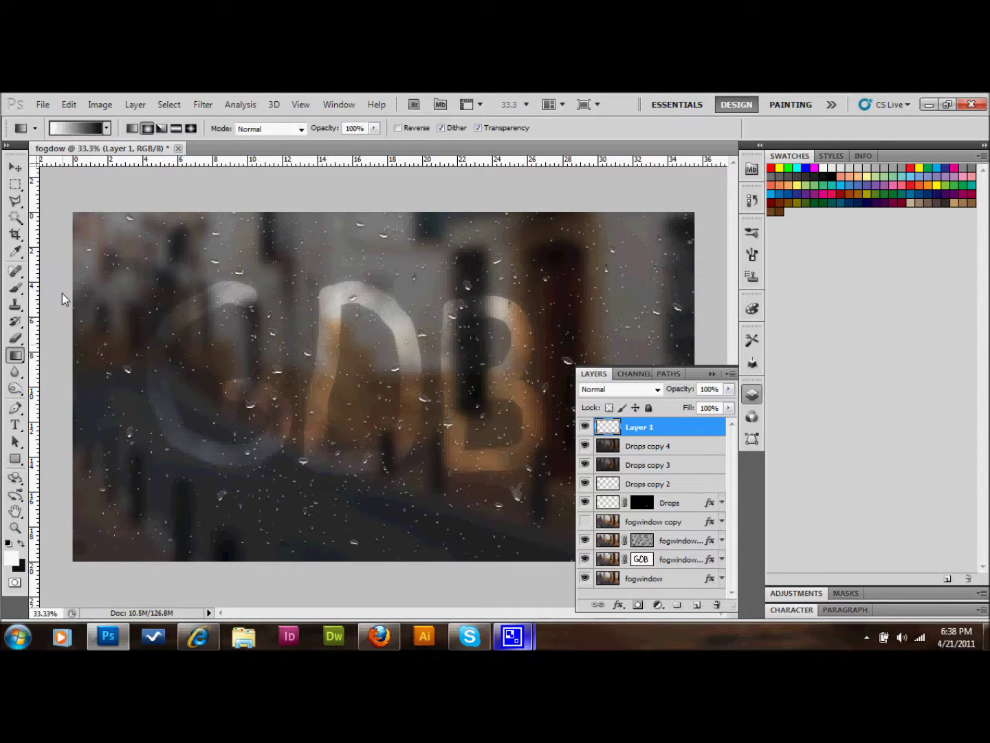
click(149, 129)
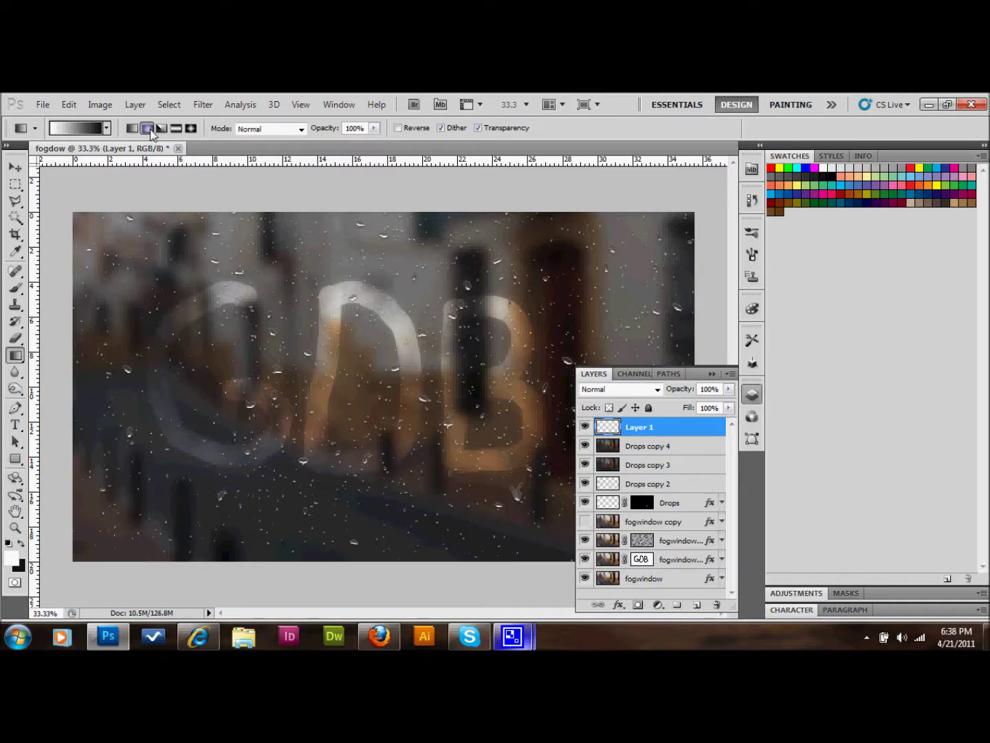
Change the white starting colour stop of the gradient to a medium gray.
click(73, 132)
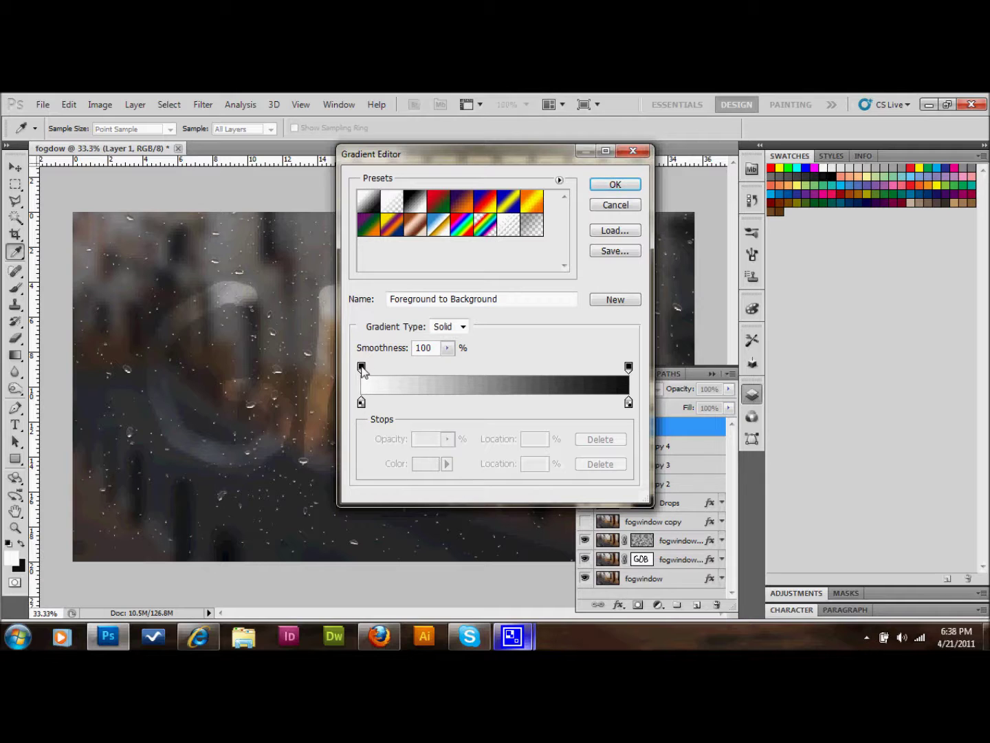
double_click(361, 402)
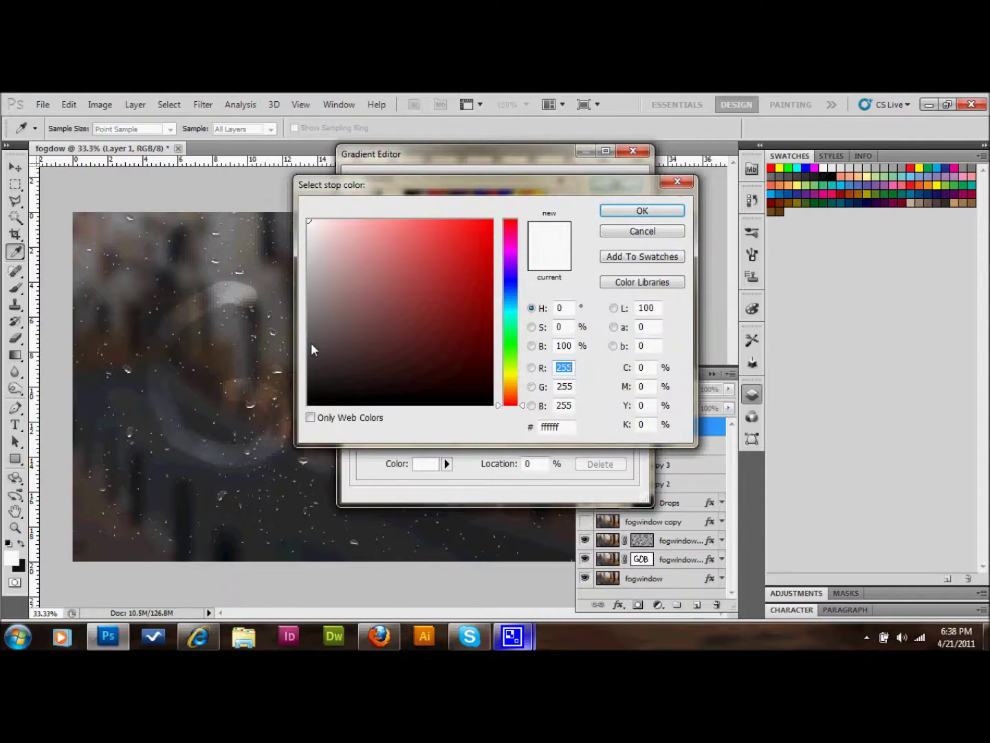
click(309, 277)
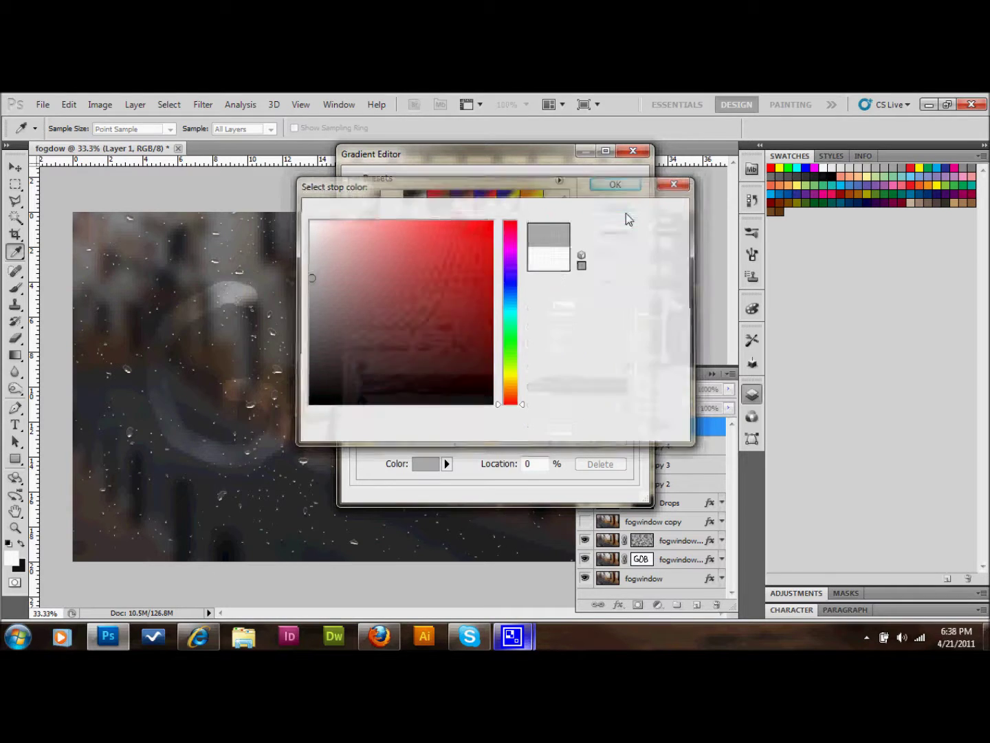
click(626, 213)
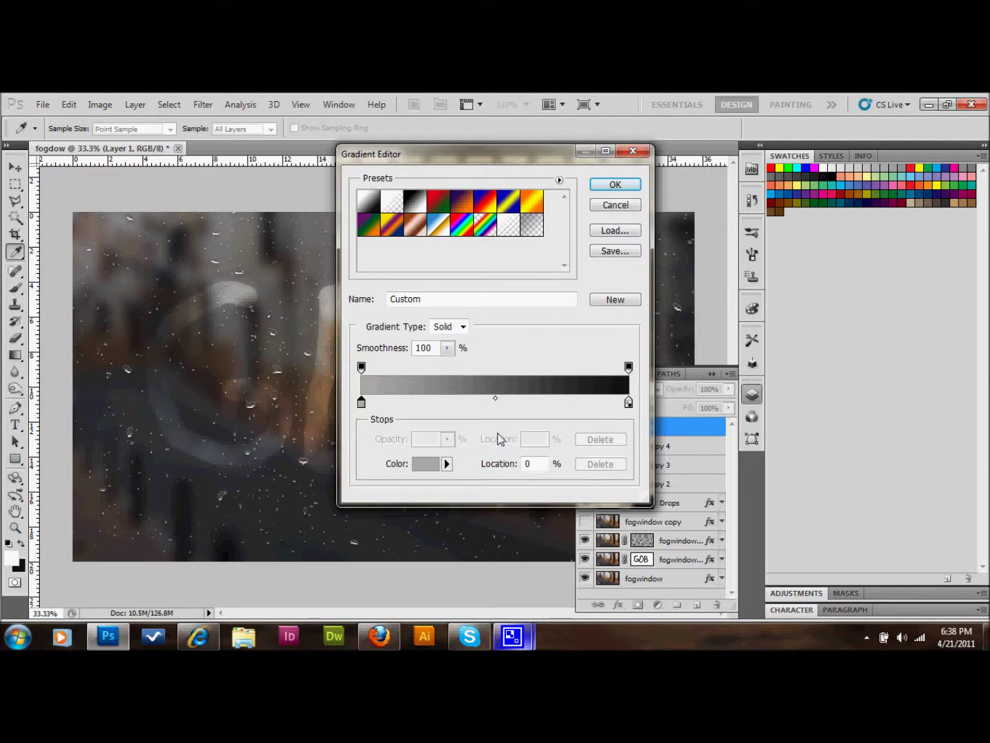
click(616, 186)
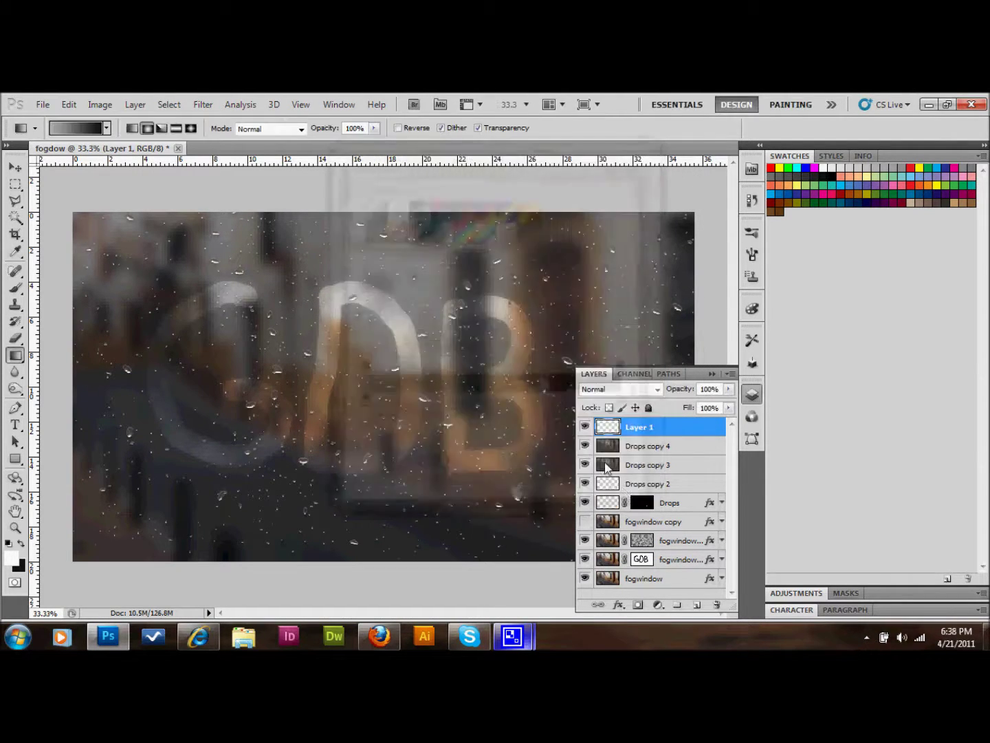
Set Layer 1 to Multiply blending and draw a radial gradient from the canvas centre to its left edge.
click(643, 390)
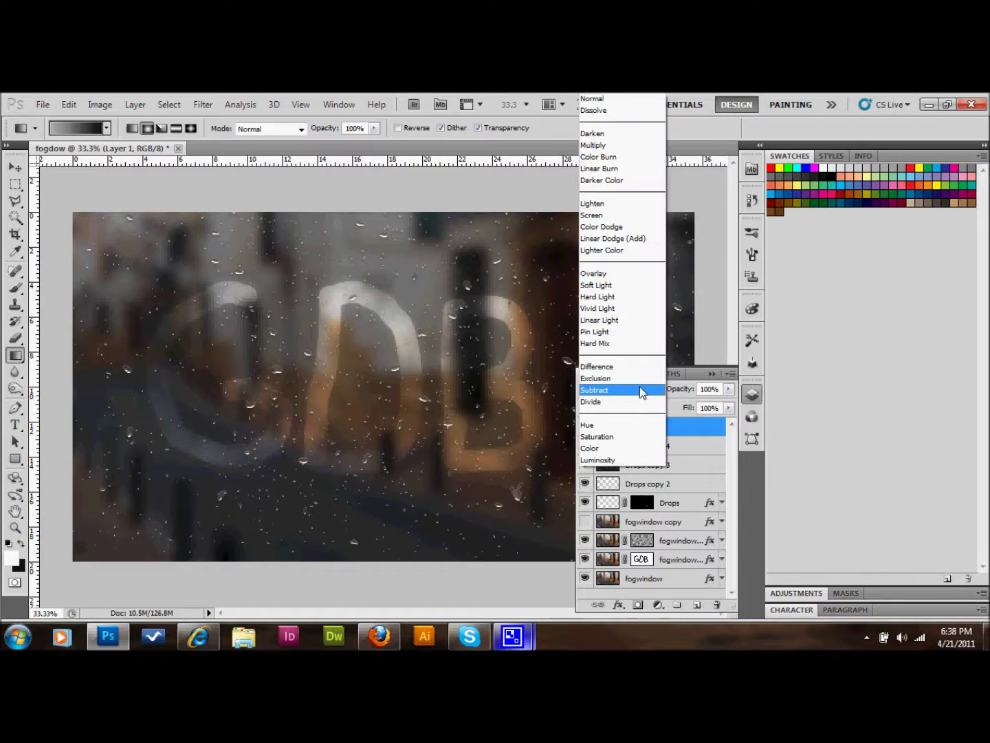
click(608, 149)
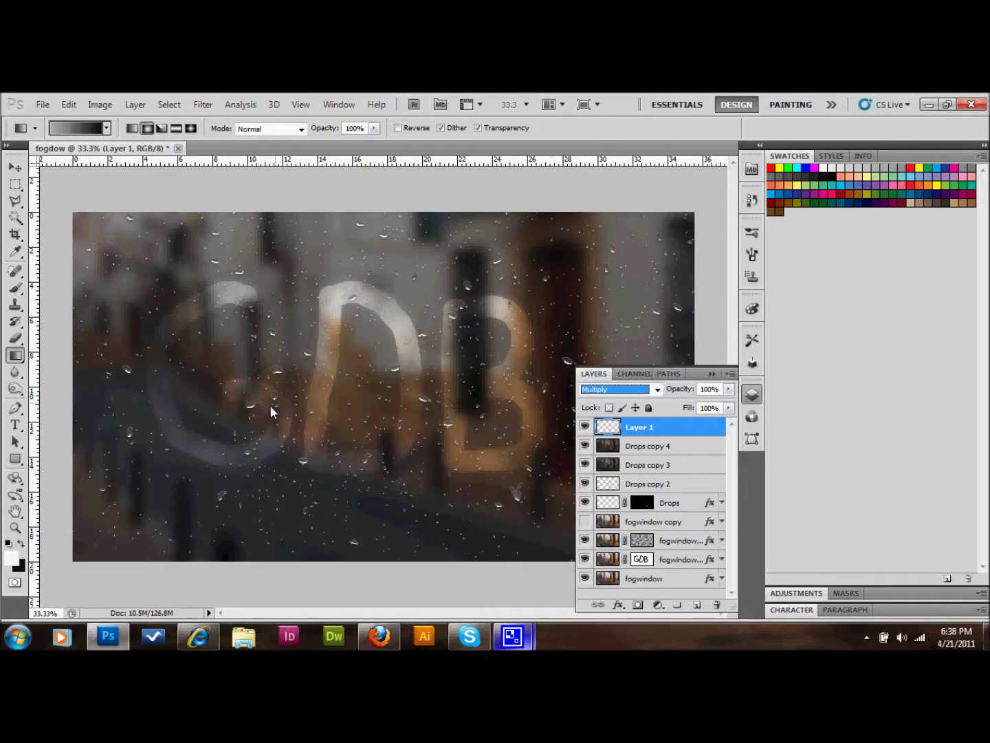
click(282, 381)
drag(384, 368, 74, 376)
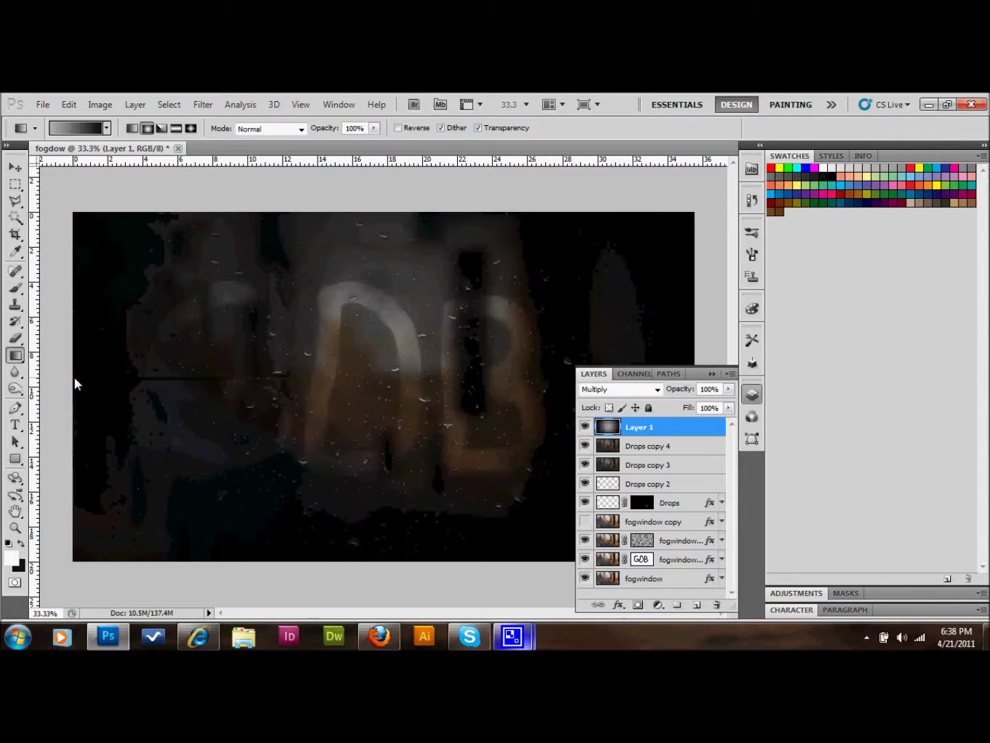
Lighten the gradient's near-black end stop to a dark gray and redraw the gradient out to the canvas's left edge.
click(106, 129)
double_click(83, 153)
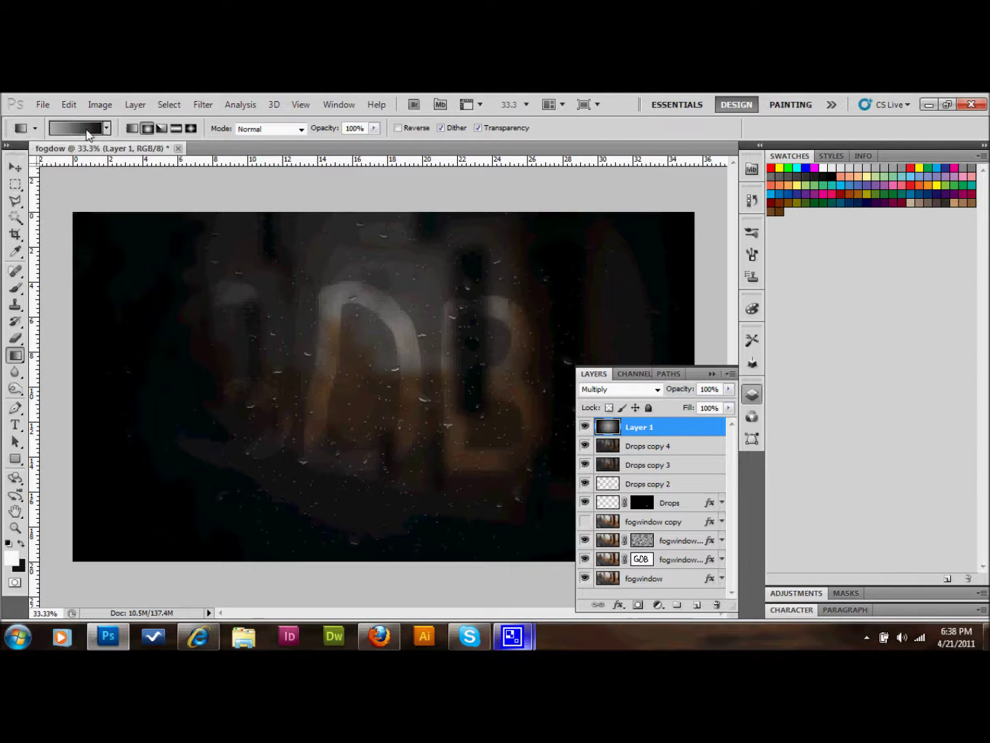
click(88, 132)
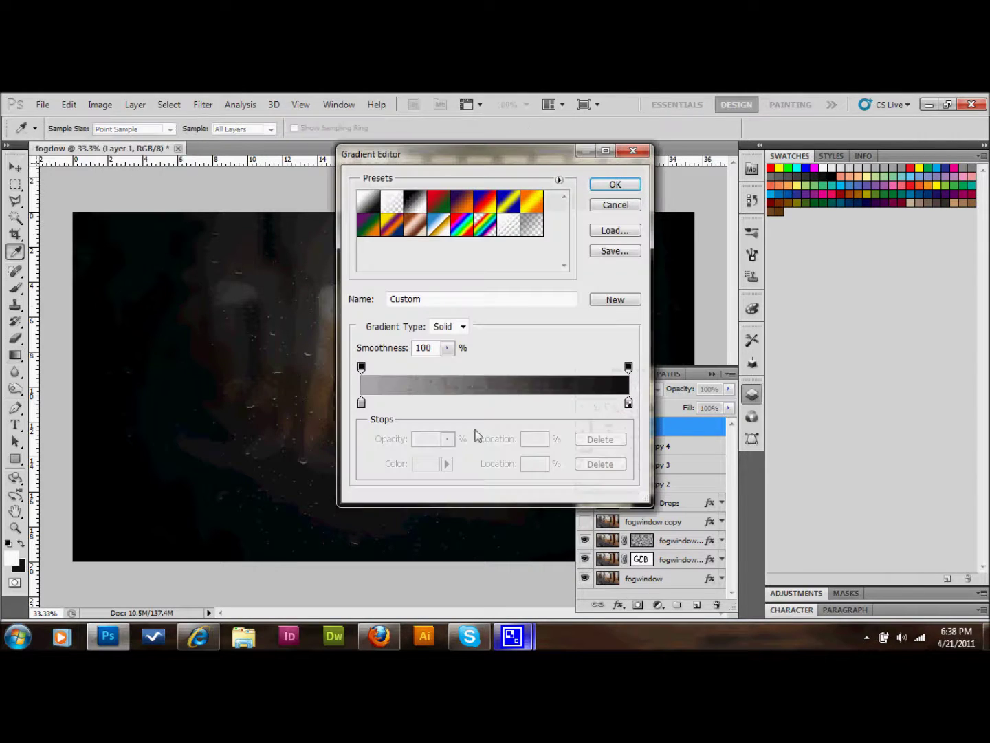
click(628, 368)
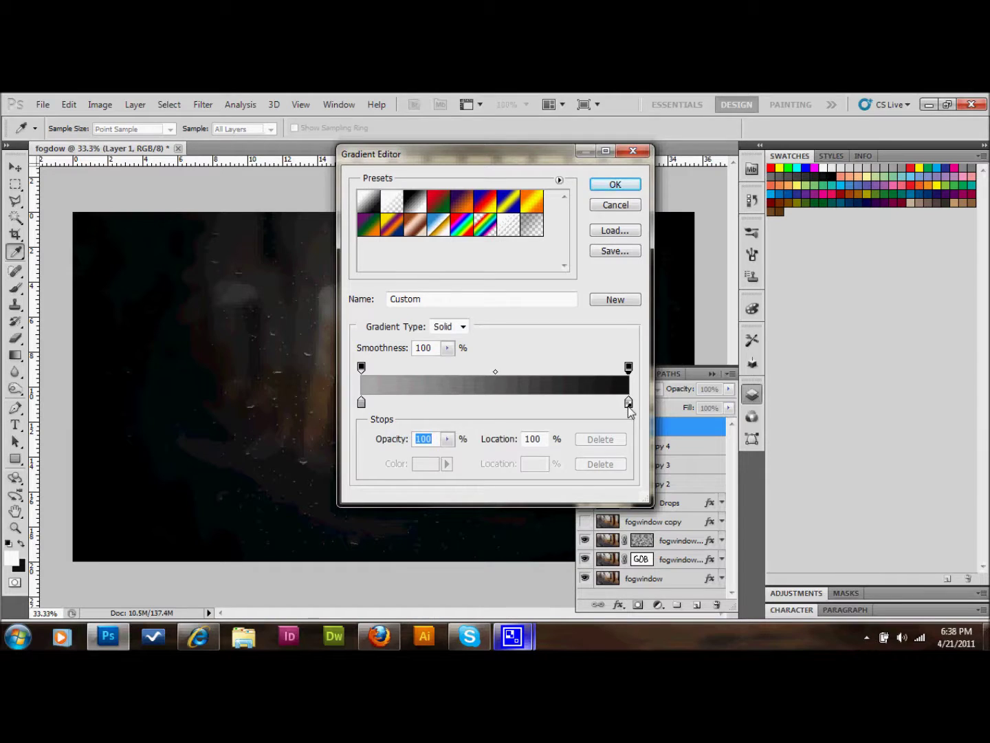
double_click(629, 403)
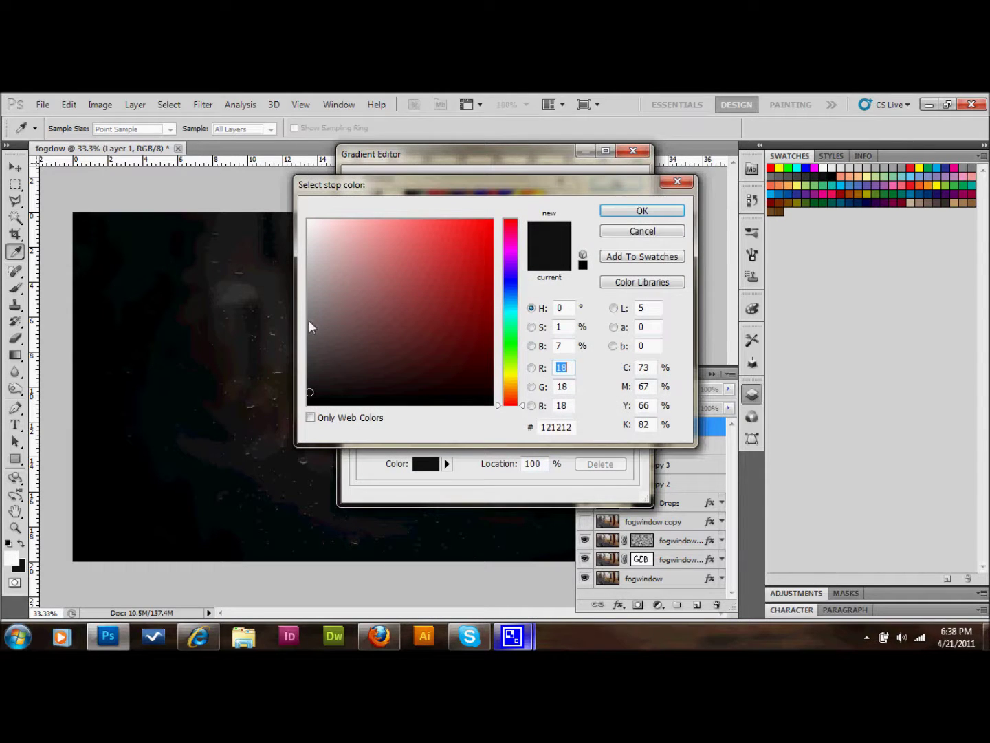
drag(310, 330, 310, 335)
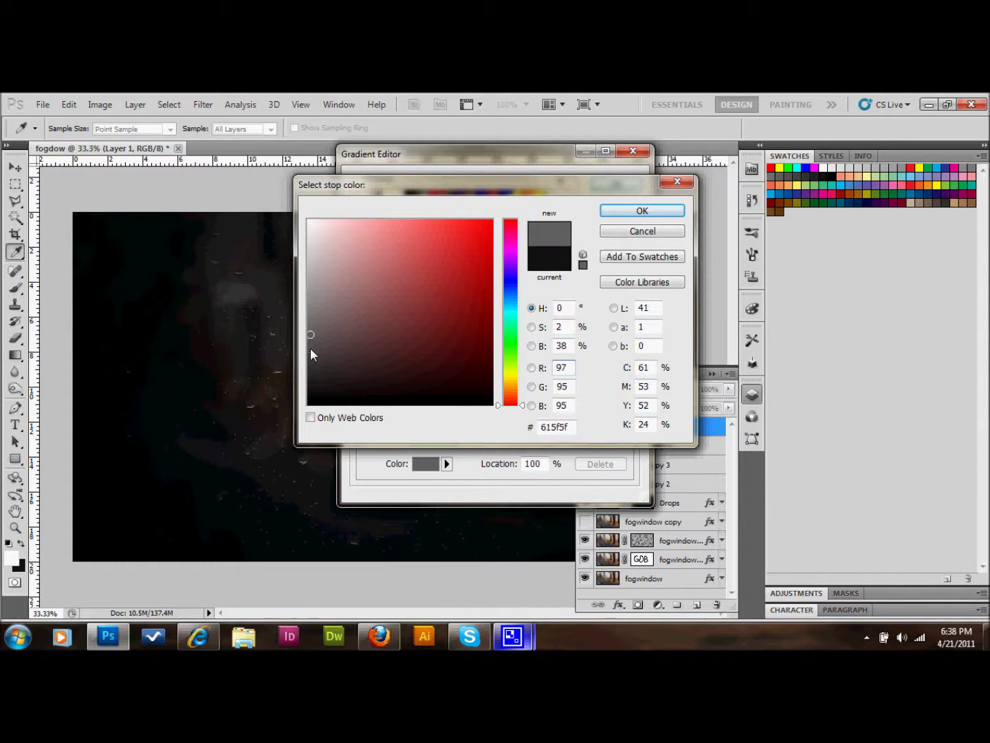
click(311, 349)
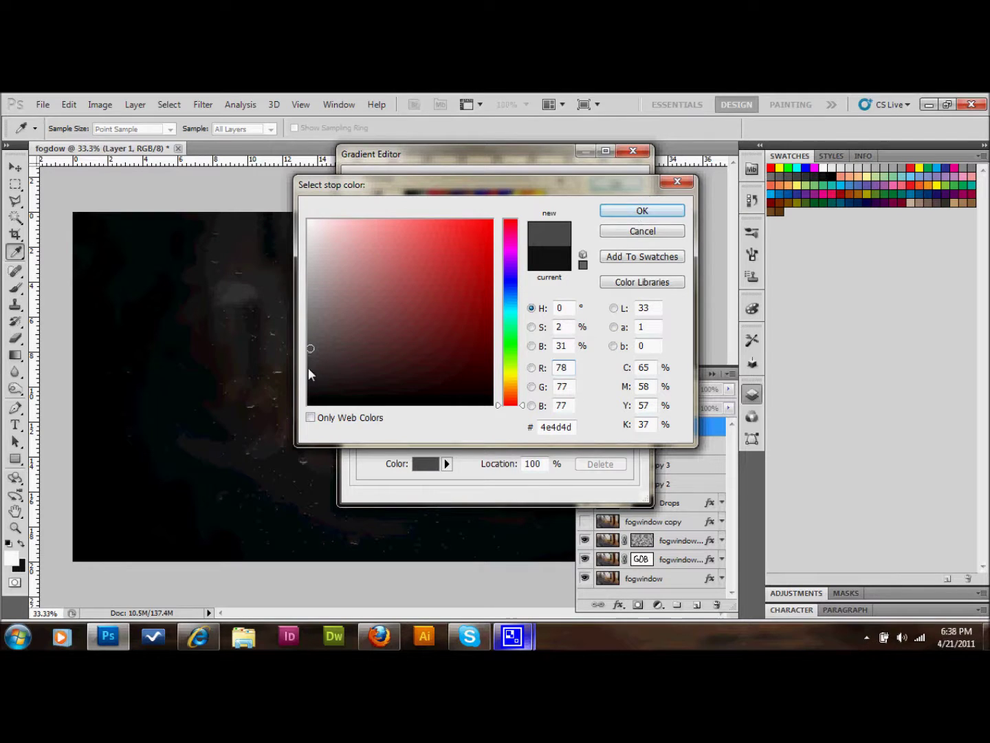
click(309, 369)
click(624, 209)
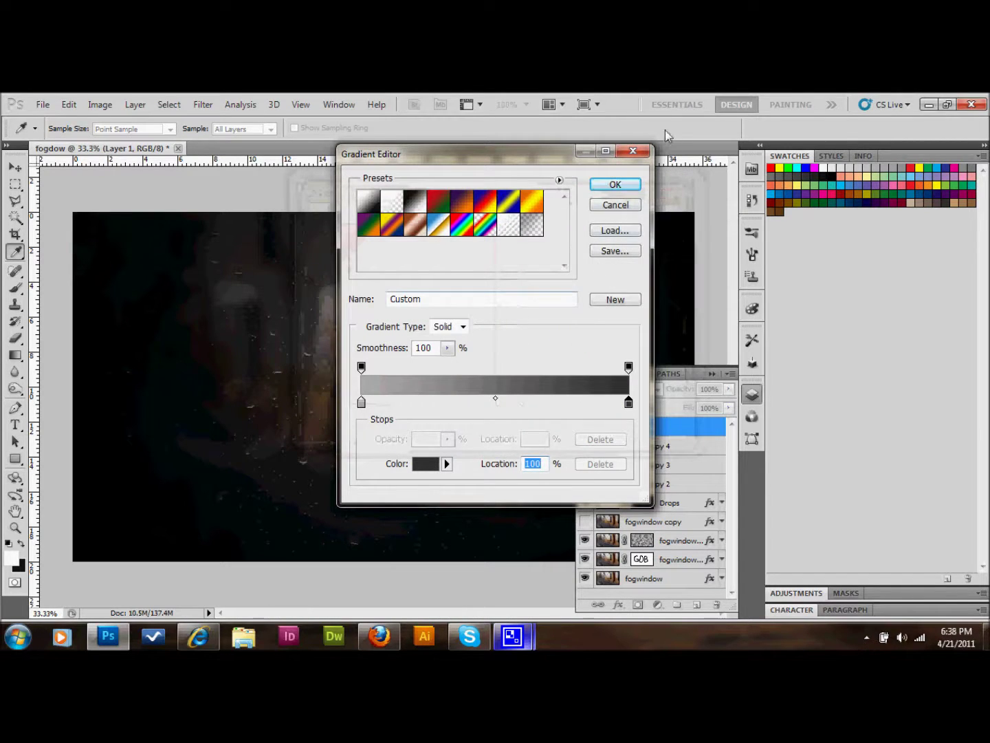
click(615, 184)
drag(253, 390, 73, 384)
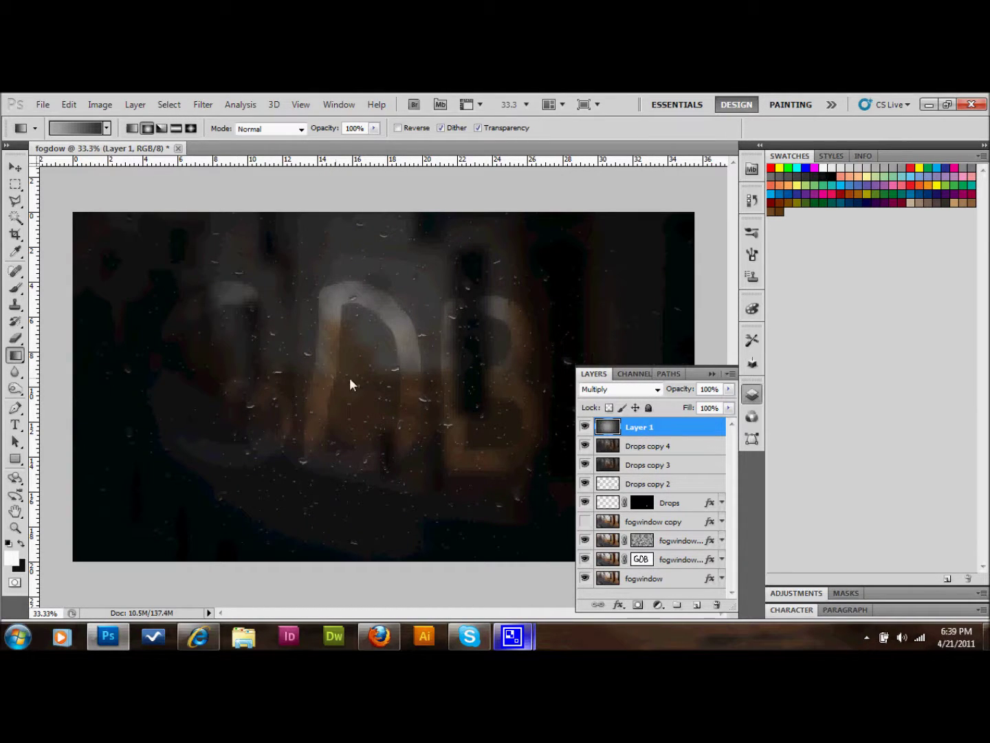
Set the gradient's starting stop to light gray cdcbcb and redraw the radial gradient over Layer 1 to the left edge.
click(72, 127)
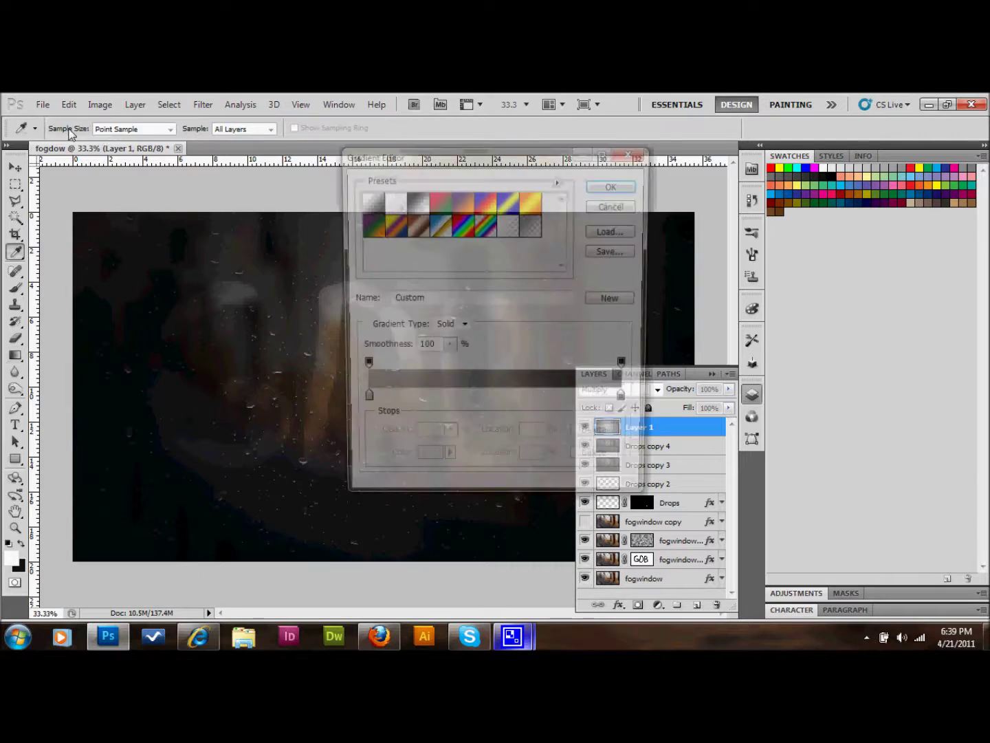
double_click(362, 402)
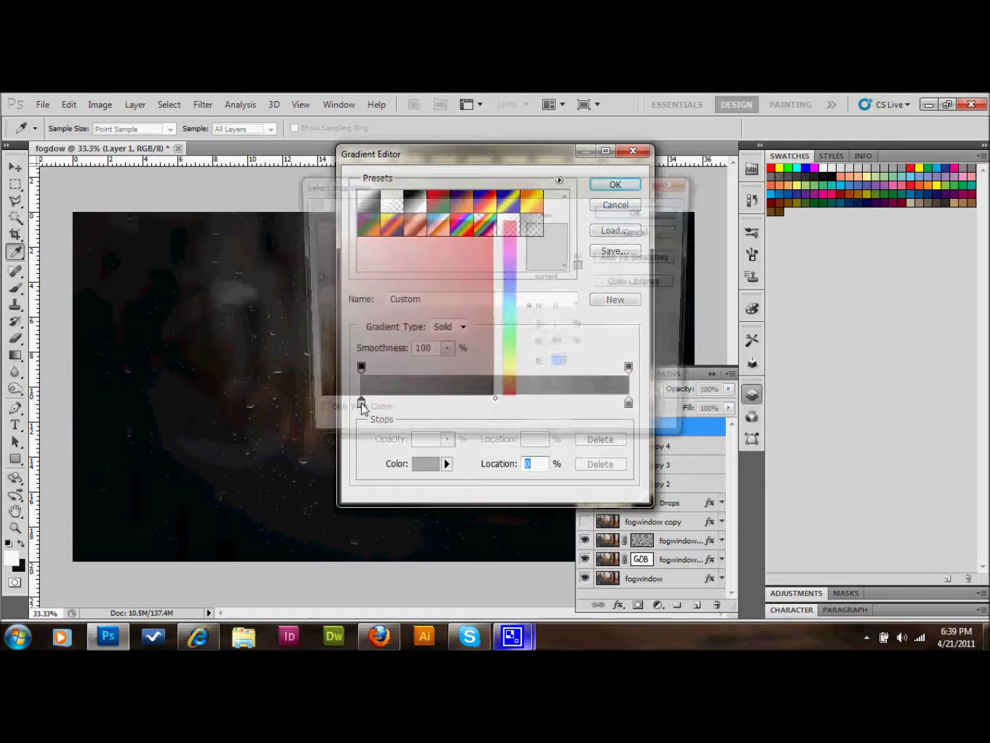
click(309, 256)
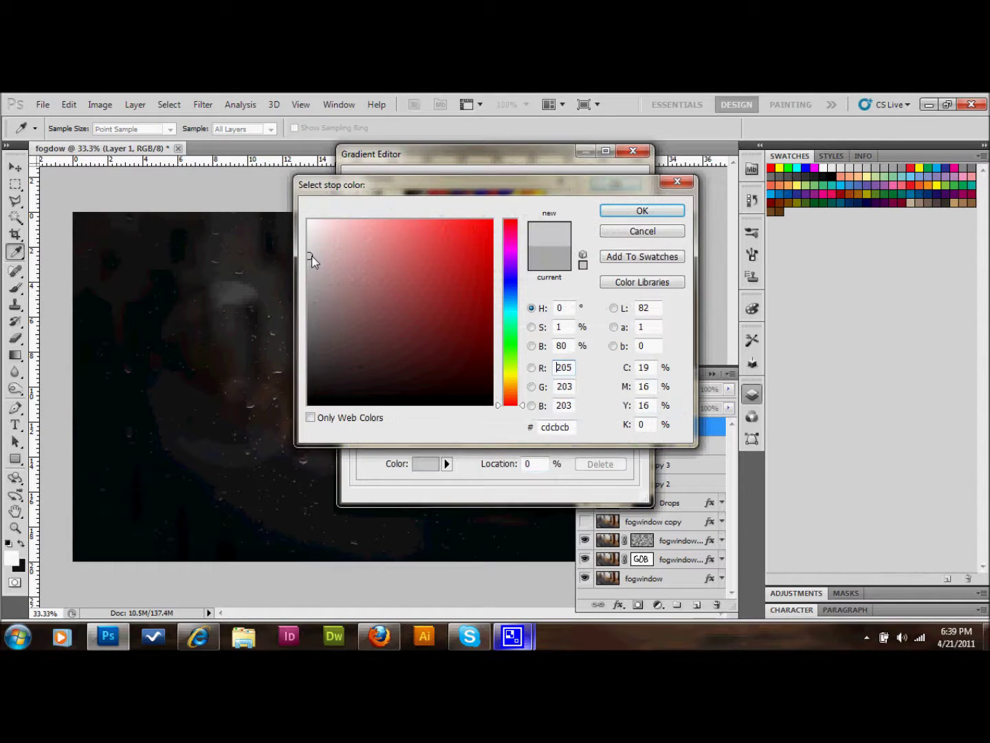
click(650, 210)
click(614, 184)
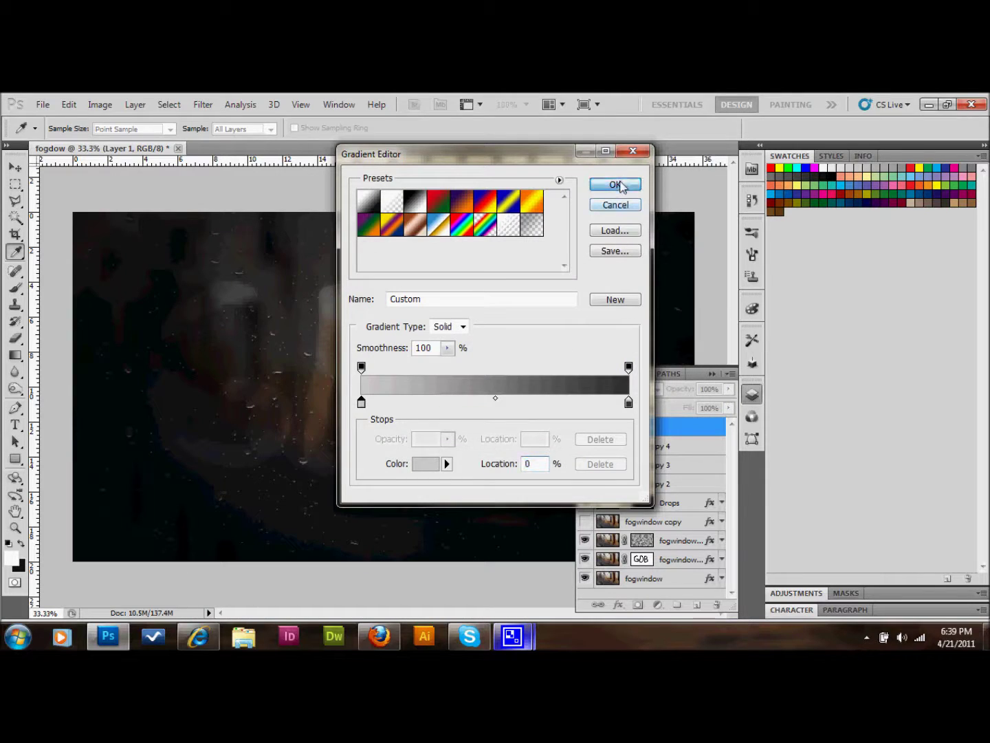
drag(320, 385, 73, 390)
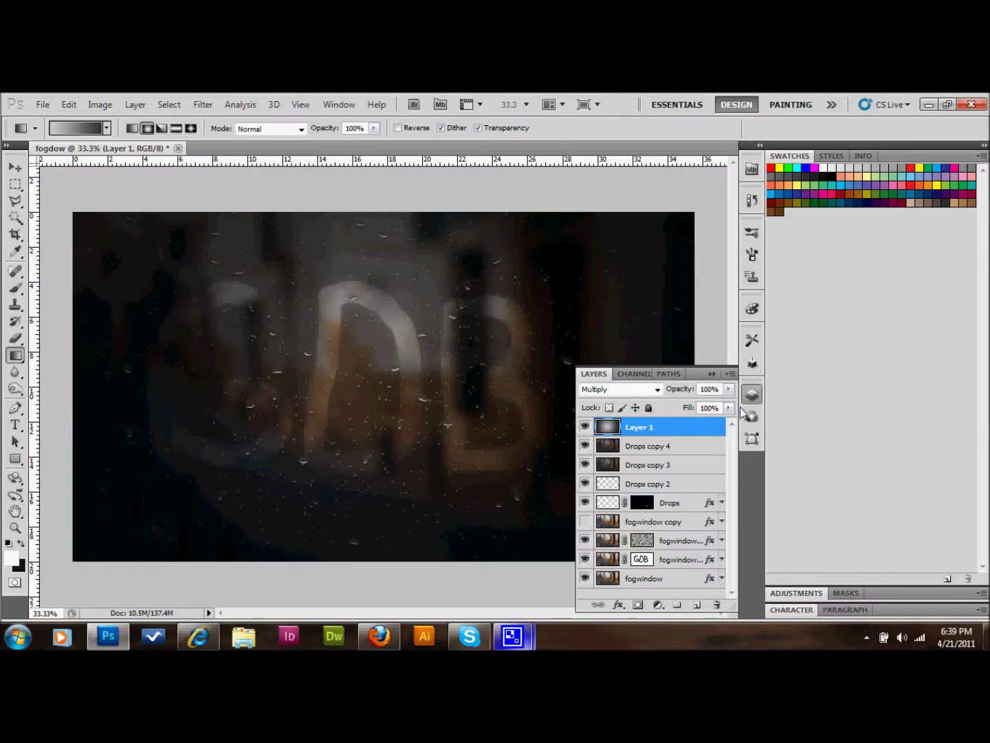
Reduce Layer 1's opacity to 75% and collapse the layer list to view the whole image.
click(712, 374)
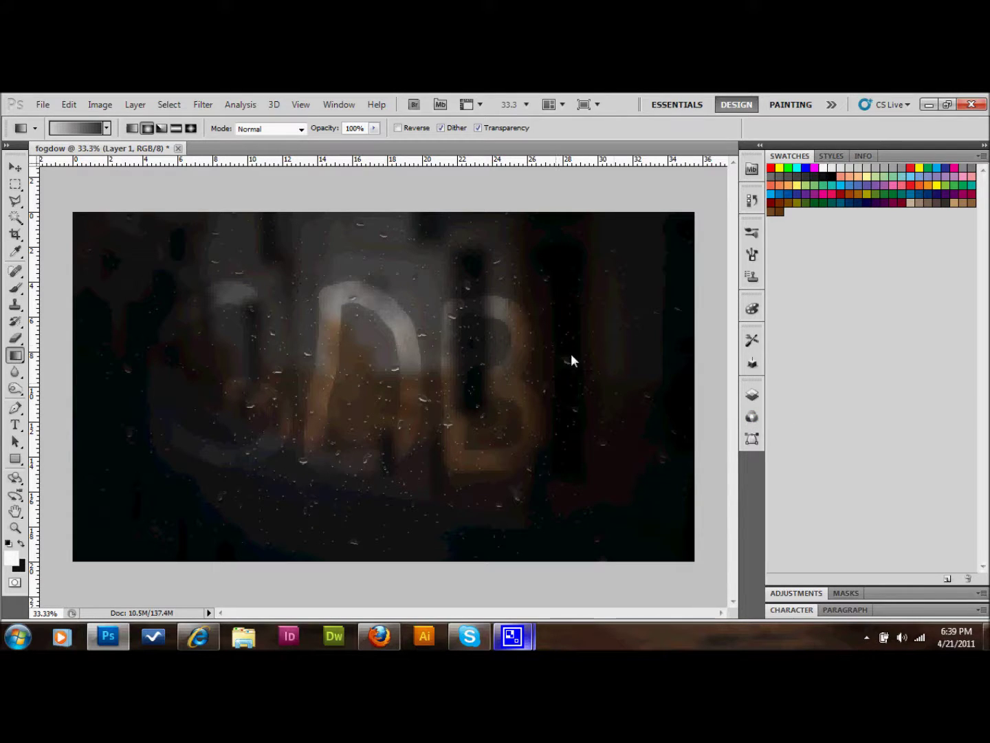
click(754, 394)
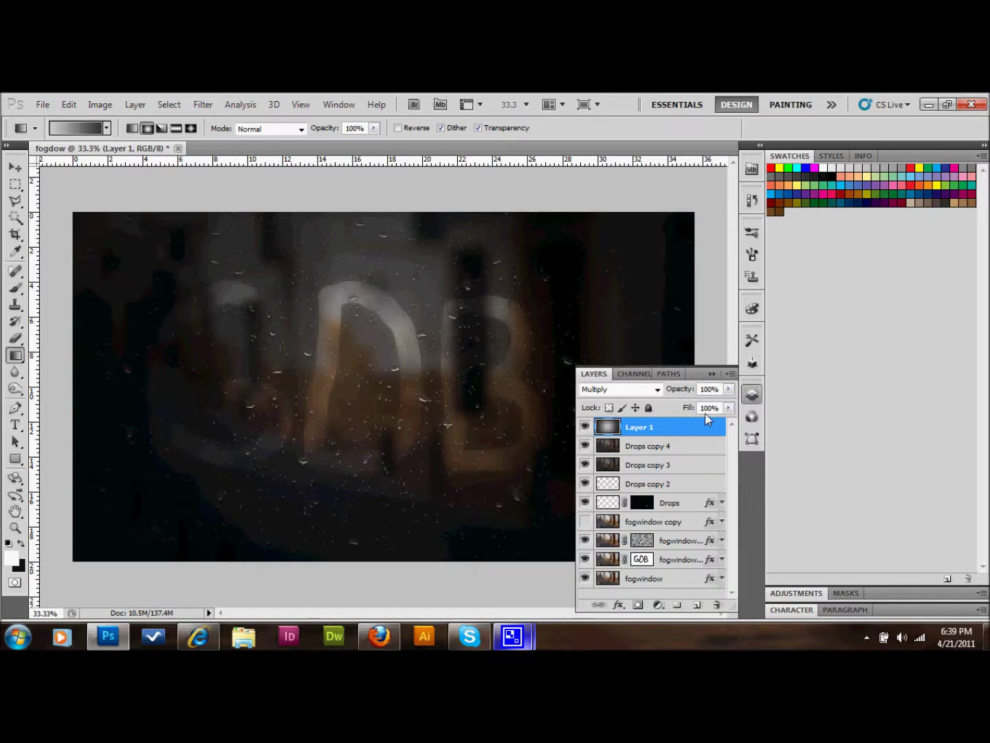
double_click(715, 390)
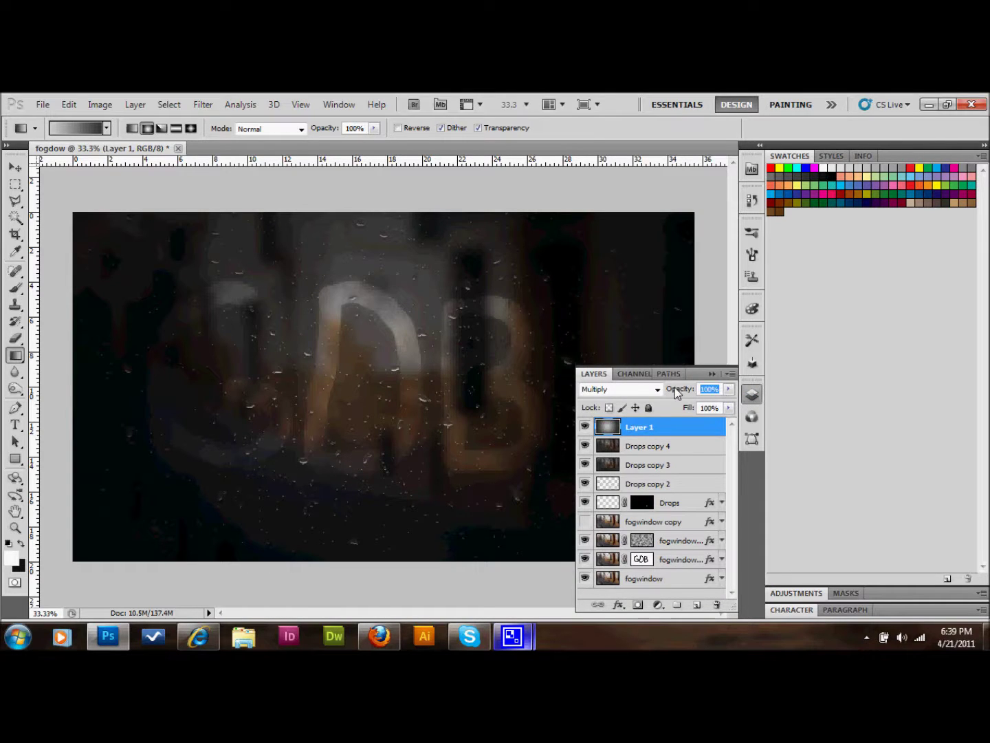
text(75)
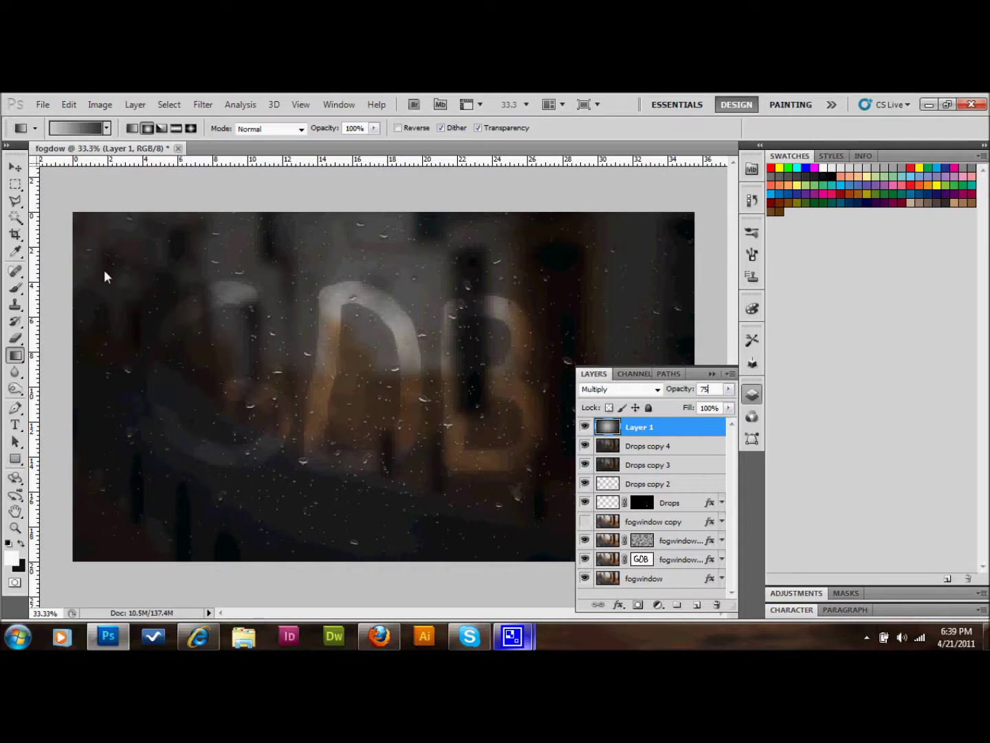
click(15, 167)
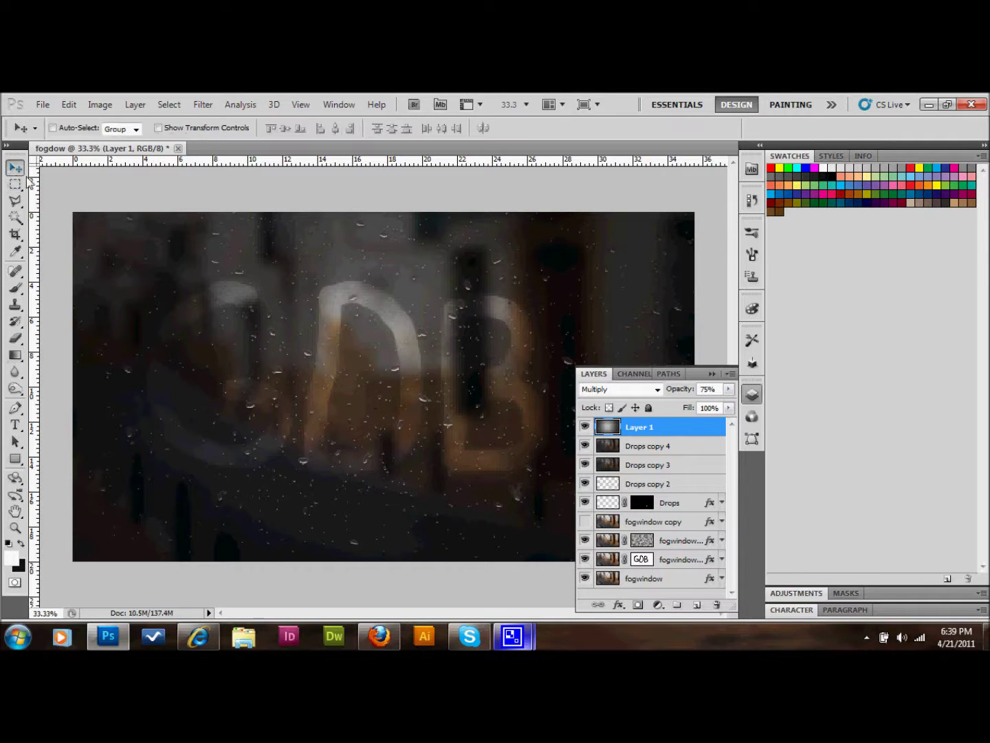
click(712, 375)
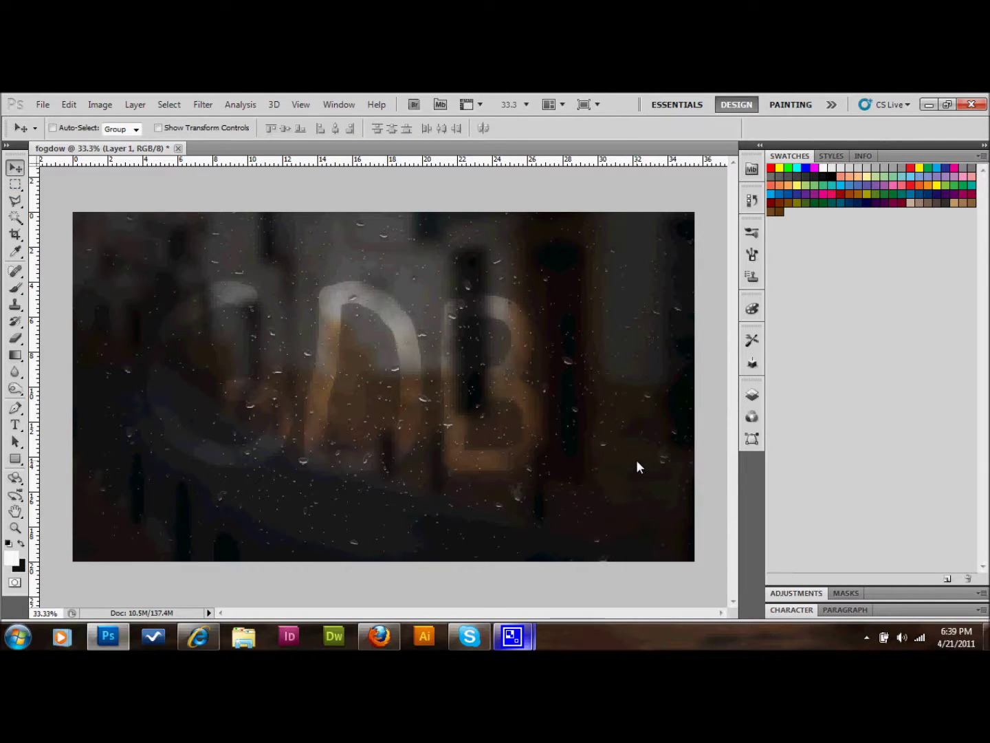